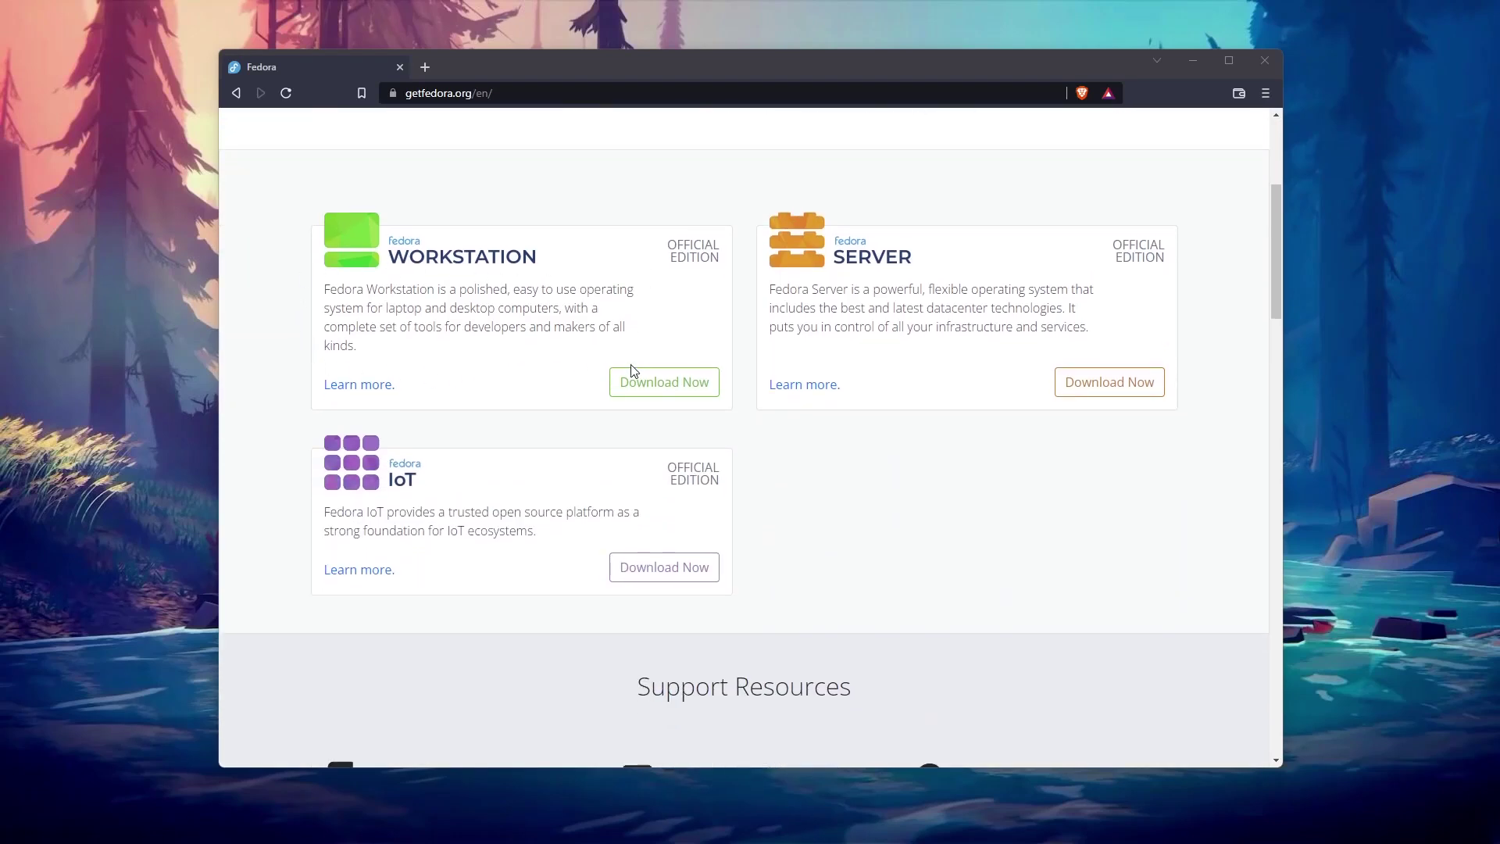
Step: Open the Fedora Workstation download page and switch the desktop to the Dark style
{"action": "left_click", "coordinate": [661, 382]}
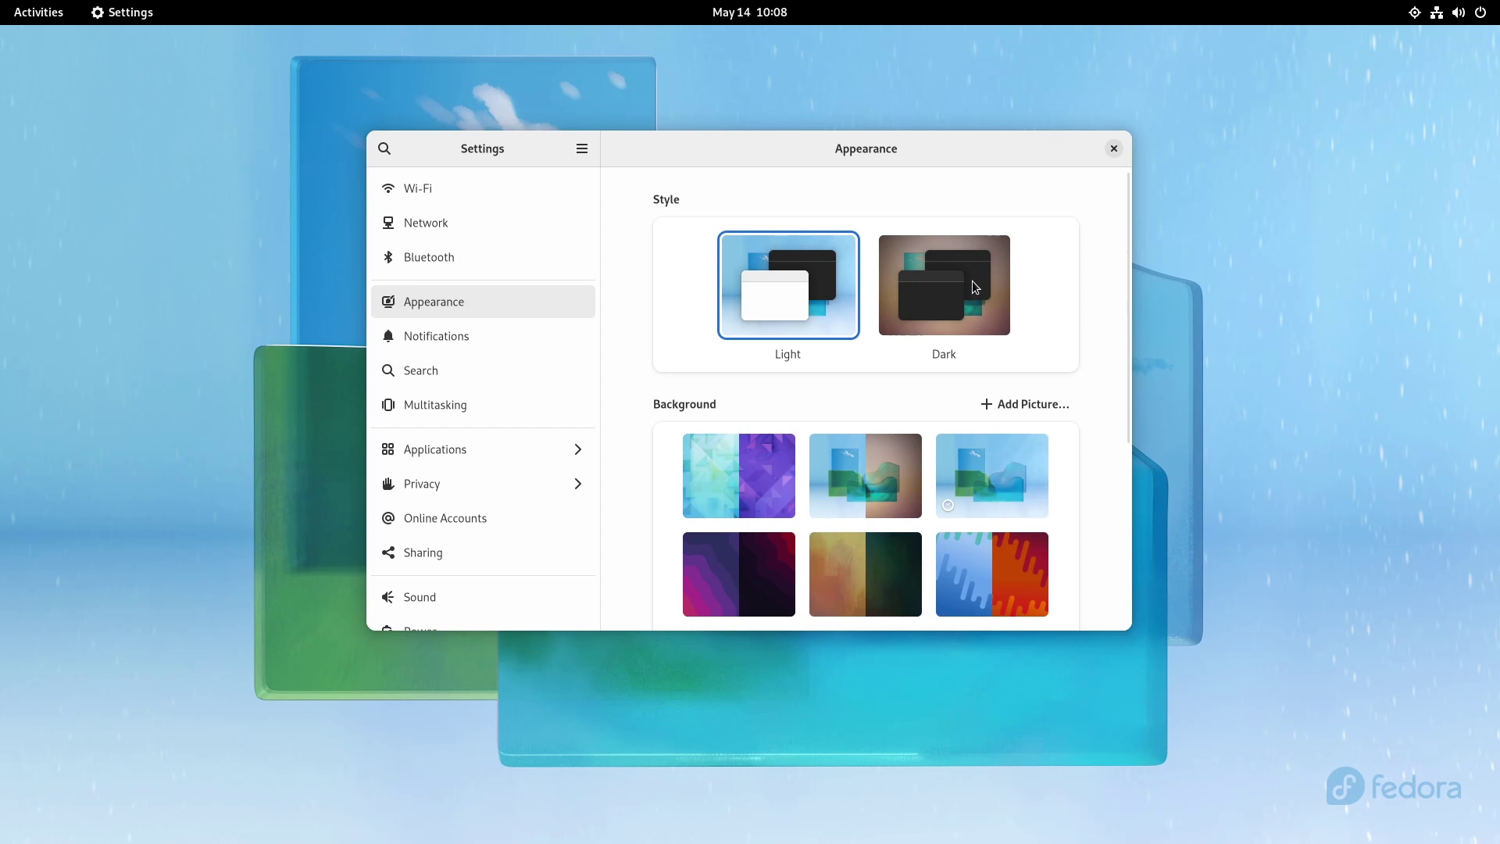
{"action": "left_click", "coordinate": [975, 287]}
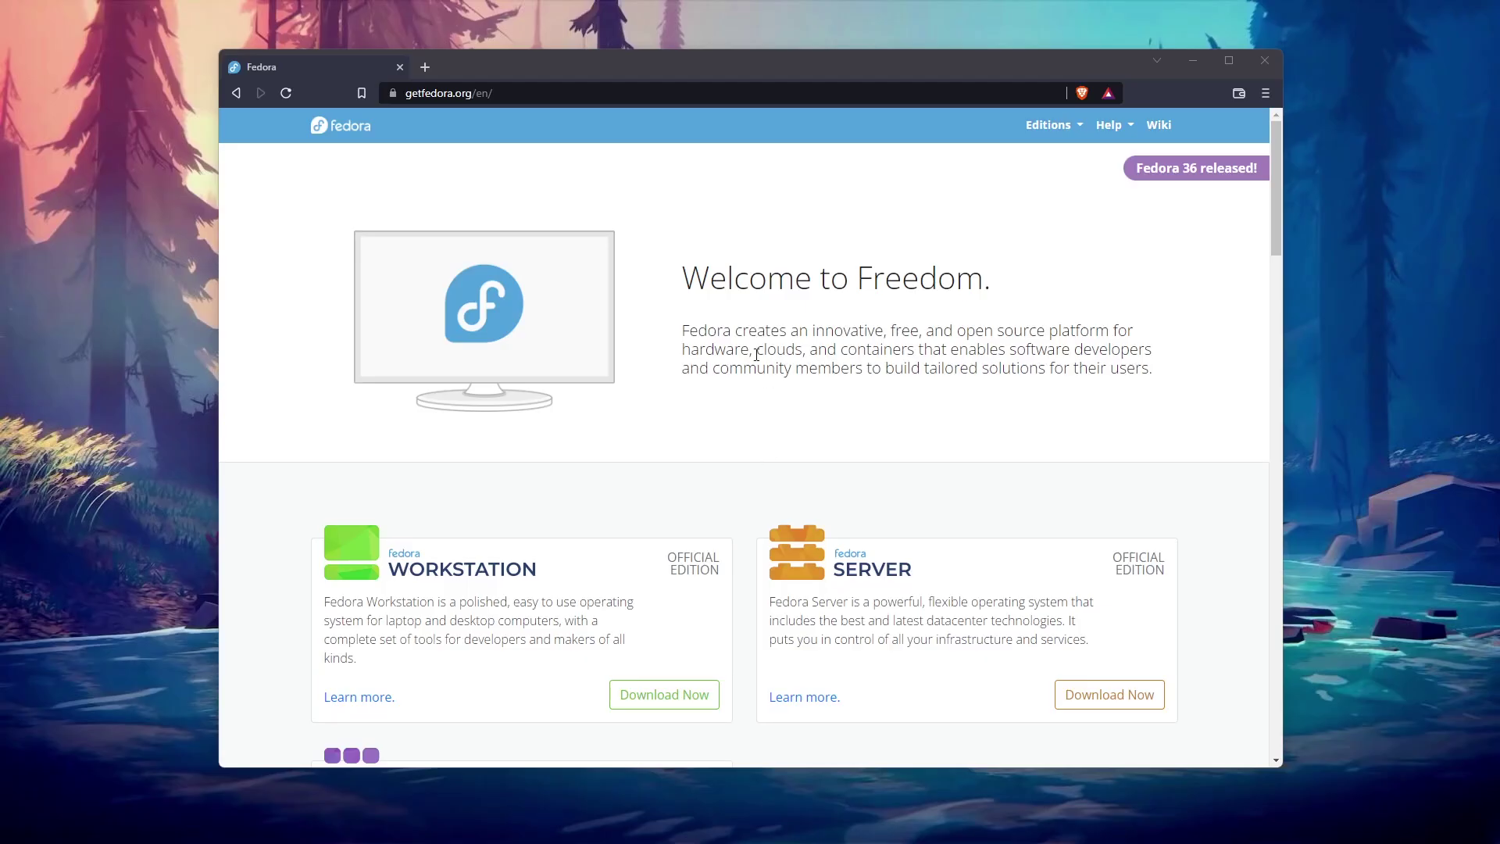
Step: Browse the Fedora 36 Workstation download and overview pages, then return home through the Editions menu
{"action": "scroll", "coordinate": [843, 266], "scroll_direction": "down", "scroll_amount": 4}
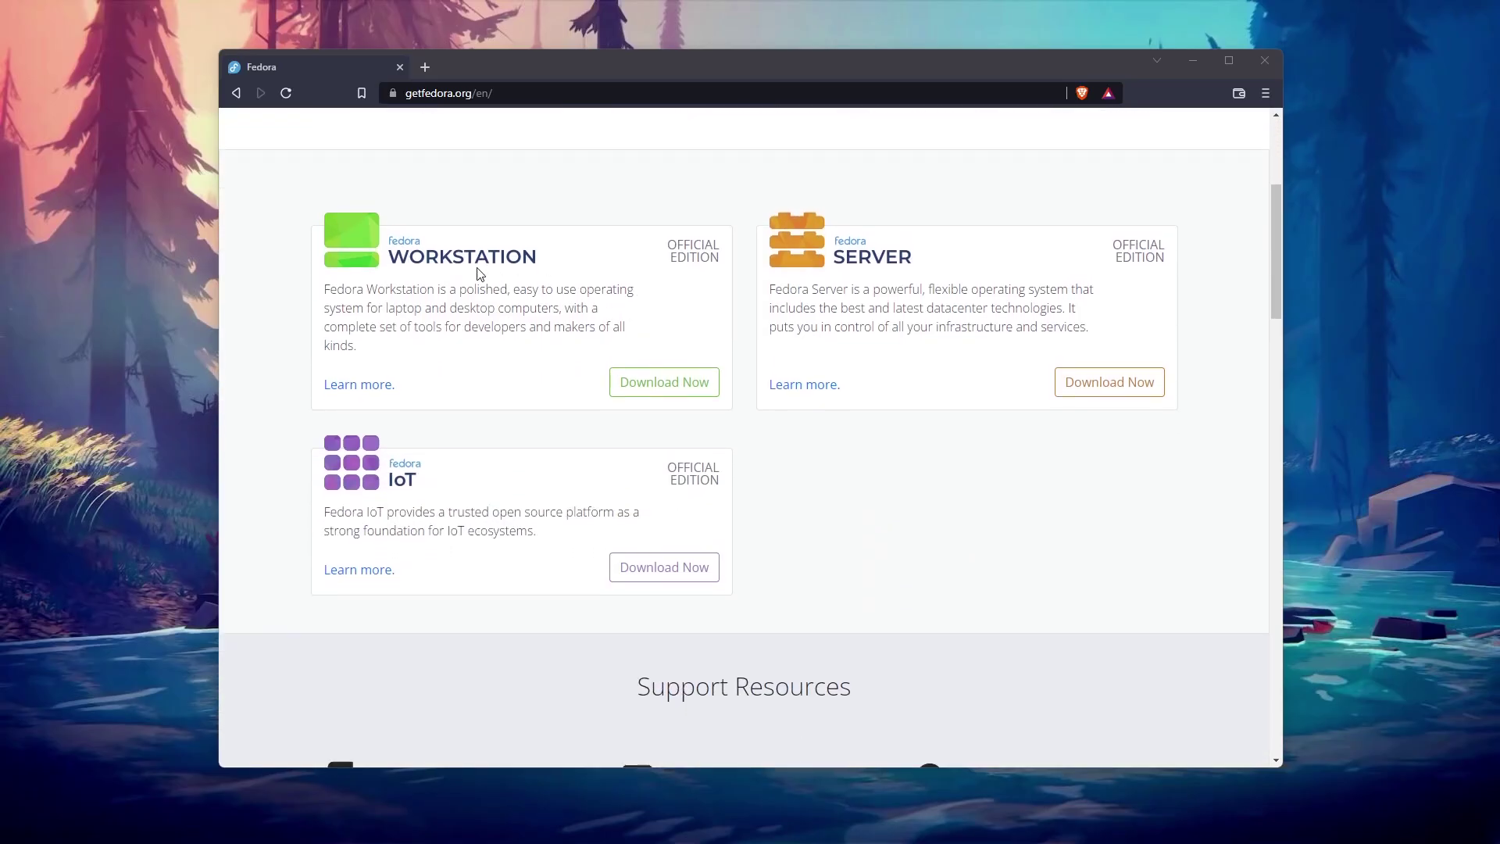
{"action": "left_click", "coordinate": [653, 383]}
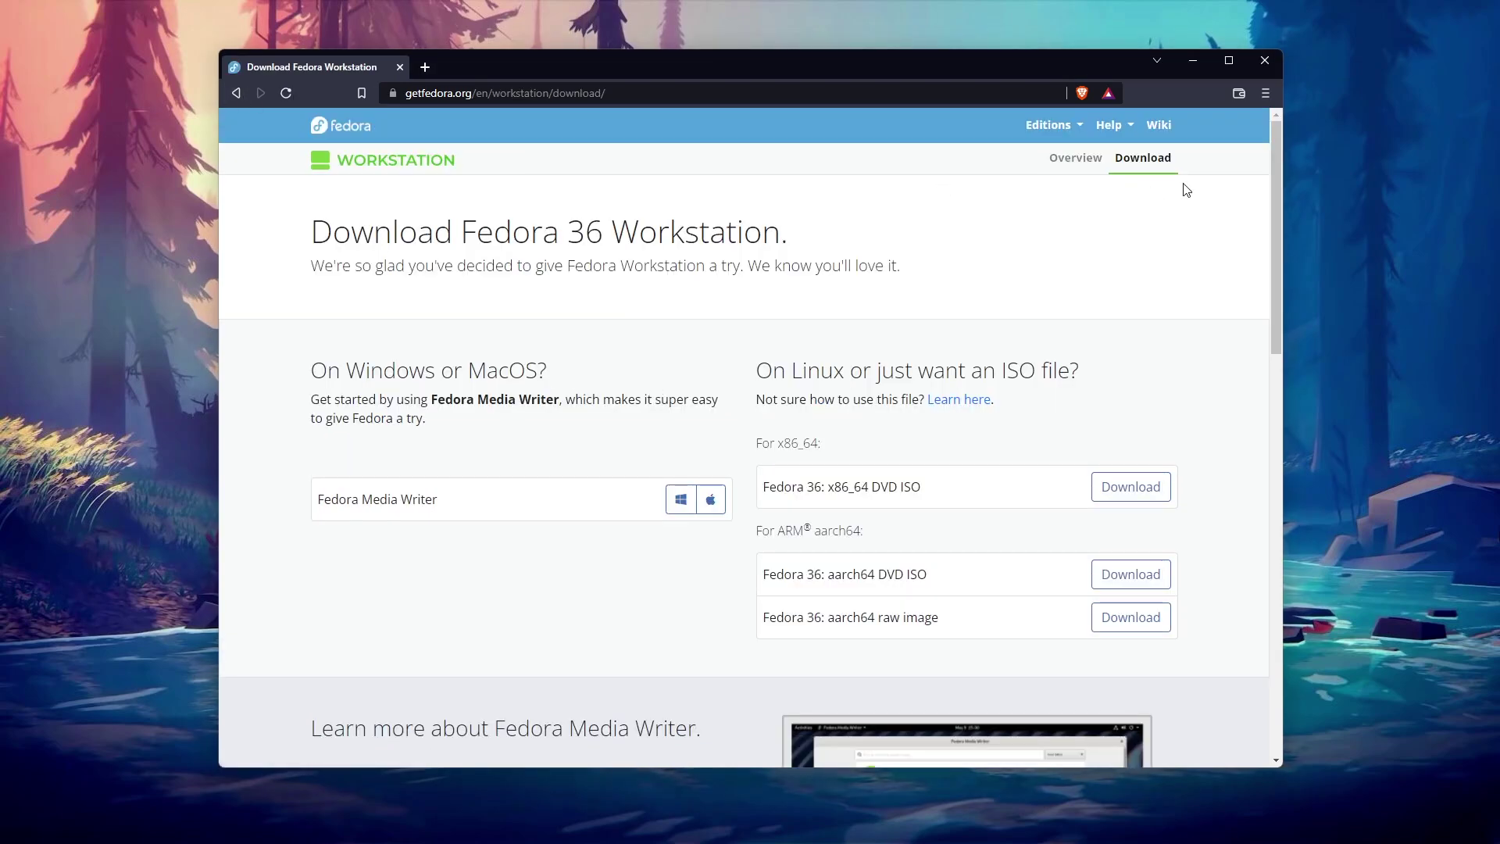
{"action": "left_click", "coordinate": [1077, 158]}
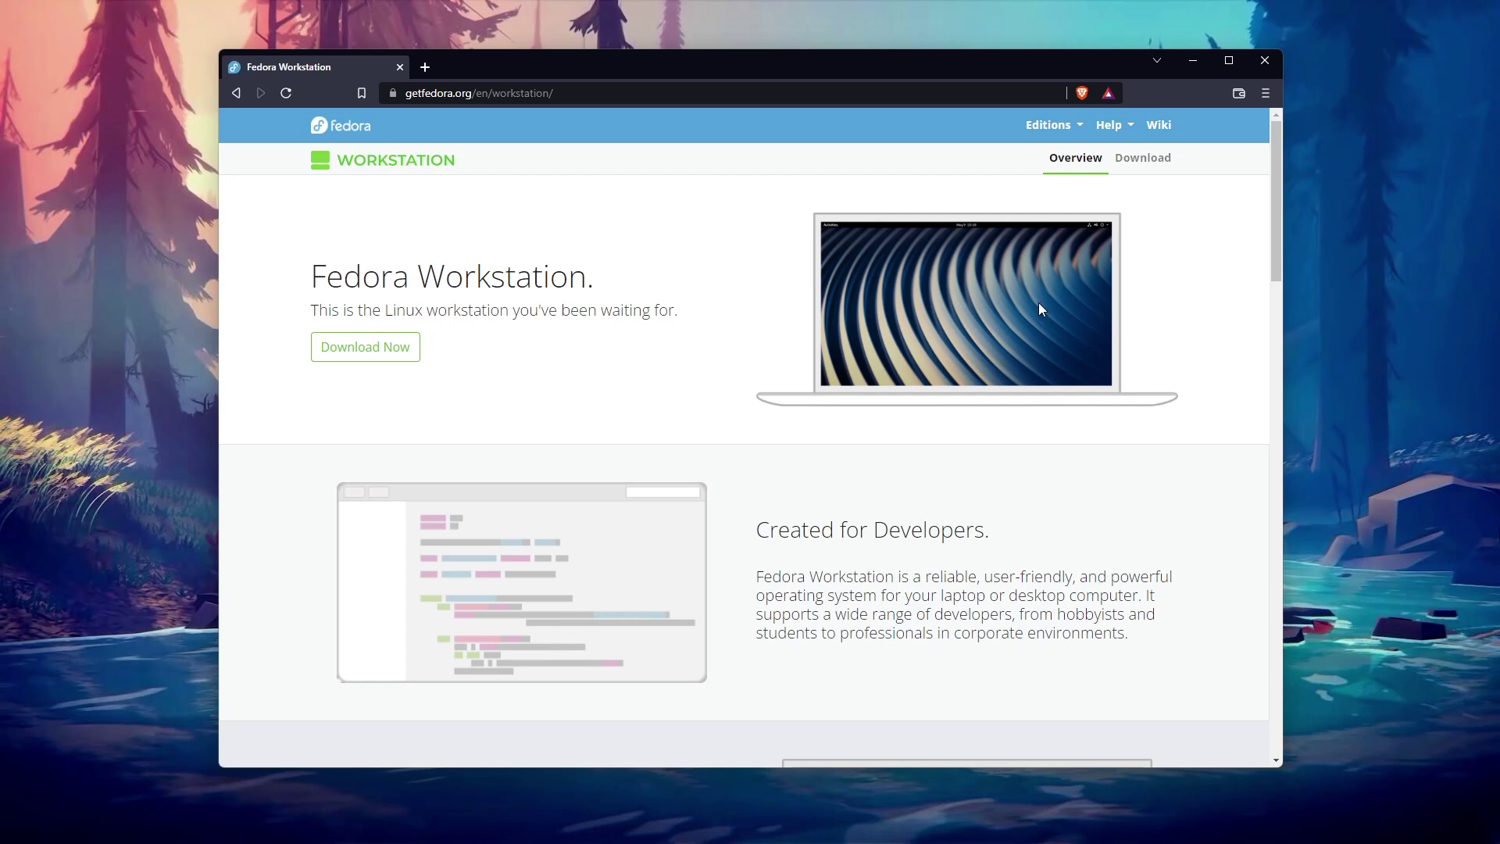
{"action": "scroll", "coordinate": [782, 398], "scroll_direction": "down", "scroll_amount": 5}
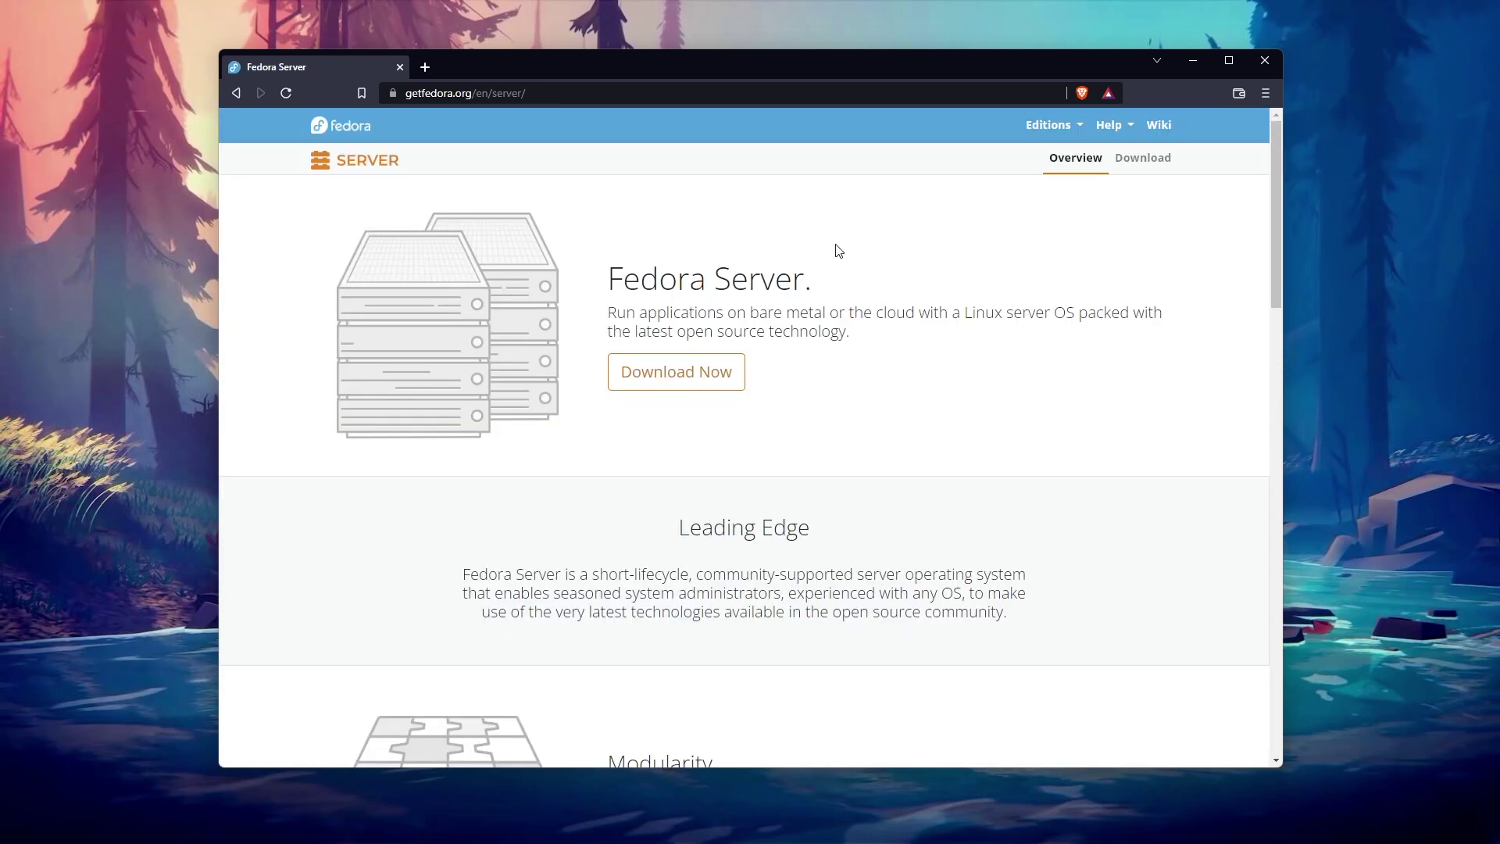
{"action": "scroll", "coordinate": [839, 250], "scroll_direction": "down", "scroll_amount": 9}
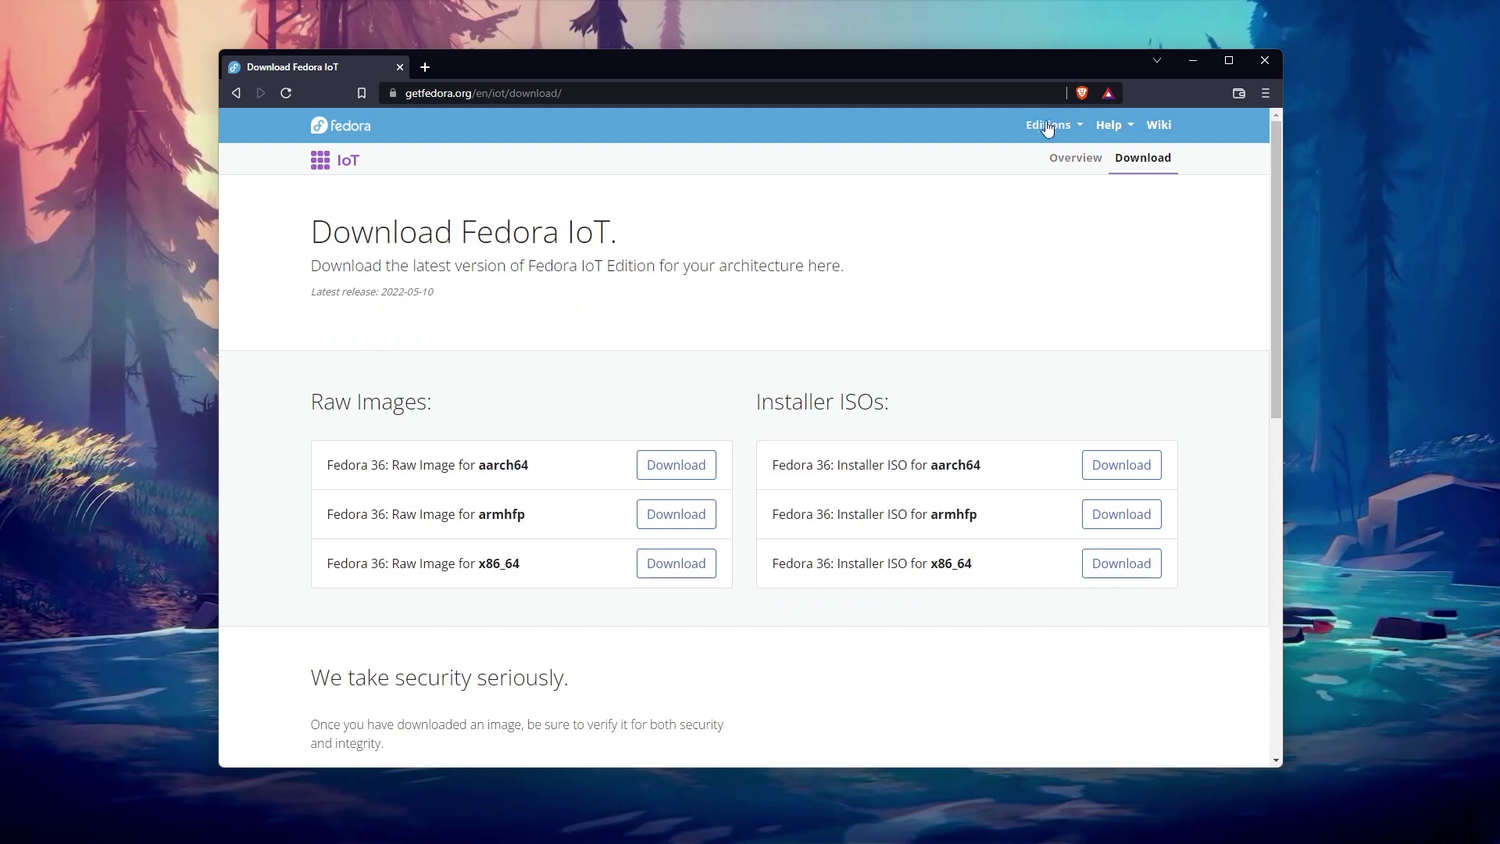
{"action": "left_click", "coordinate": [1047, 123]}
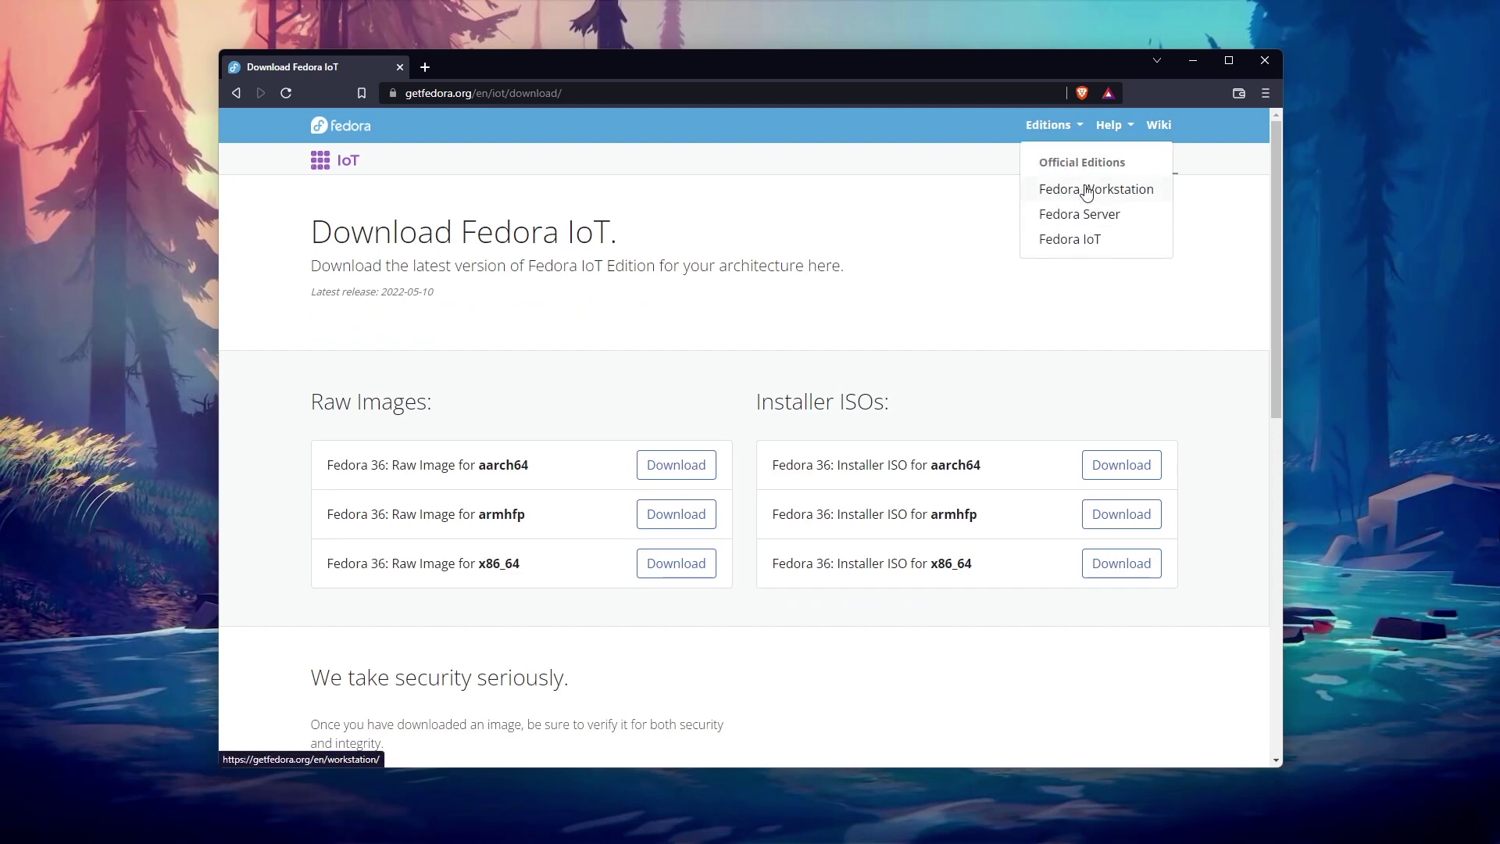
{"action": "left_click", "coordinate": [1083, 159]}
Step: Scroll the home page down to 'Want more Fedora options?' and open the Fedora Spins site
{"action": "scroll", "coordinate": [632, 341], "scroll_direction": "down", "scroll_amount": 10}
{"action": "scroll", "coordinate": [583, 302], "scroll_direction": "down", "scroll_amount": 4}
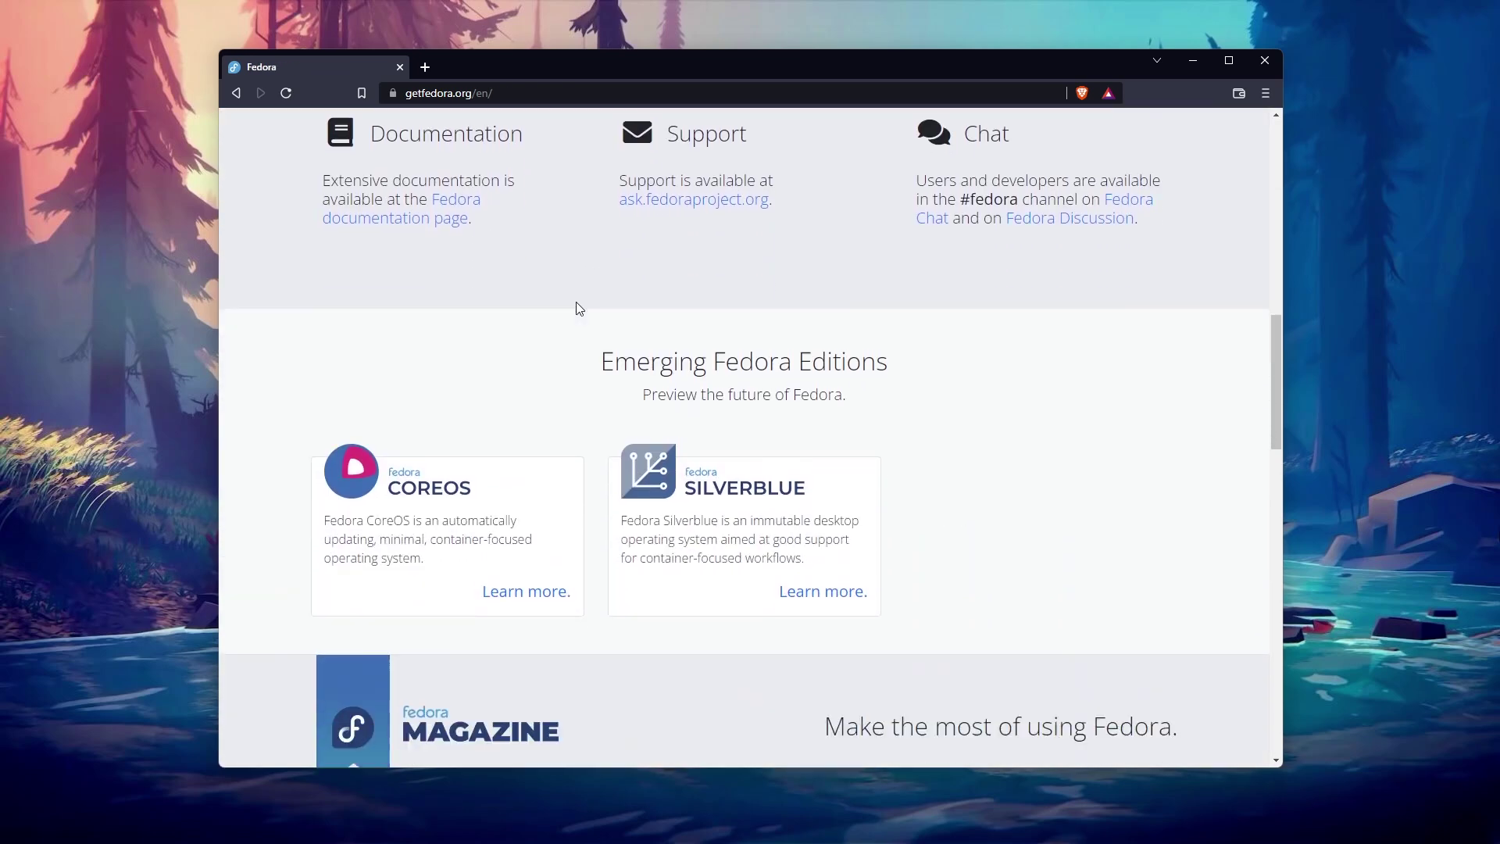
{"action": "scroll", "coordinate": [559, 302], "scroll_direction": "down", "scroll_amount": 8}
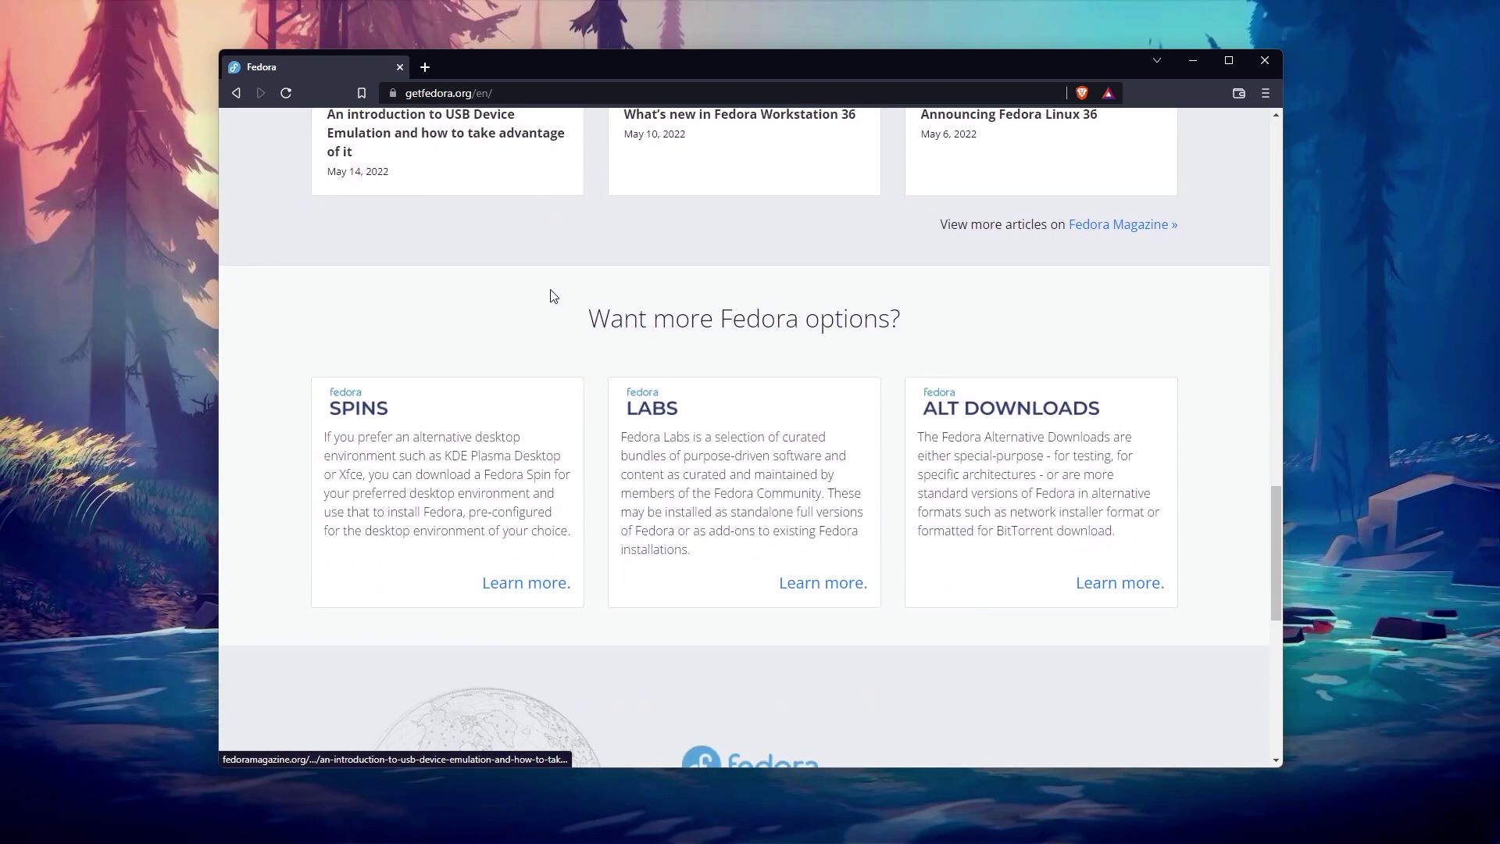
{"action": "left_click", "coordinate": [519, 585]}
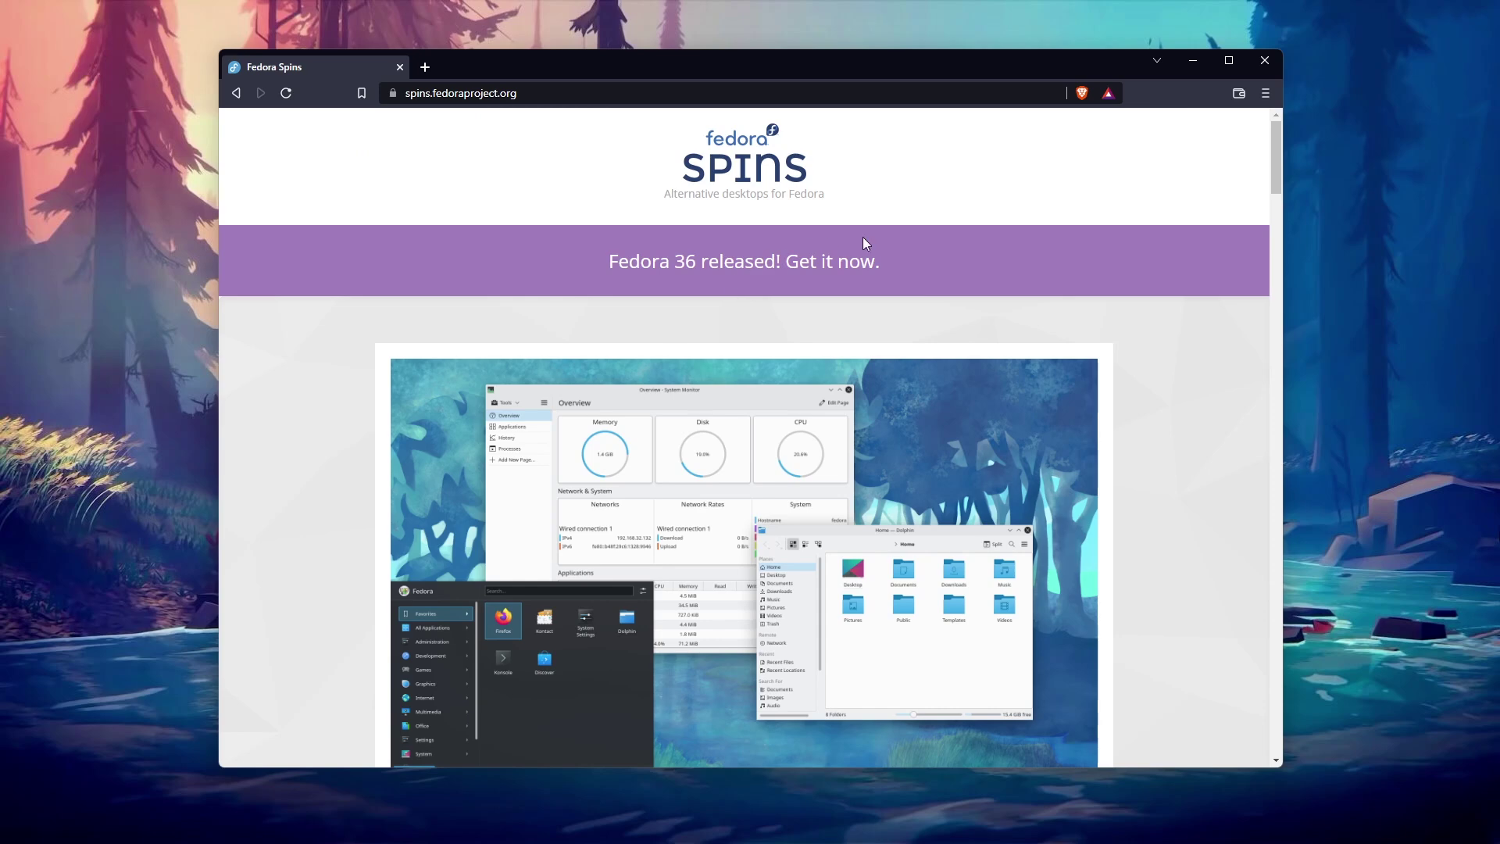
Step: Open the Cinnamon Desktop spin and go to its Fedora 36 download page
{"action": "scroll", "coordinate": [863, 237], "scroll_direction": "down", "scroll_amount": 8}
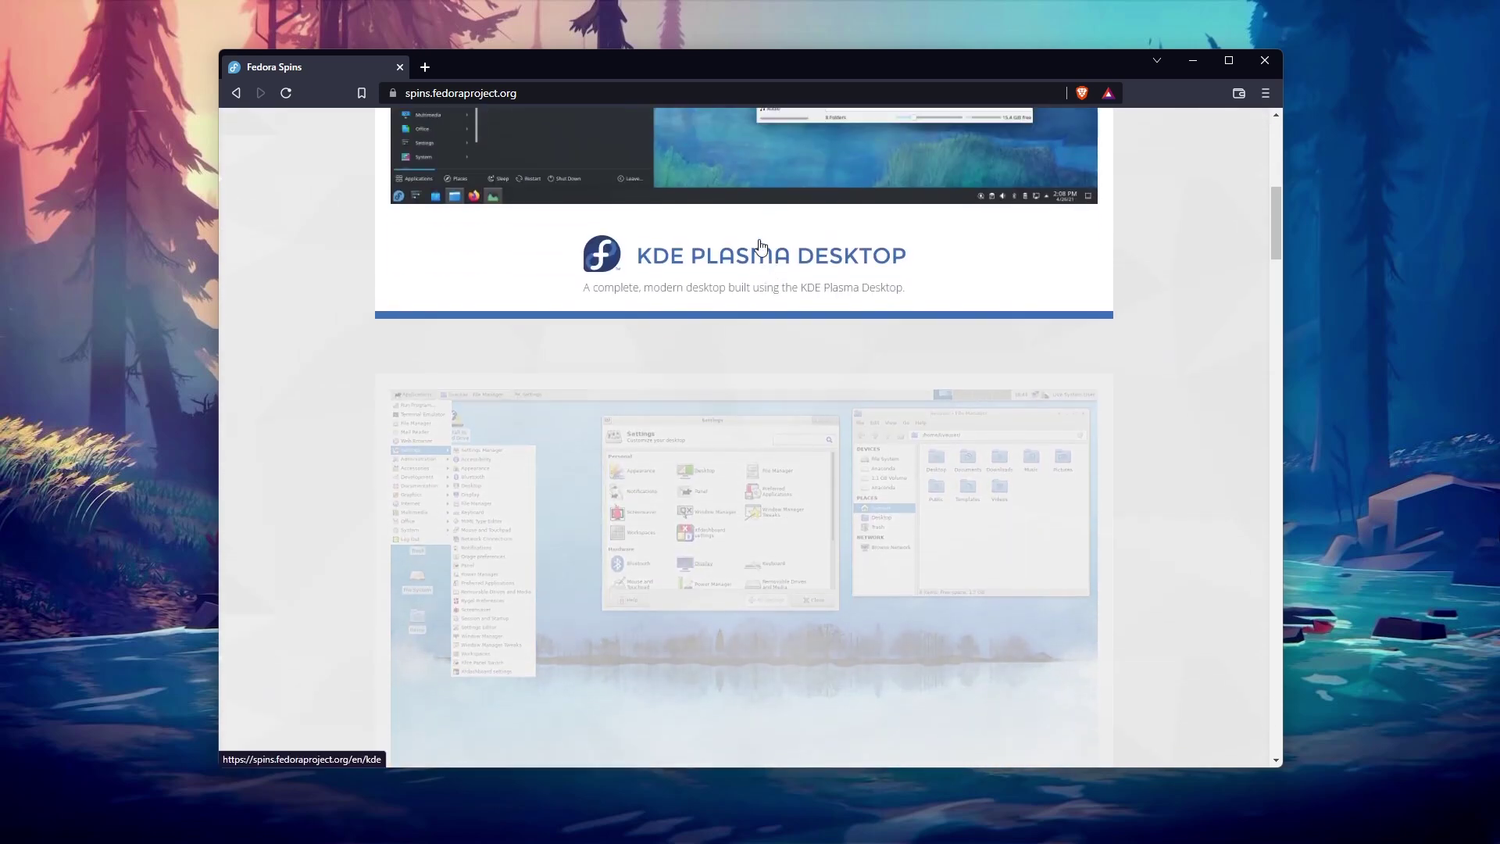
{"action": "scroll", "coordinate": [754, 250], "scroll_direction": "up", "scroll_amount": 2}
{"action": "scroll", "coordinate": [813, 395], "scroll_direction": "down", "scroll_amount": 1}
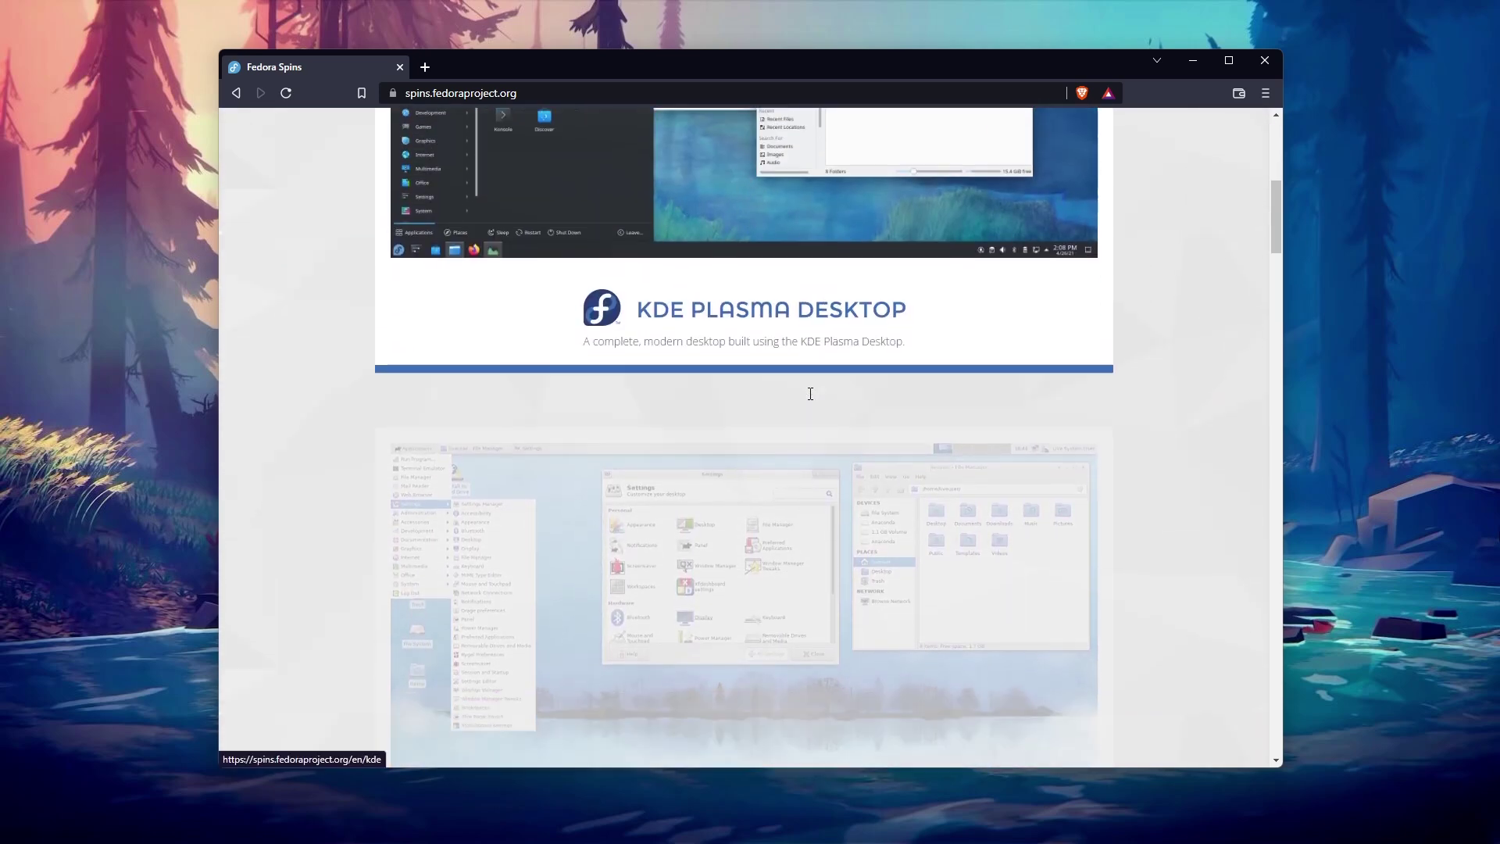
{"action": "scroll", "coordinate": [810, 393], "scroll_direction": "down", "scroll_amount": 9}
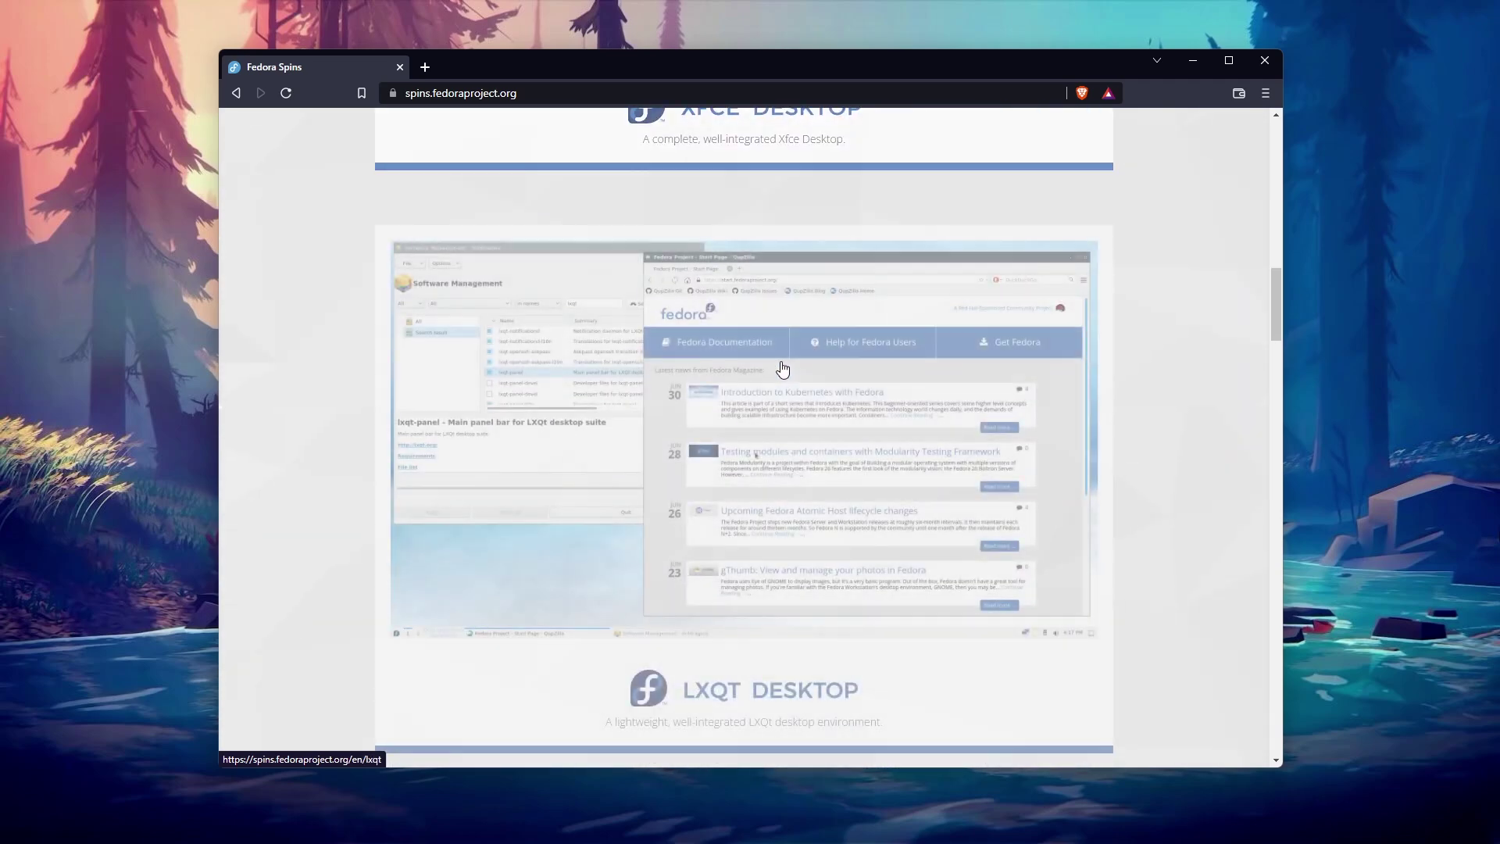
{"action": "scroll", "coordinate": [782, 368], "scroll_direction": "down", "scroll_amount": 12}
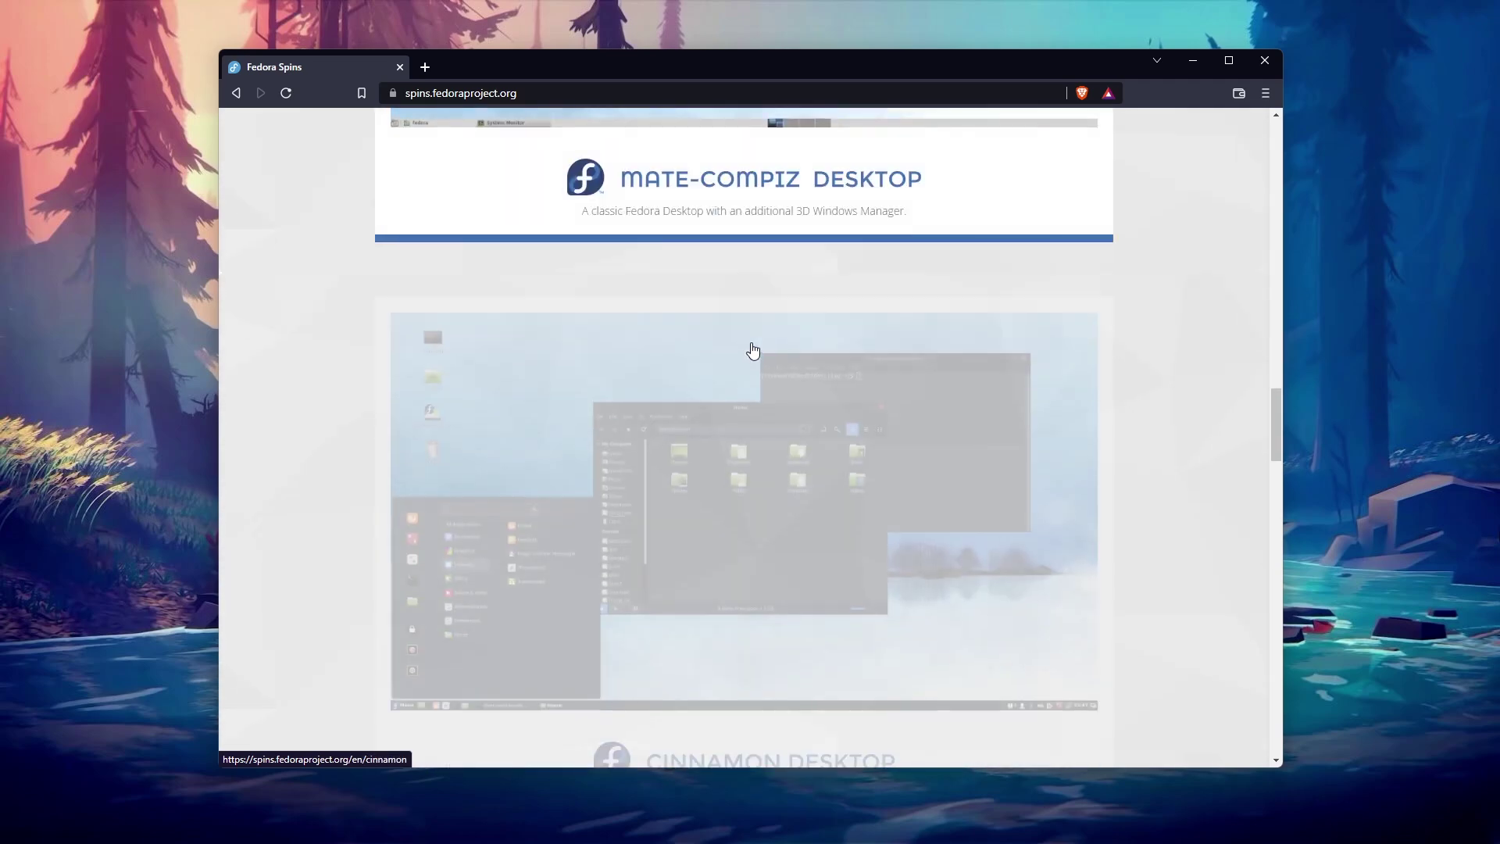
{"action": "scroll", "coordinate": [753, 344], "scroll_direction": "up", "scroll_amount": 4}
{"action": "scroll", "coordinate": [755, 344], "scroll_direction": "down", "scroll_amount": 8}
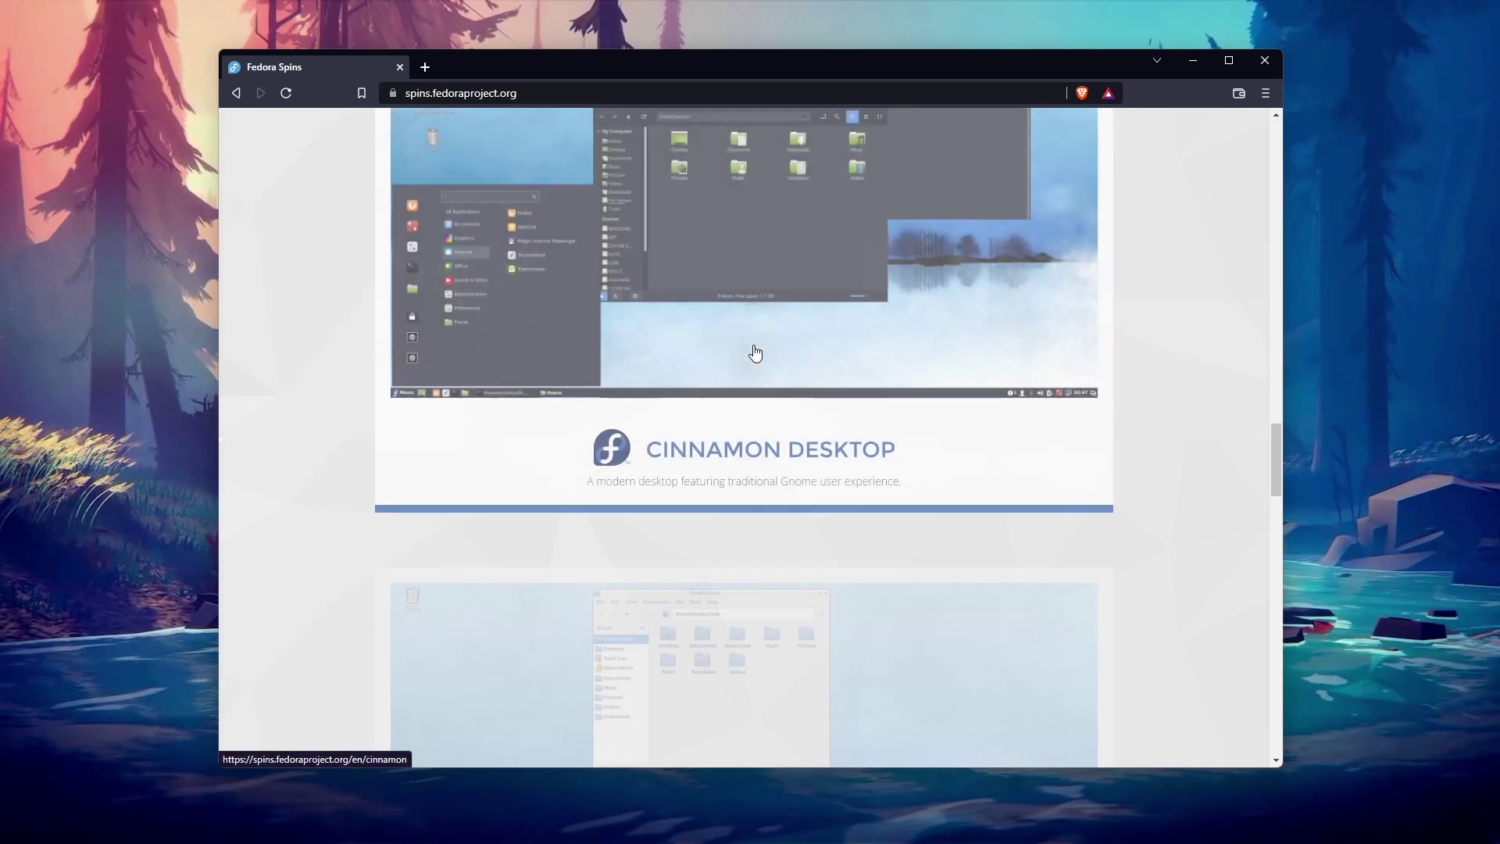
{"action": "left_click", "coordinate": [755, 353]}
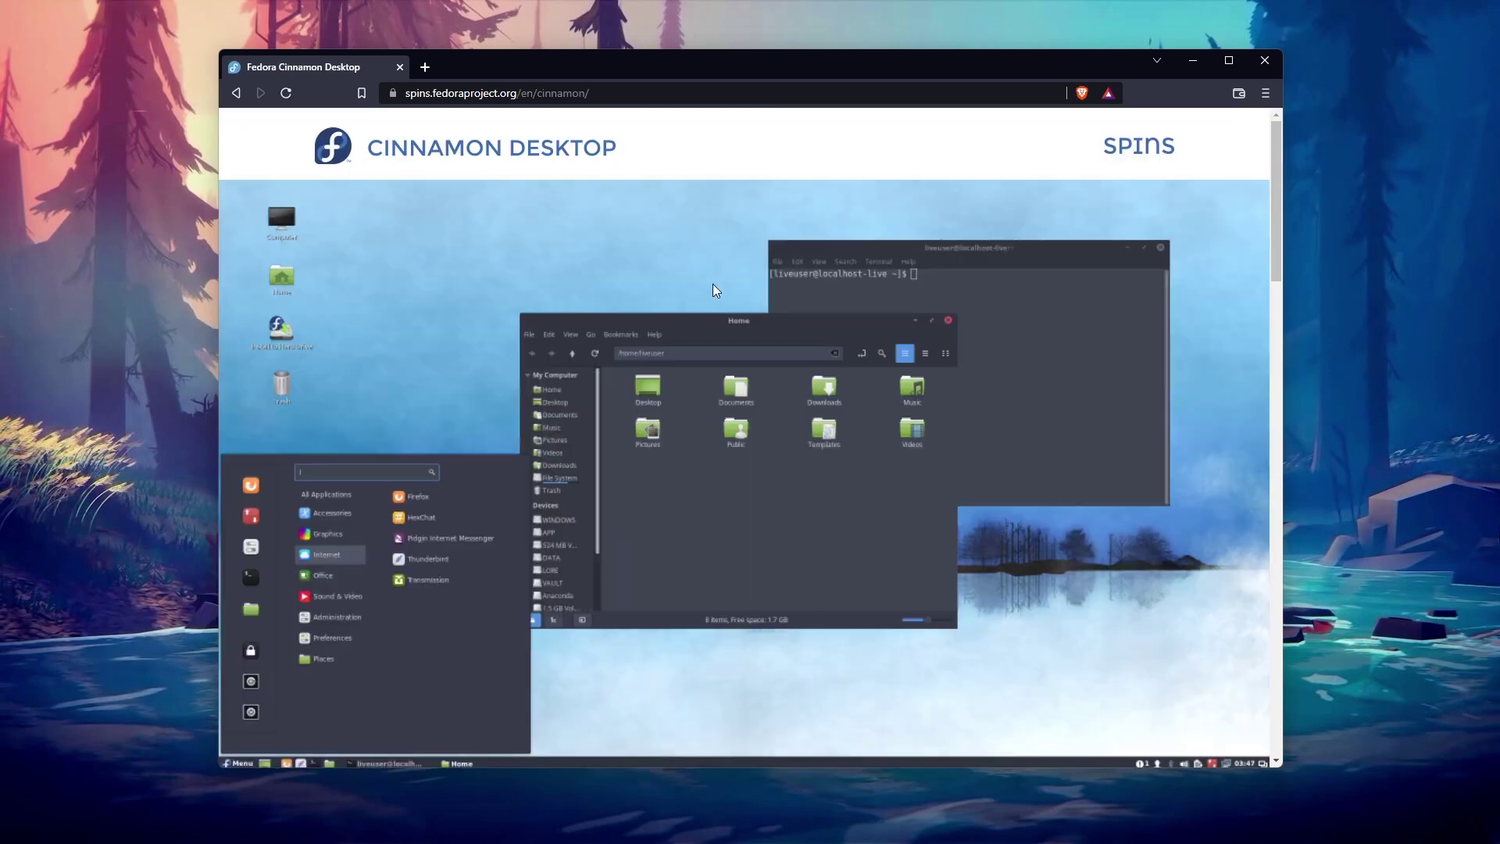
{"action": "scroll", "coordinate": [710, 295], "scroll_direction": "down", "scroll_amount": 7}
{"action": "left_click", "coordinate": [726, 556]}
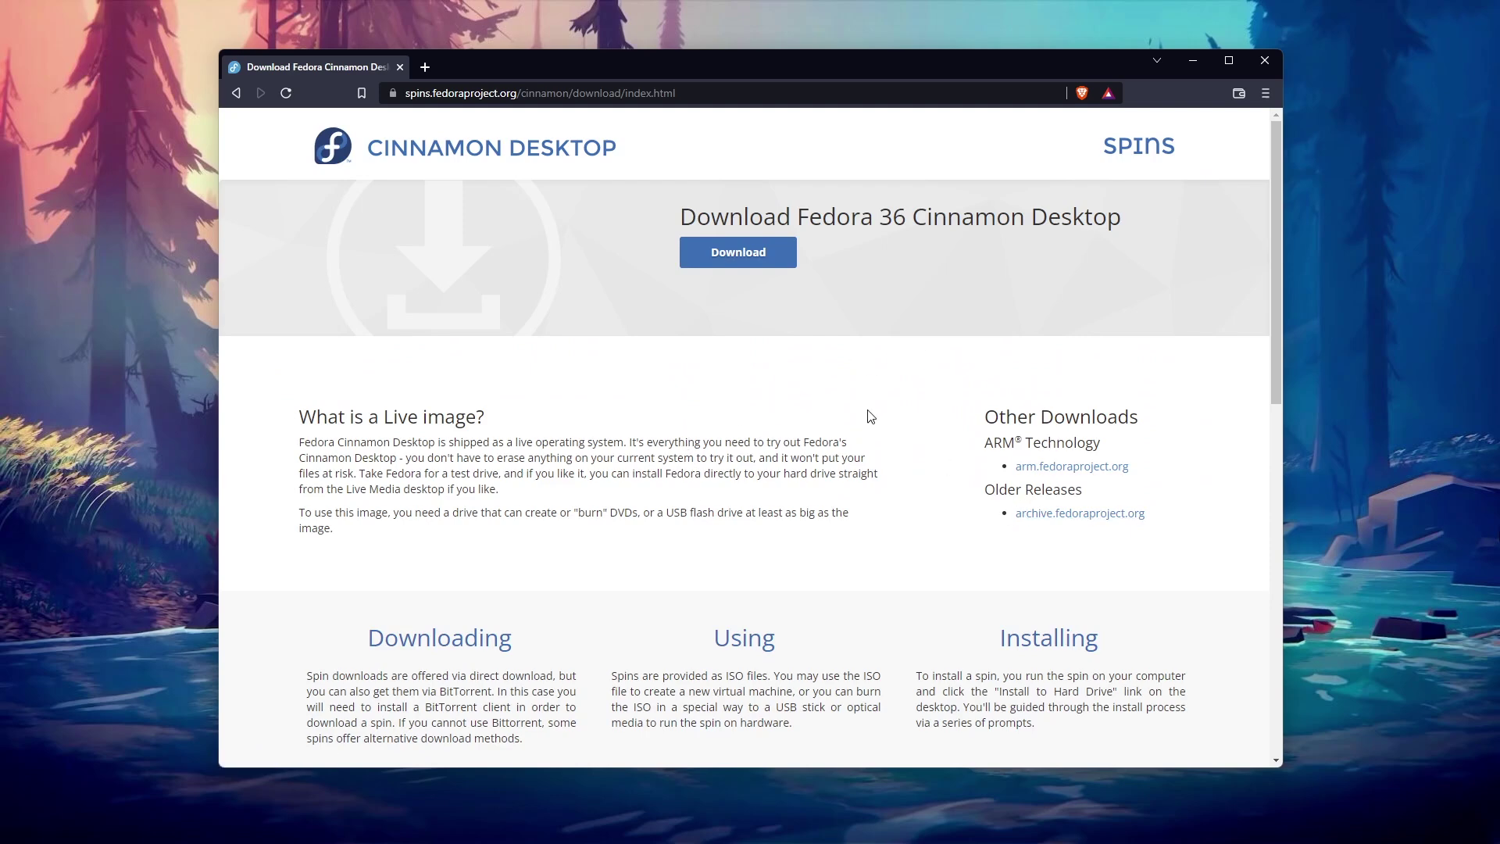
{"action": "left_click", "coordinate": [743, 254]}
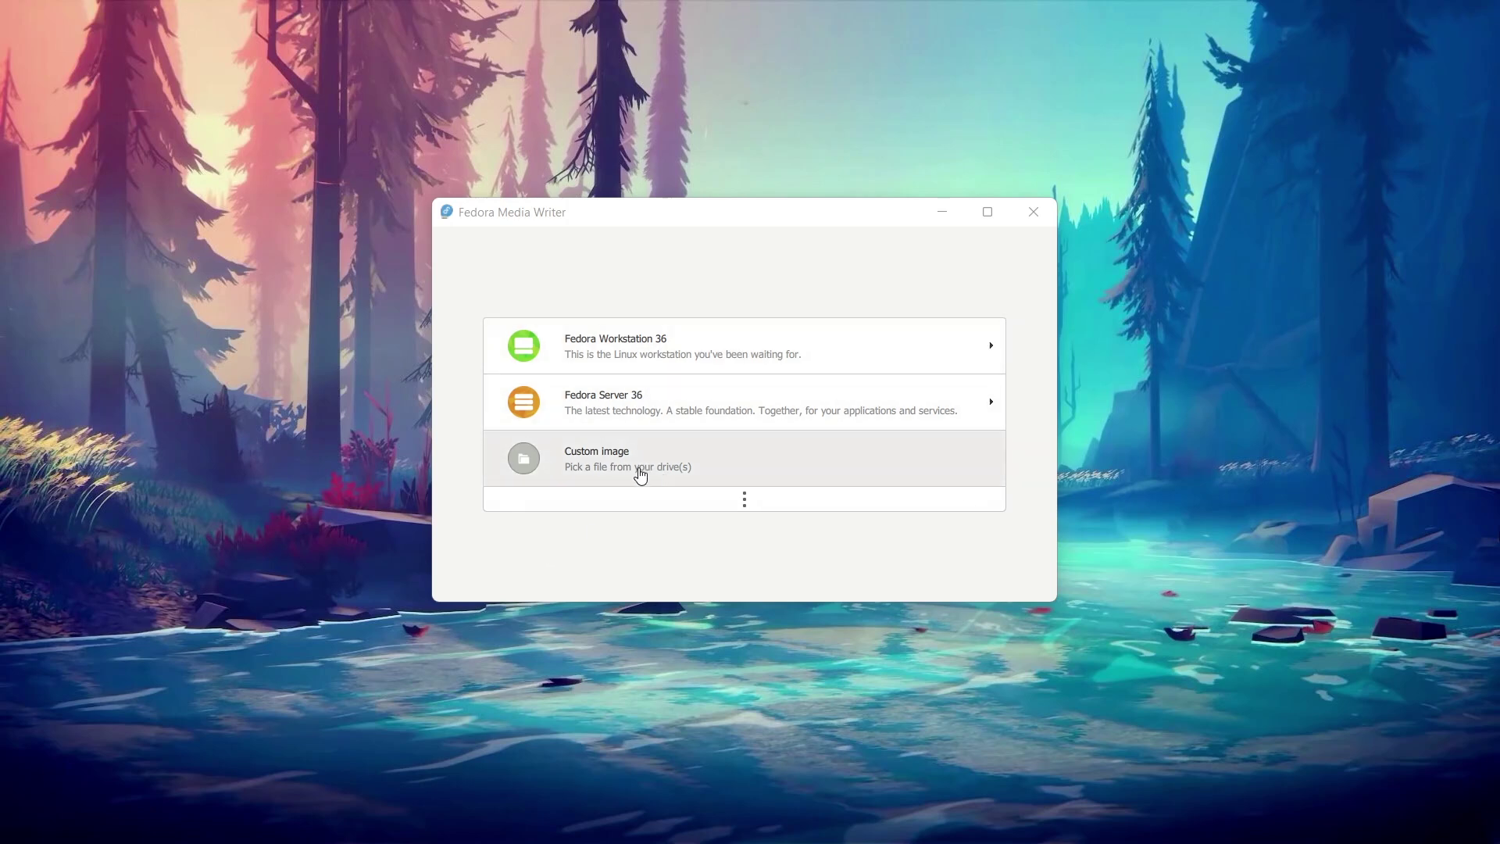
Step: Pick Fedora Workstation 36 and its AArch64 variant, the 1.8 GB raw image
{"action": "left_click", "coordinate": [636, 345]}
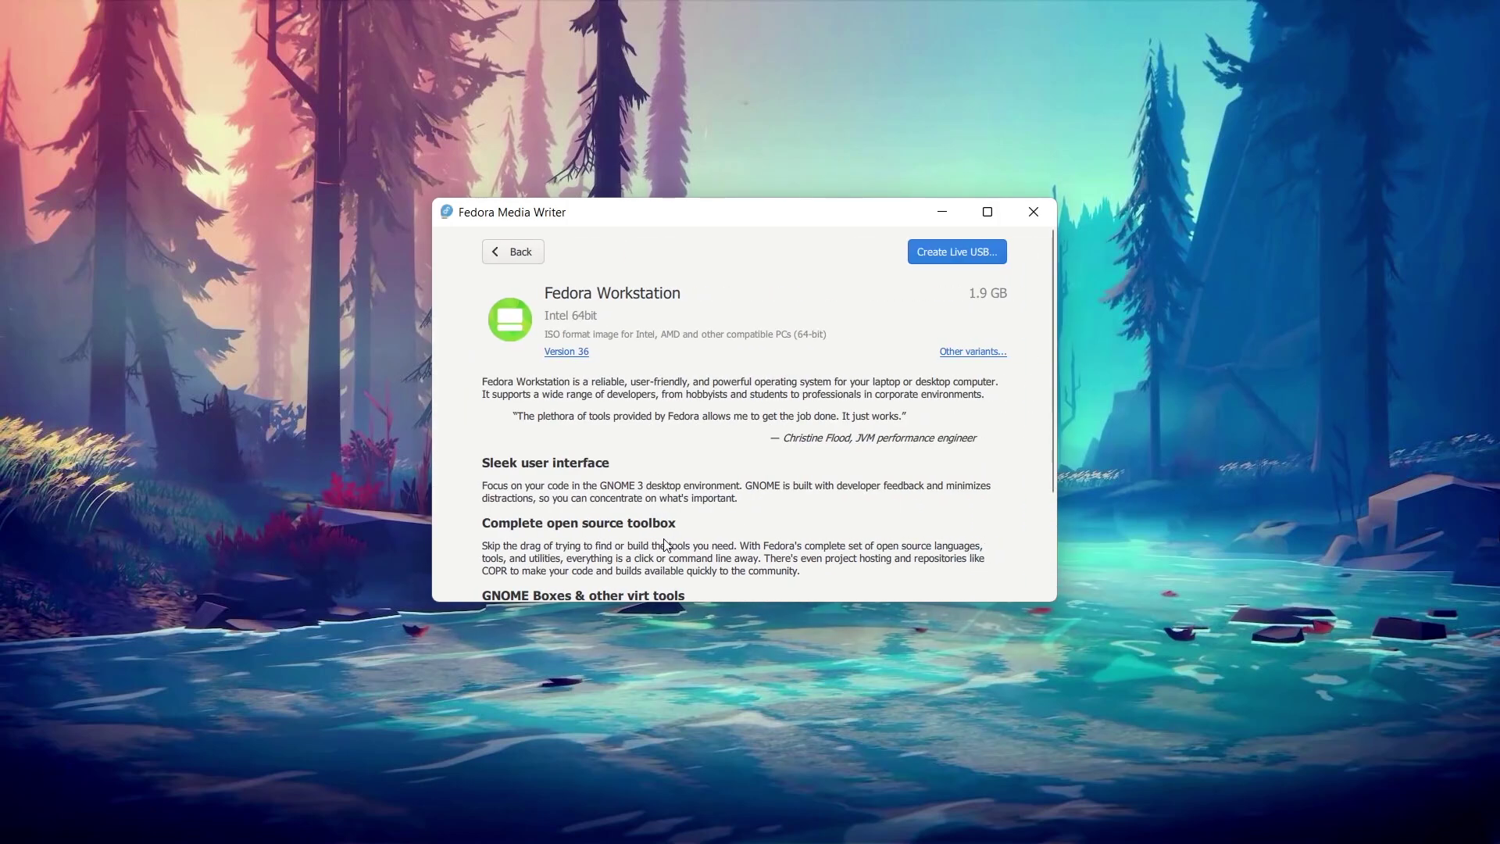
{"action": "left_click", "coordinate": [948, 356]}
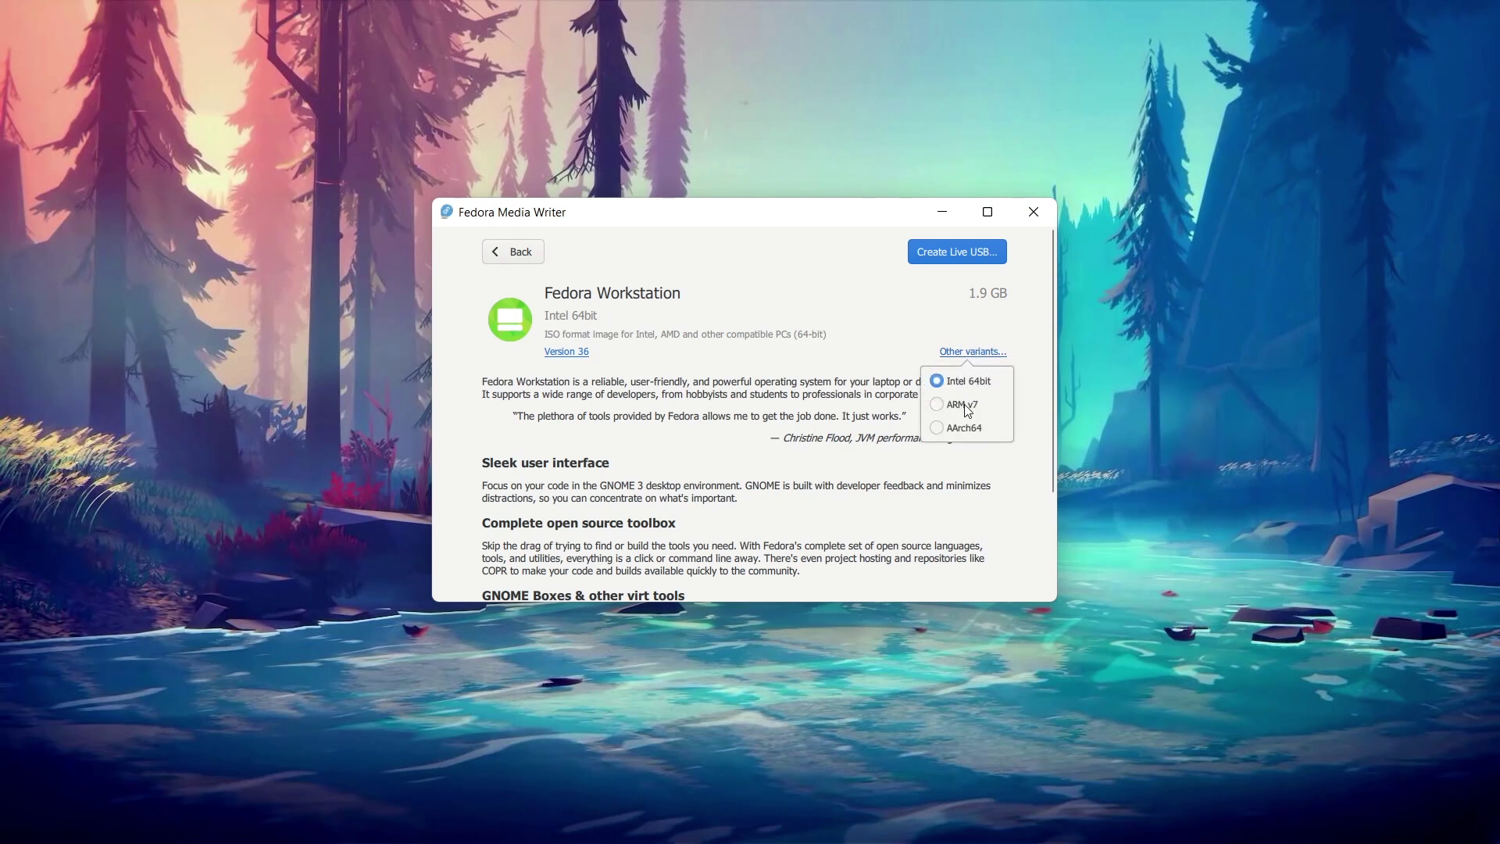
{"action": "left_click", "coordinate": [955, 432]}
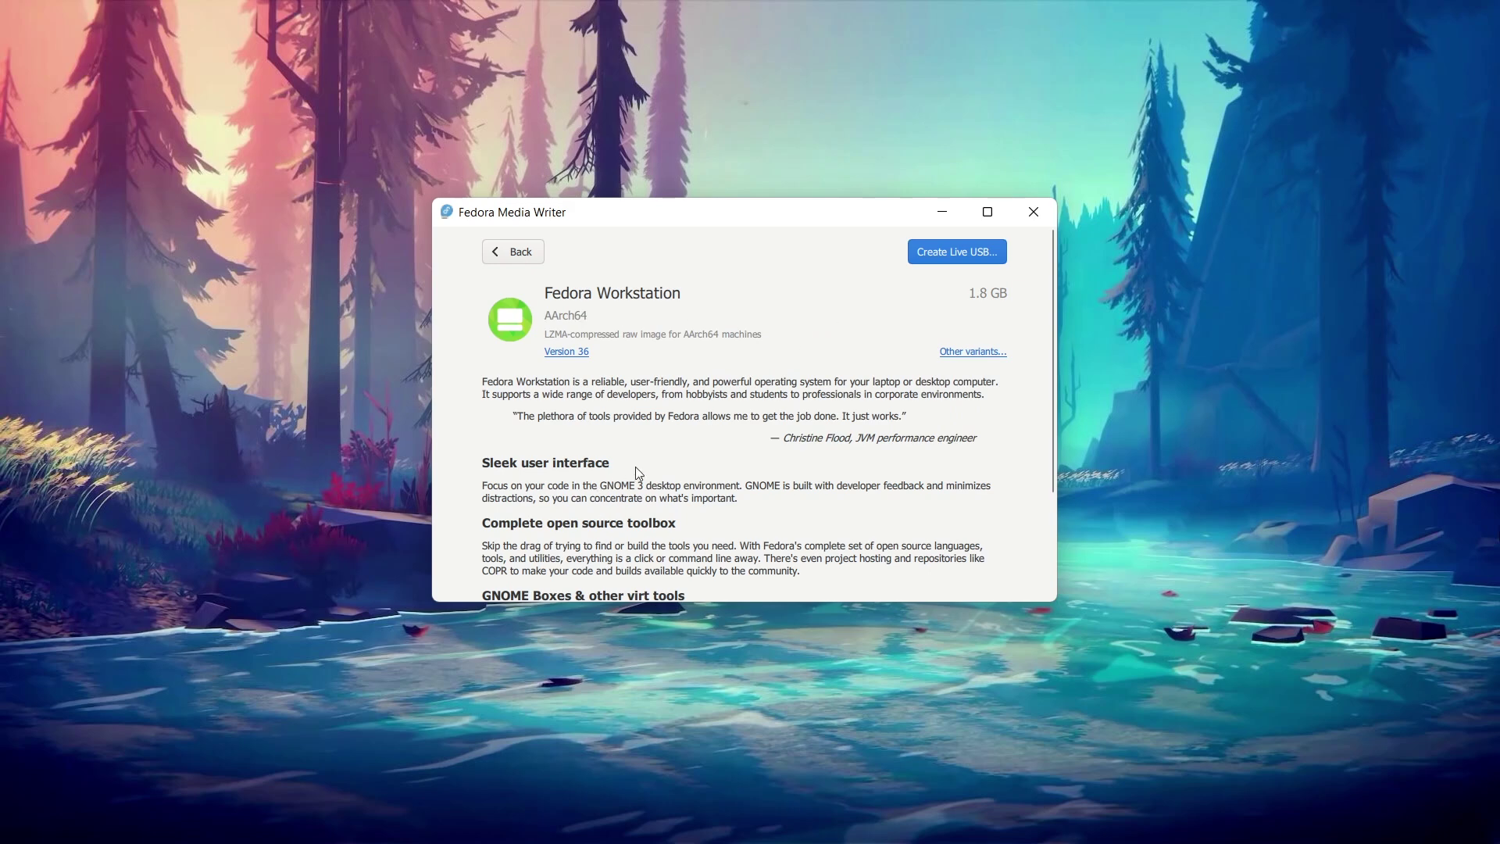
{"action": "scroll", "coordinate": [635, 466], "scroll_direction": "down", "scroll_amount": 4}
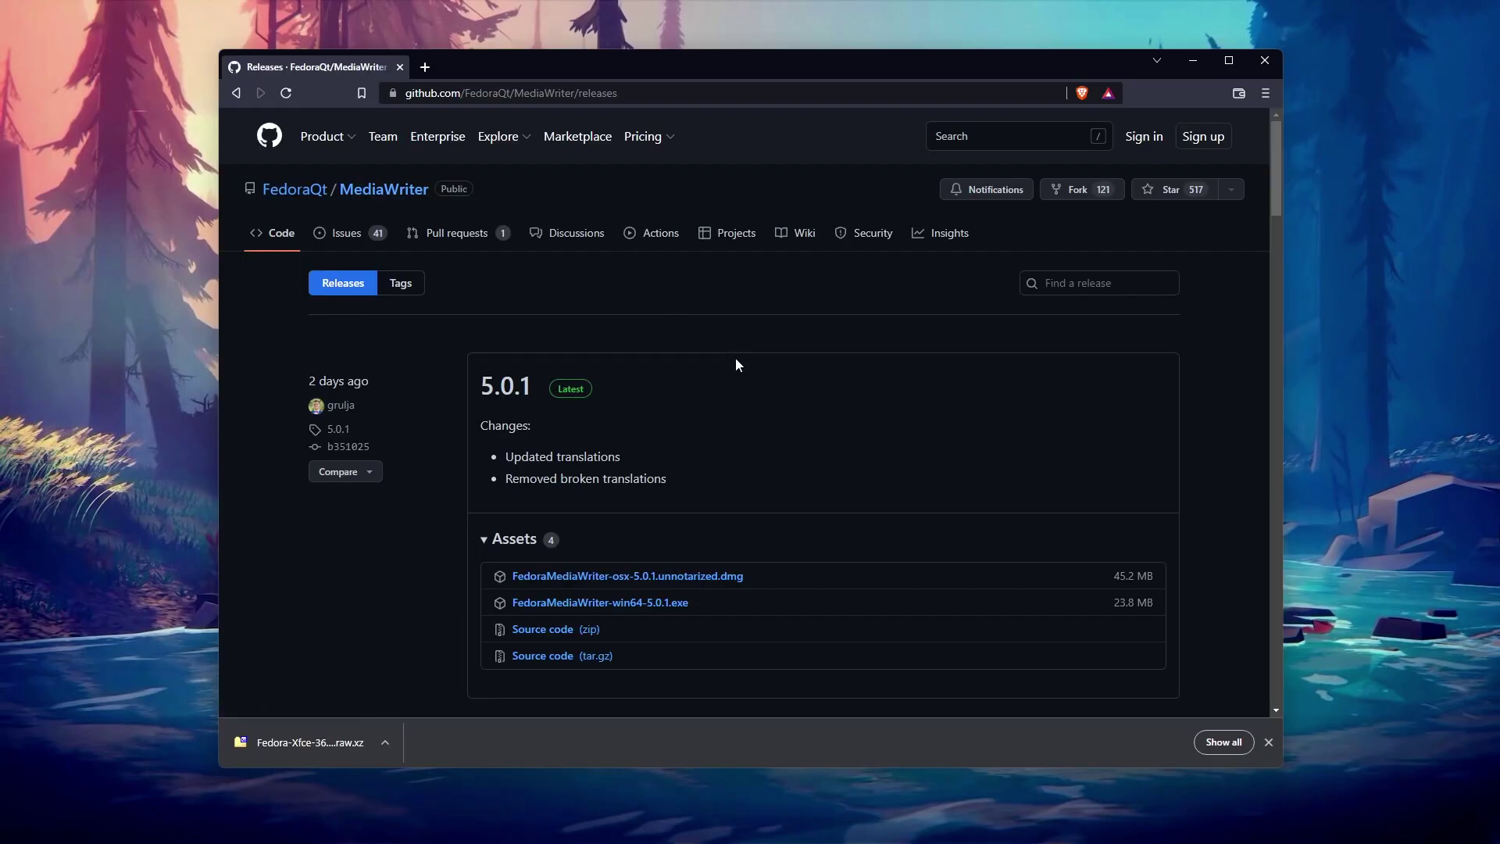
{"action": "scroll", "coordinate": [762, 363], "scroll_direction": "down", "scroll_amount": 1}
{"action": "scroll", "coordinate": [762, 367], "scroll_direction": "down", "scroll_amount": 2}
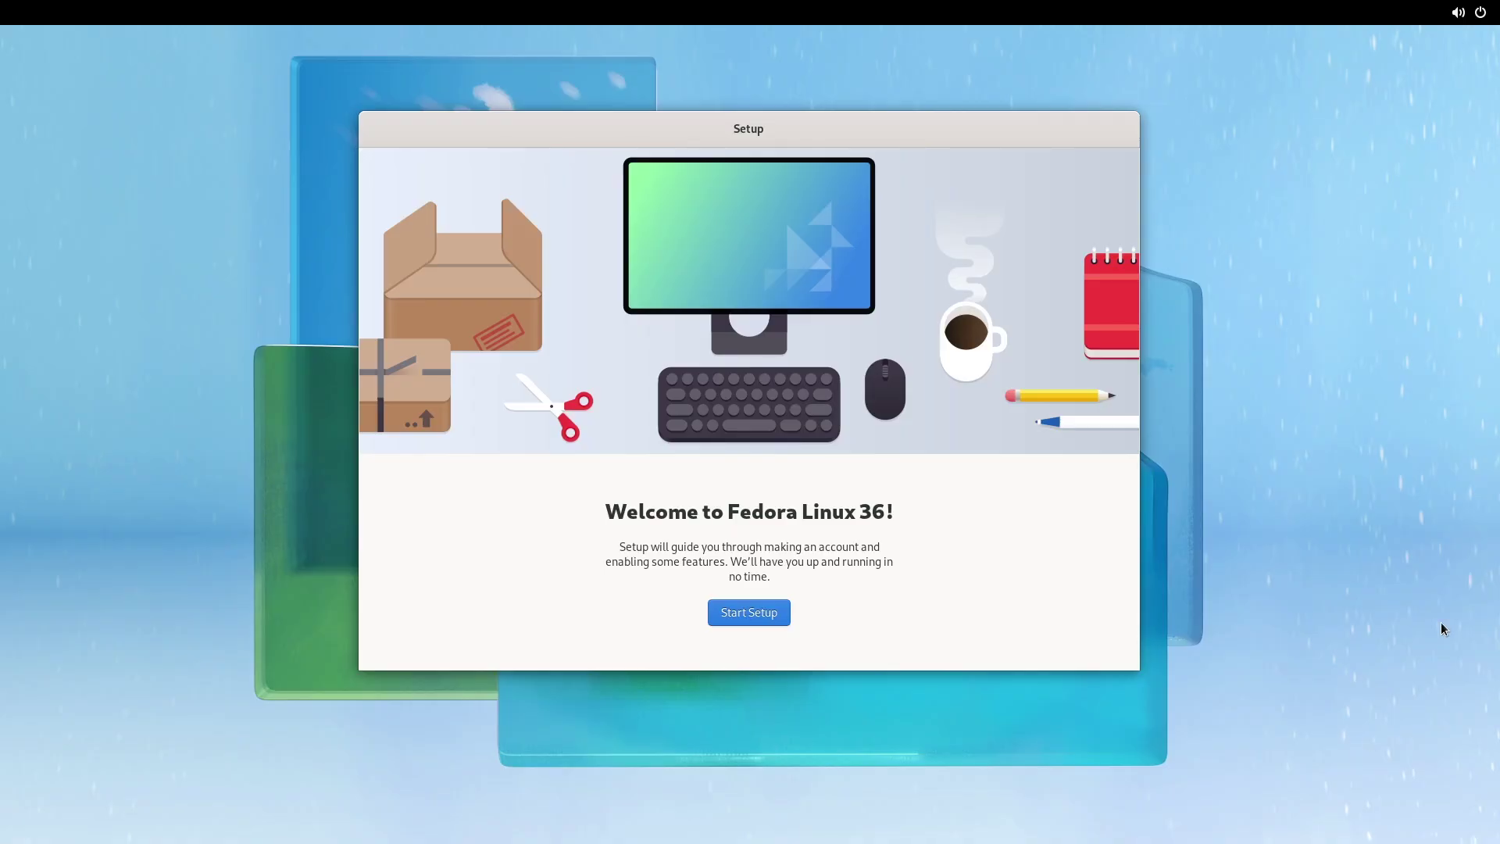
Step: Begin initial setup and connect to the RaspberryTips Wi-Fi network with its password
{"action": "left_click", "coordinate": [765, 618]}
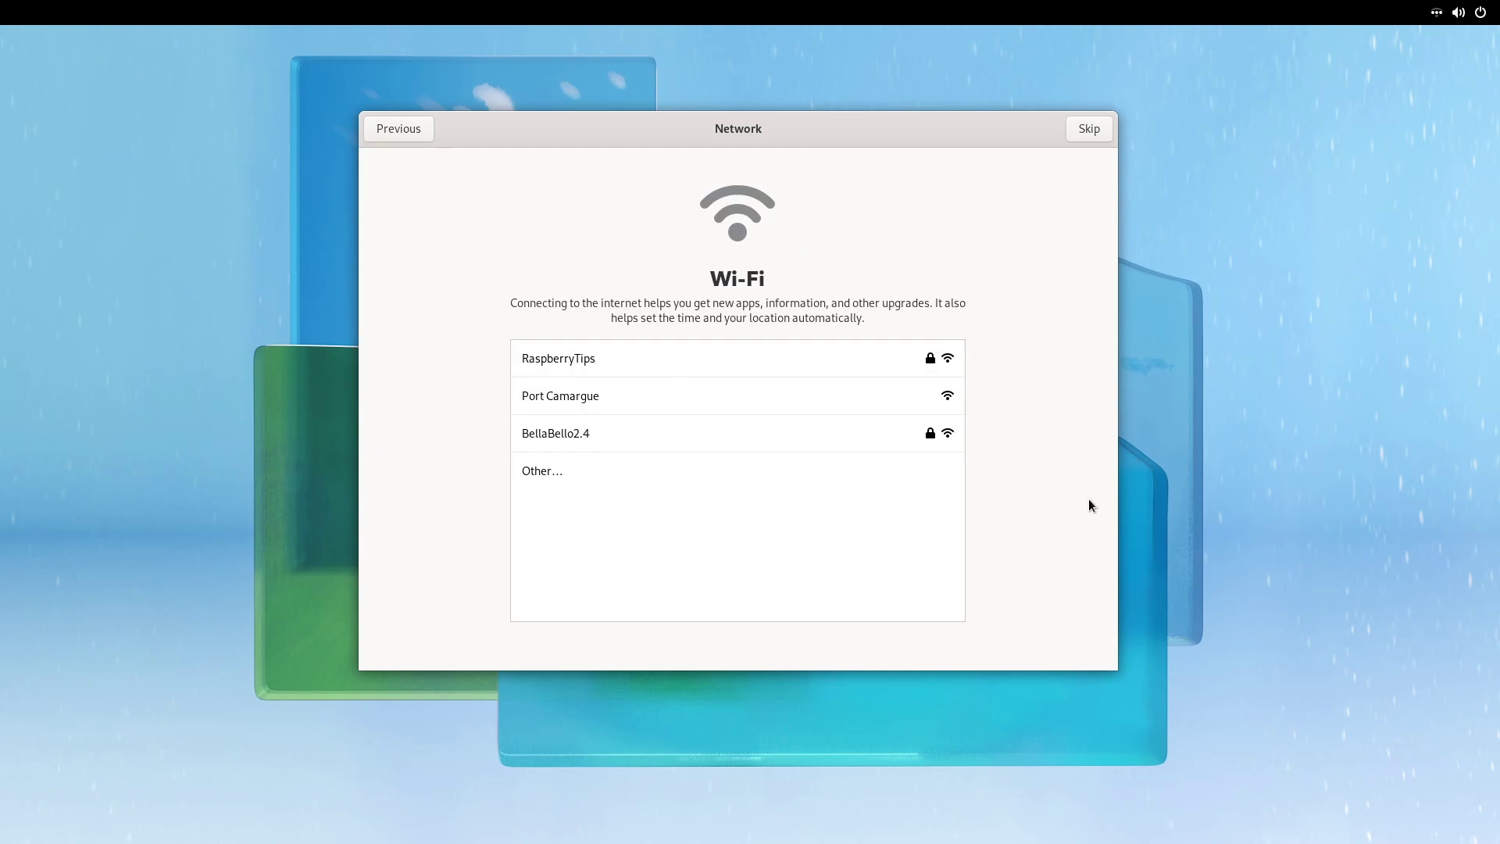
{"action": "left_click", "coordinate": [860, 358]}
{"action": "type", "text": "•••••••••••"}
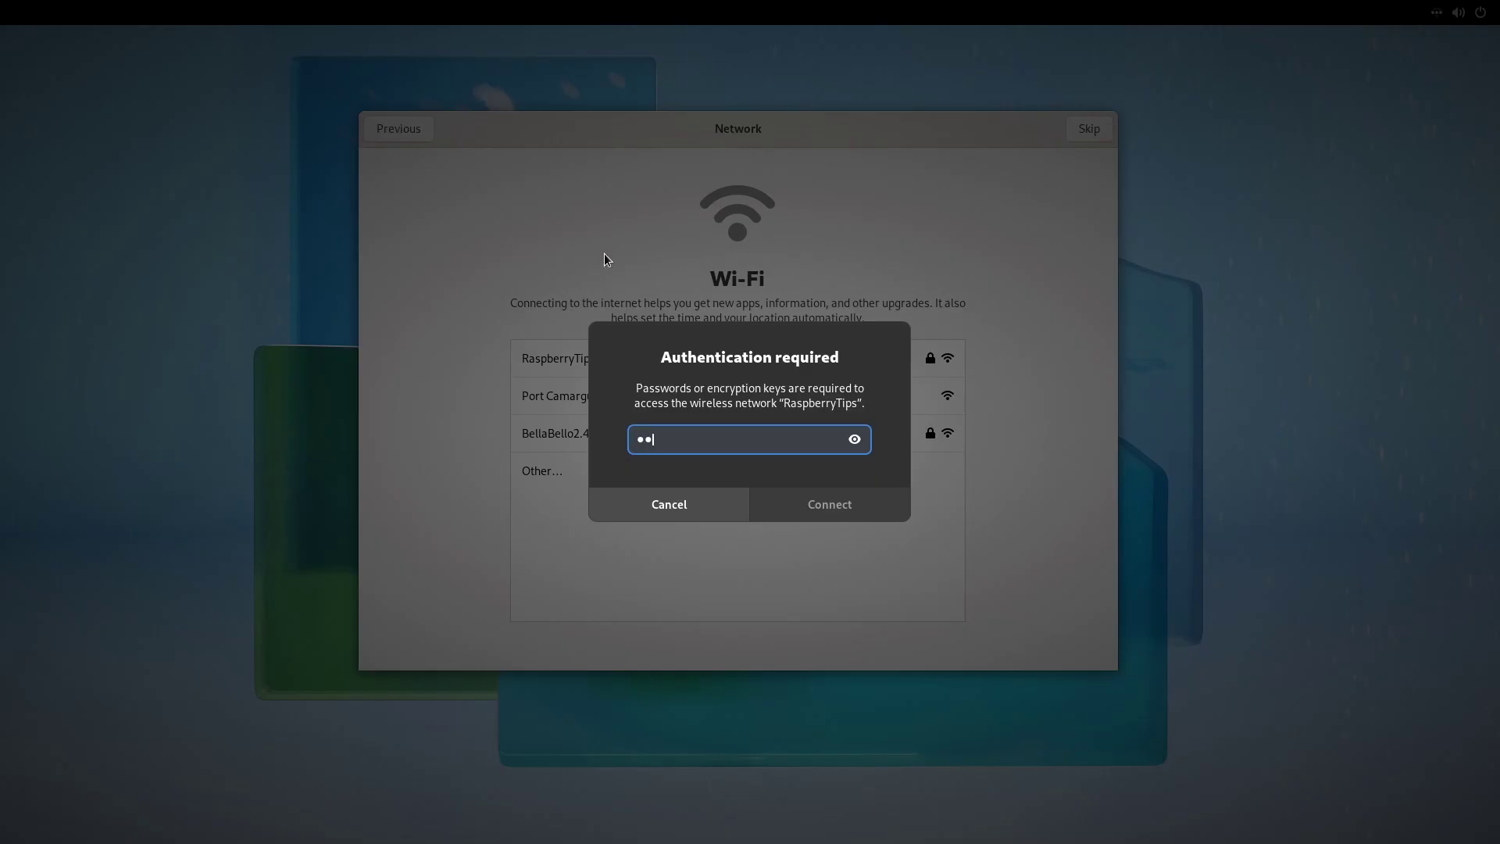
{"action": "key", "text": "Return"}
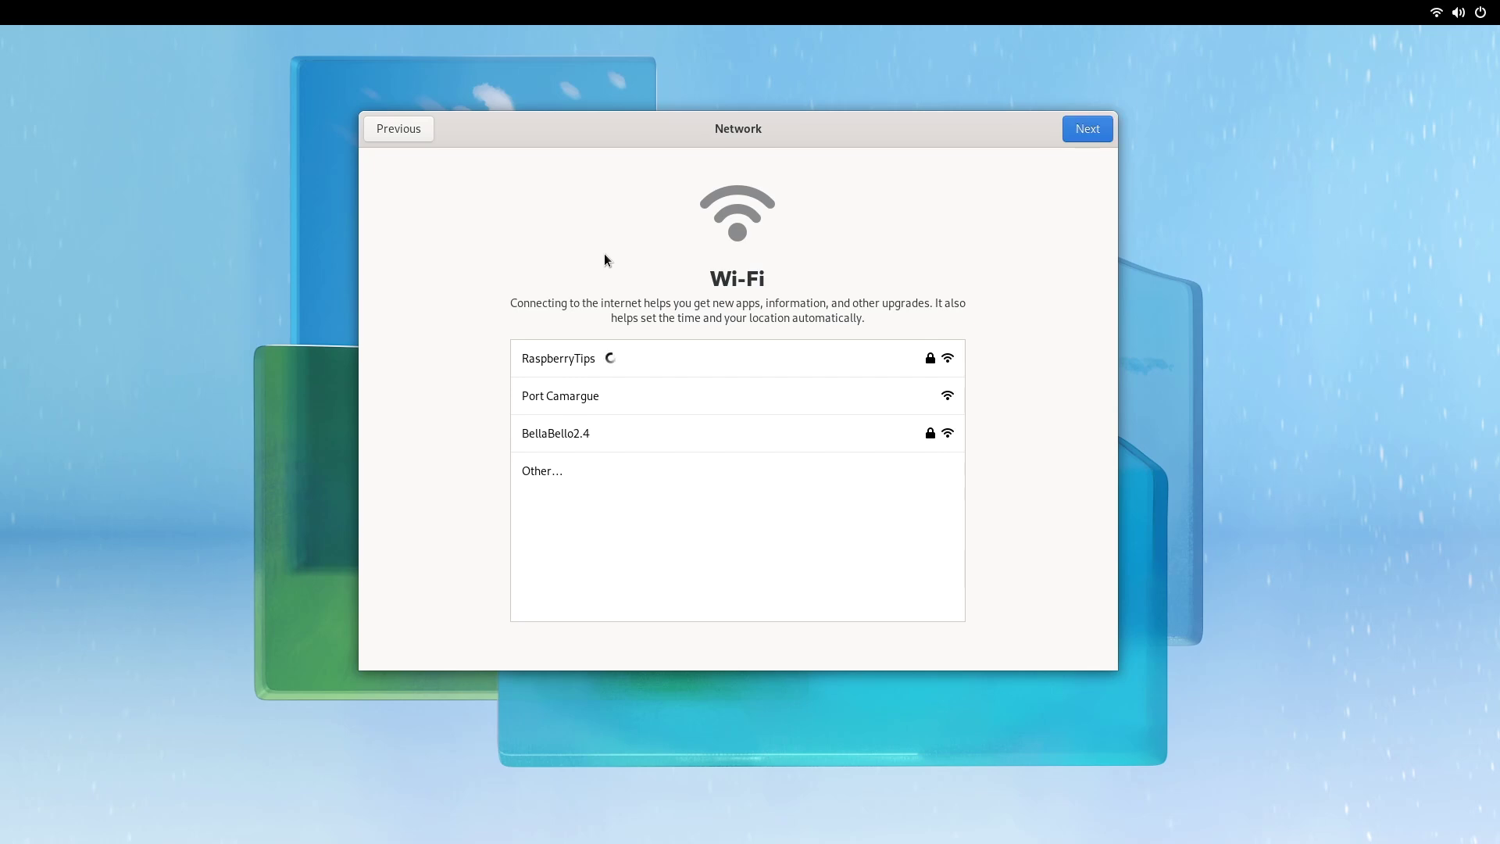
Step: Continue past the privacy and third-party repository steps, and skip online accounts
{"action": "left_click", "coordinate": [1076, 129]}
{"action": "left_click", "coordinate": [1076, 130]}
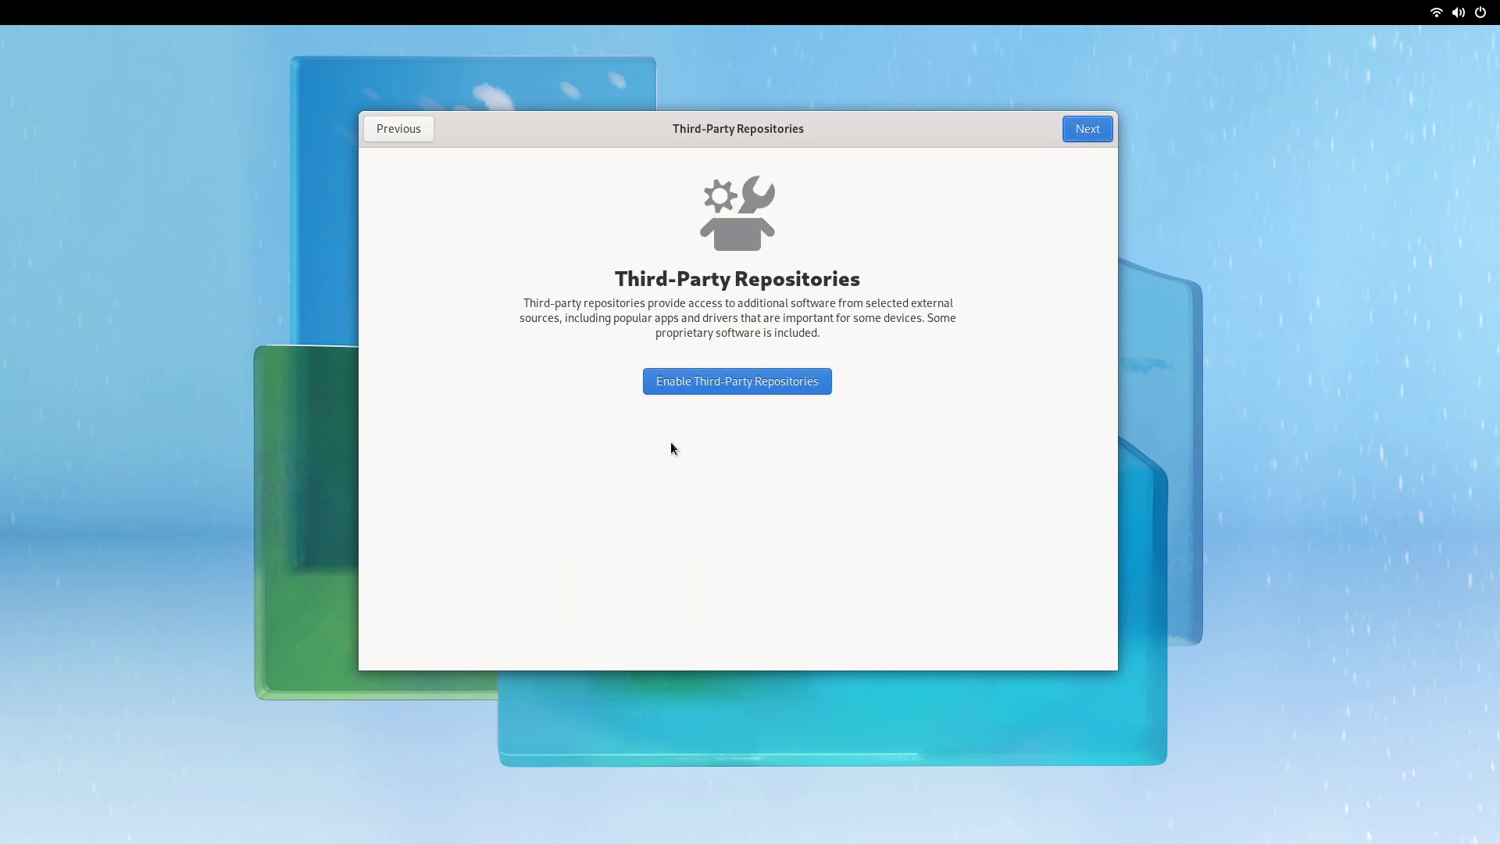
{"action": "left_click", "coordinate": [1076, 136]}
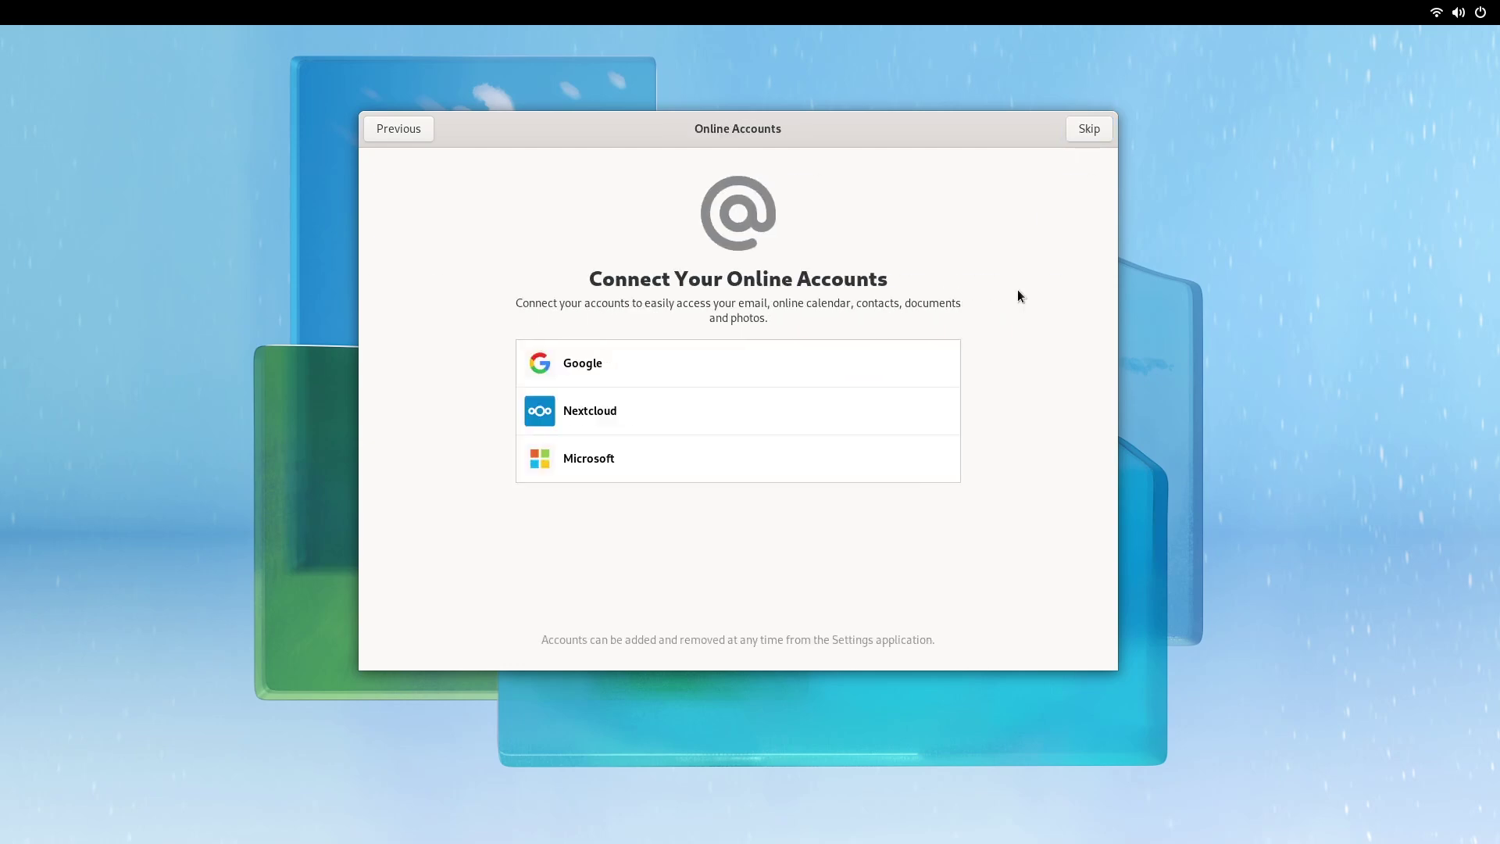
{"action": "left_click", "coordinate": [1094, 129]}
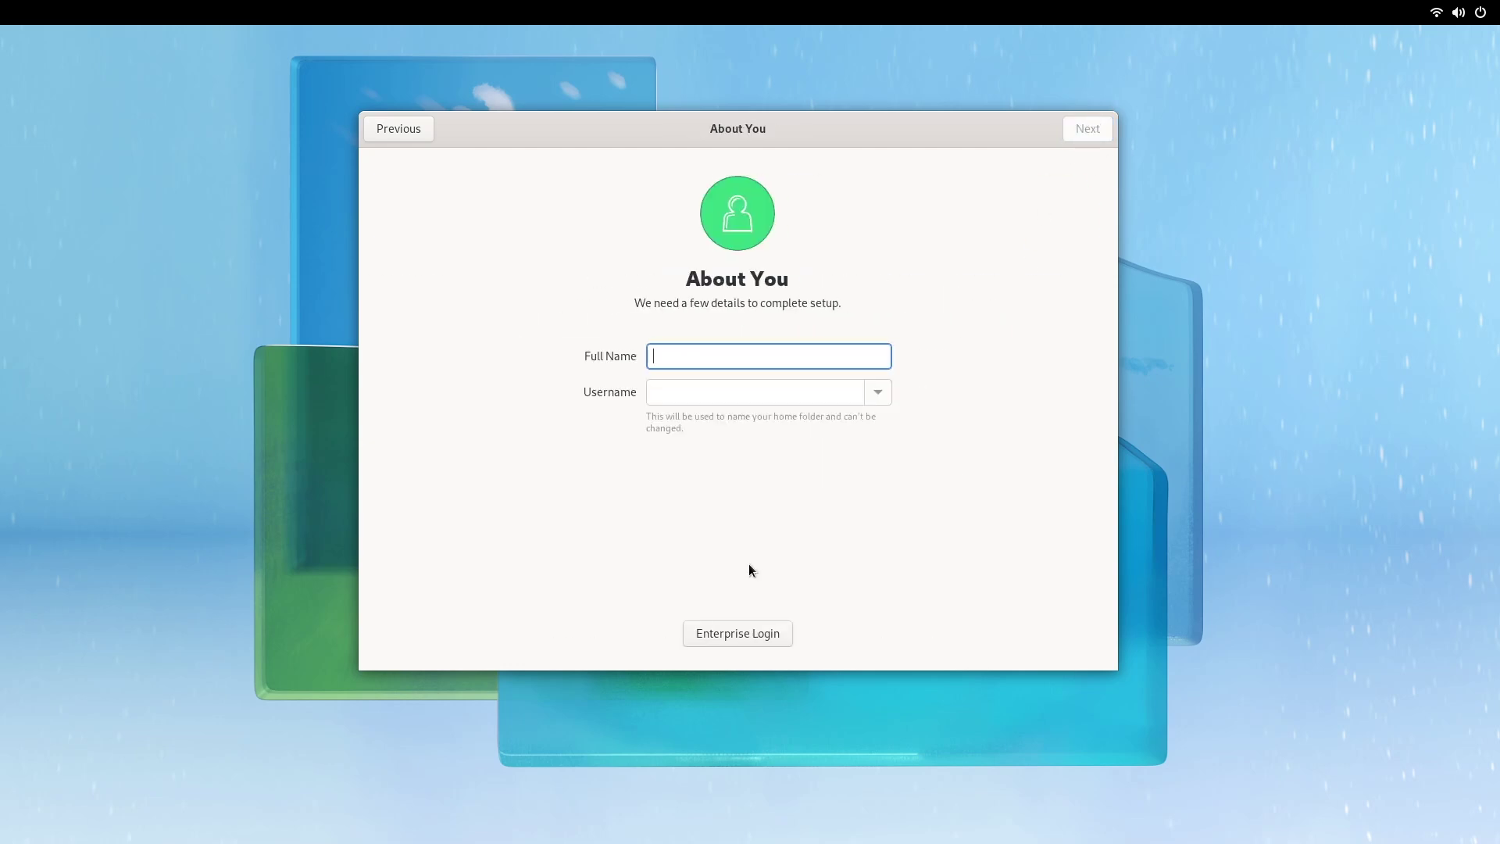
Step: Enter the account's name and move on to the password step
{"action": "type", "text": "al"}
{"action": "key", "text": "BackSpace"}
{"action": "key", "text": "BackSpace"}
{"action": "type", "text": "pat"}
{"action": "left_click", "coordinate": [1102, 129]}
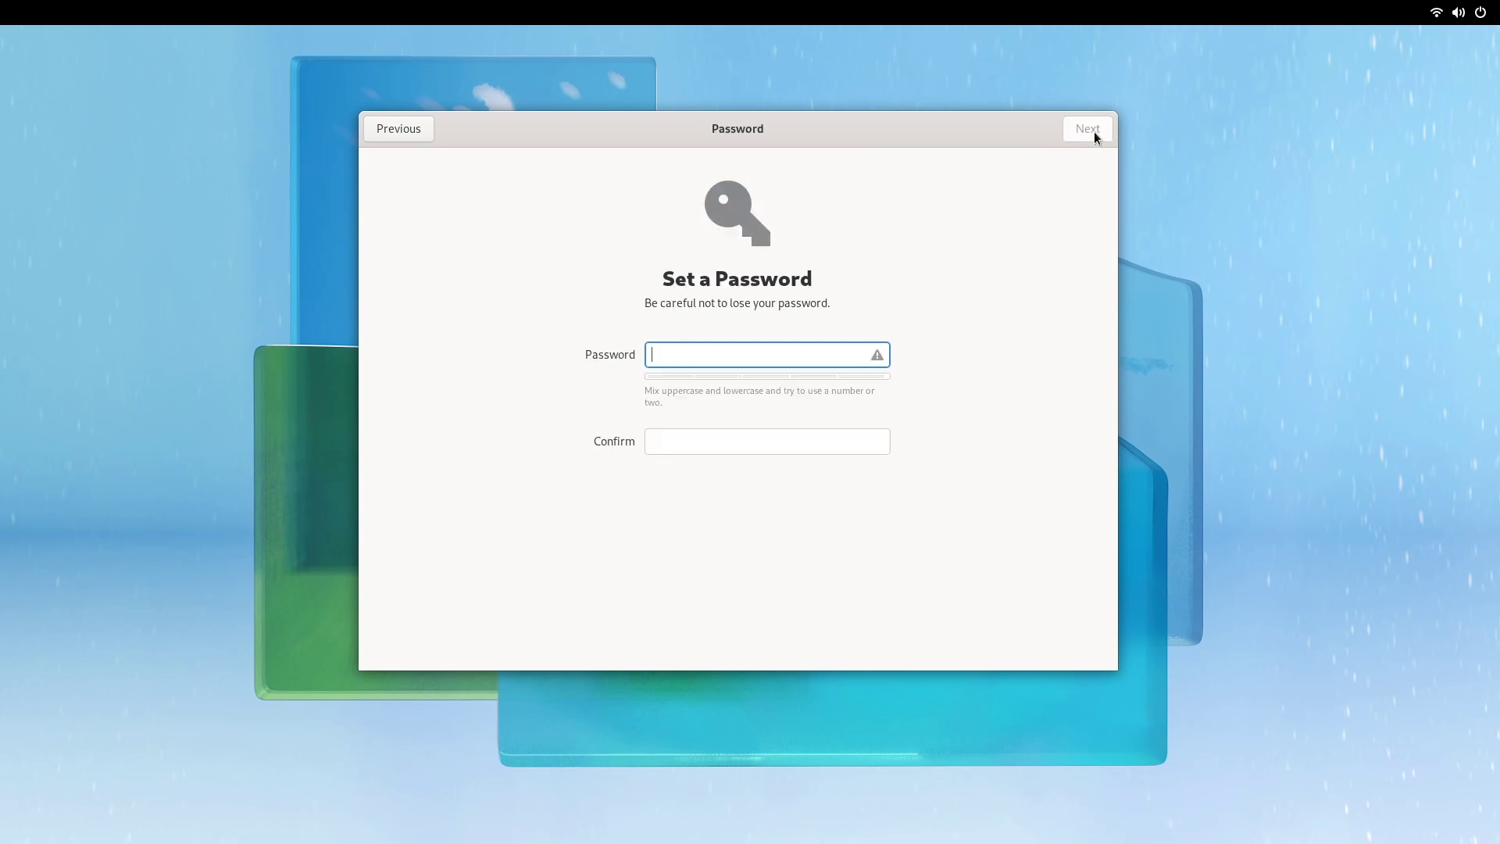
Step: Type and confirm the account password, then start using Fedora Linux
{"action": "type", "text": "password"}
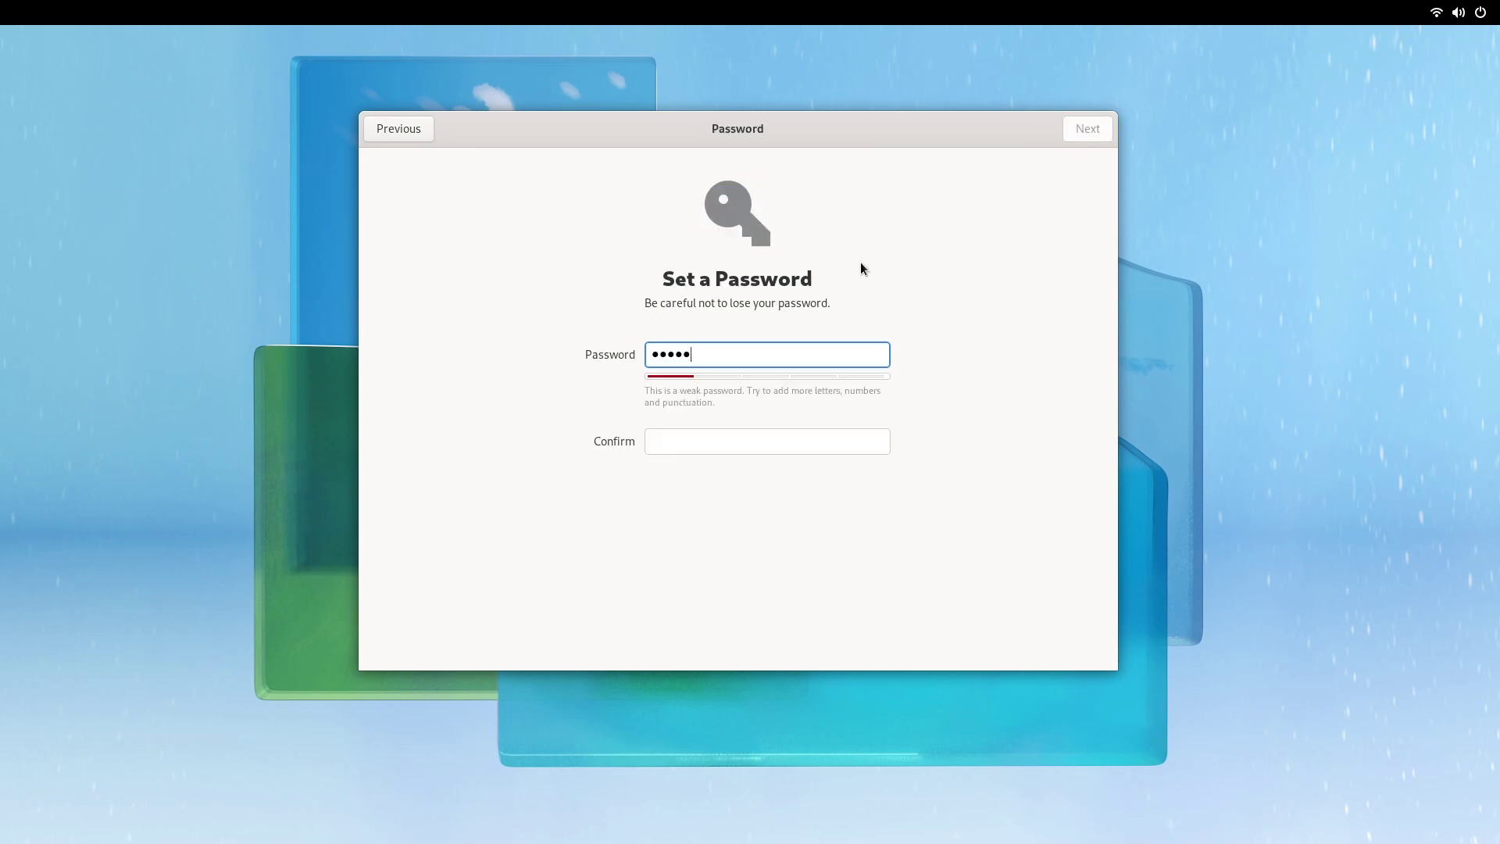
{"action": "type", "text": "1"}
{"action": "key", "text": "Tab"}
{"action": "type", "text": "pas"}
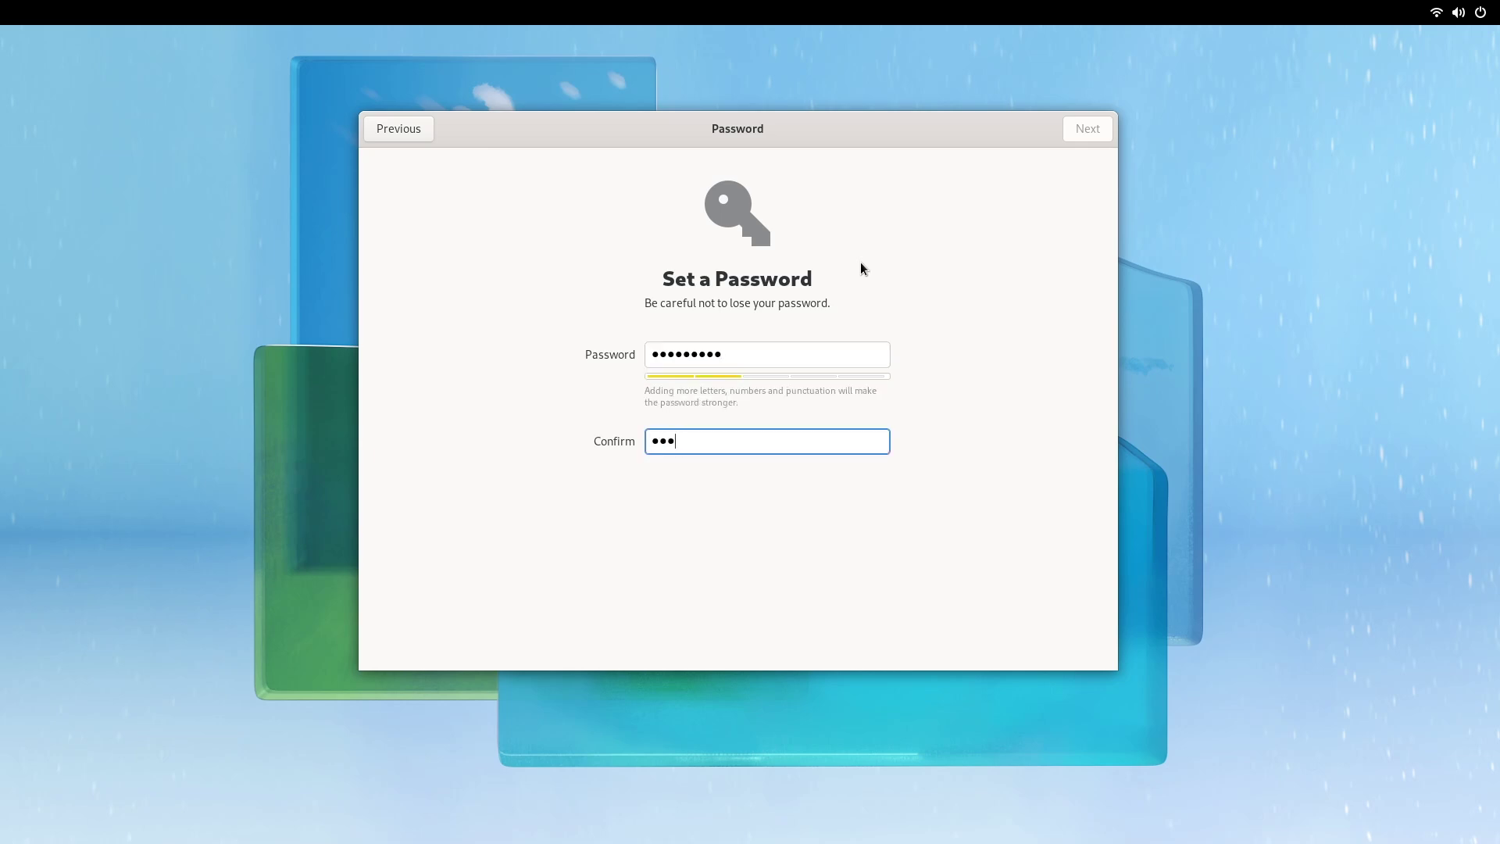
{"action": "type", "text": "sword1"}
{"action": "key", "text": "Return"}
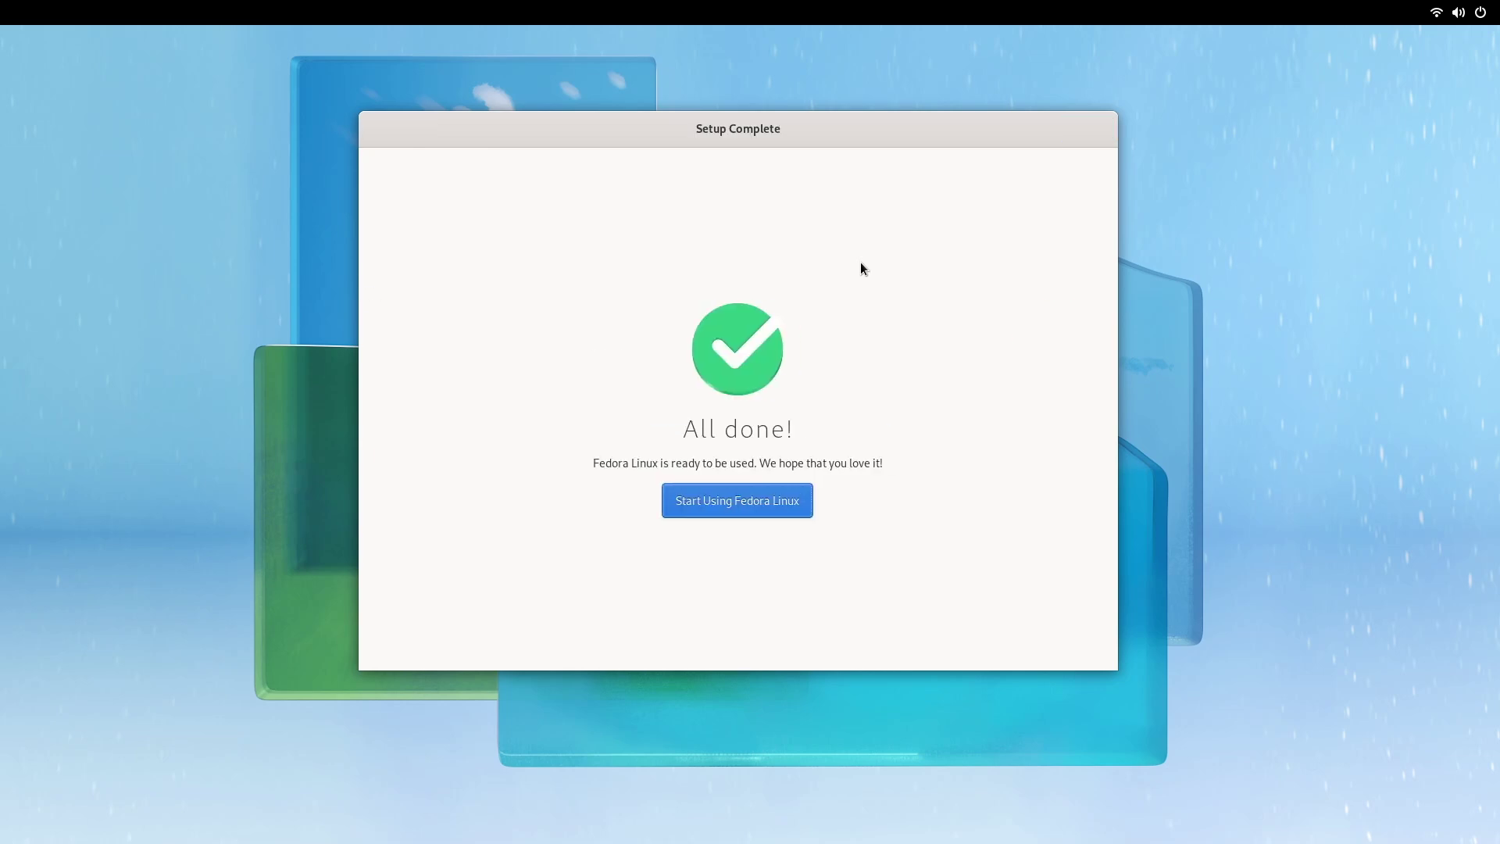
{"action": "left_click", "coordinate": [805, 509]}
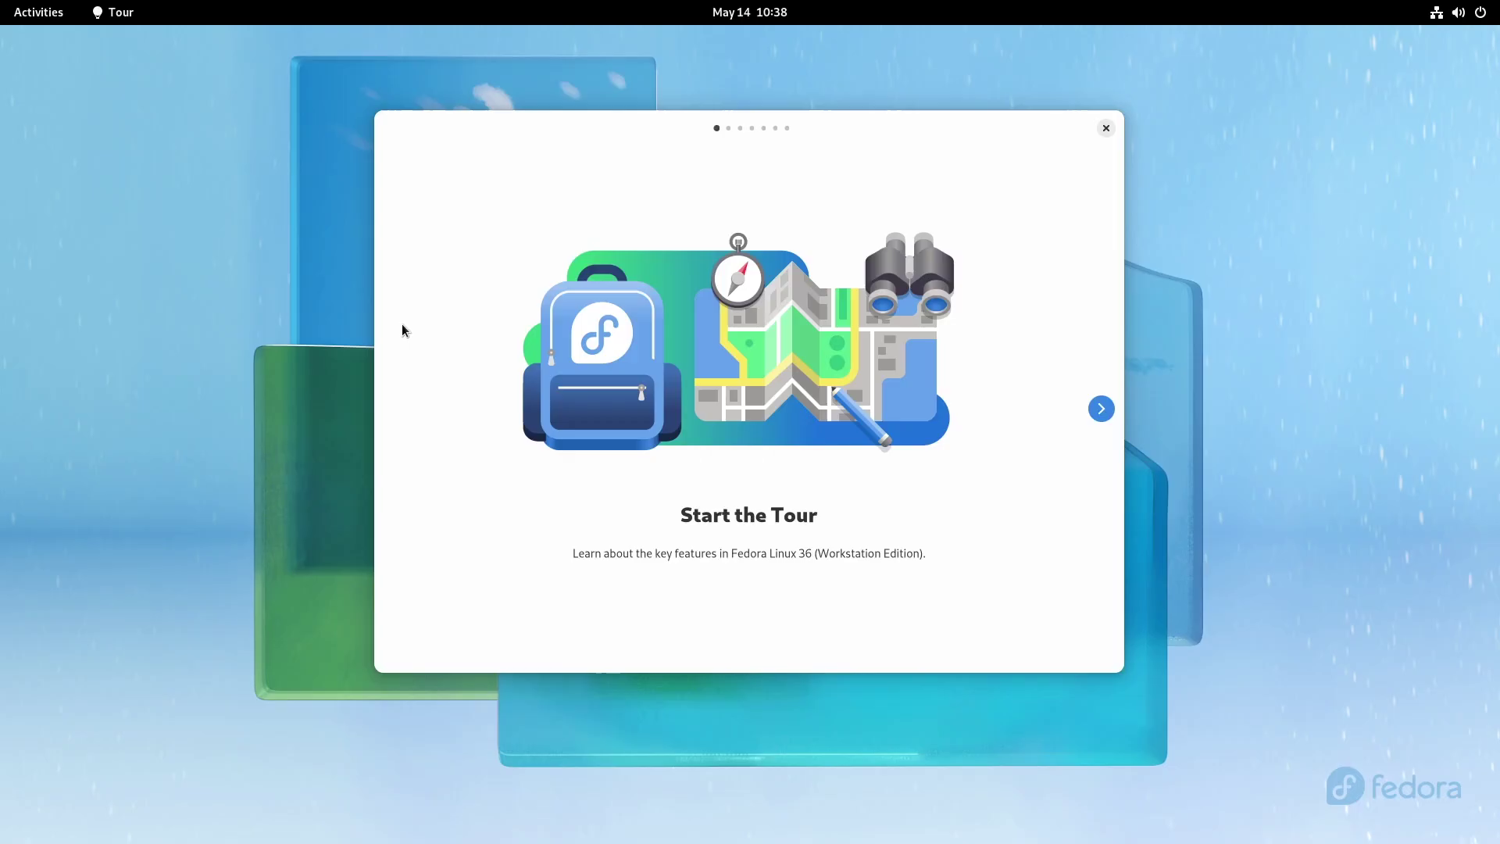
Step: Advance the tour, trying the overview and searching 'tour' from it
{"action": "left_click", "coordinate": [1102, 408]}
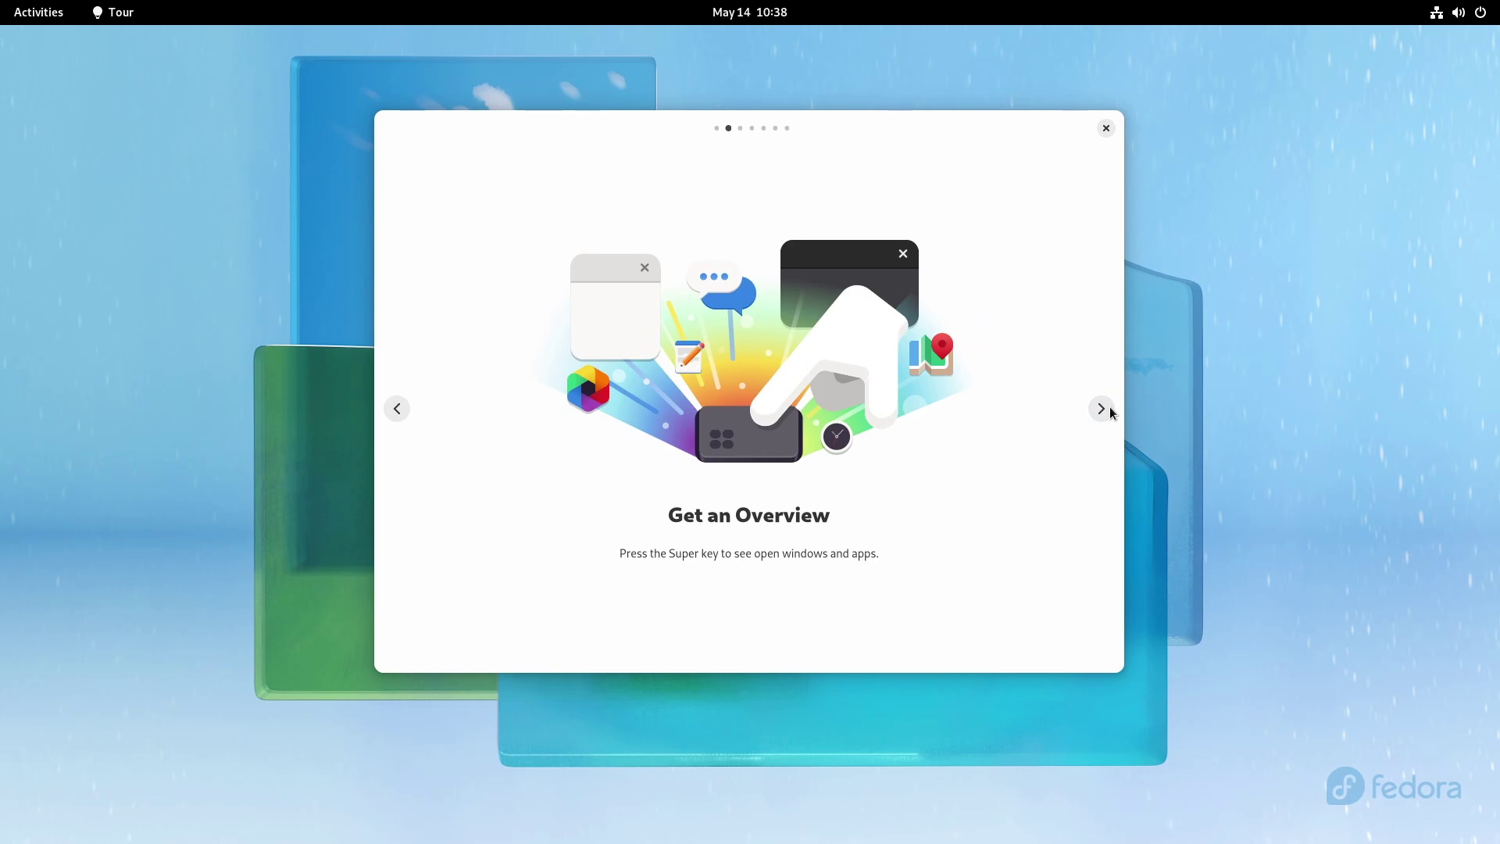
{"action": "key", "text": "super"}
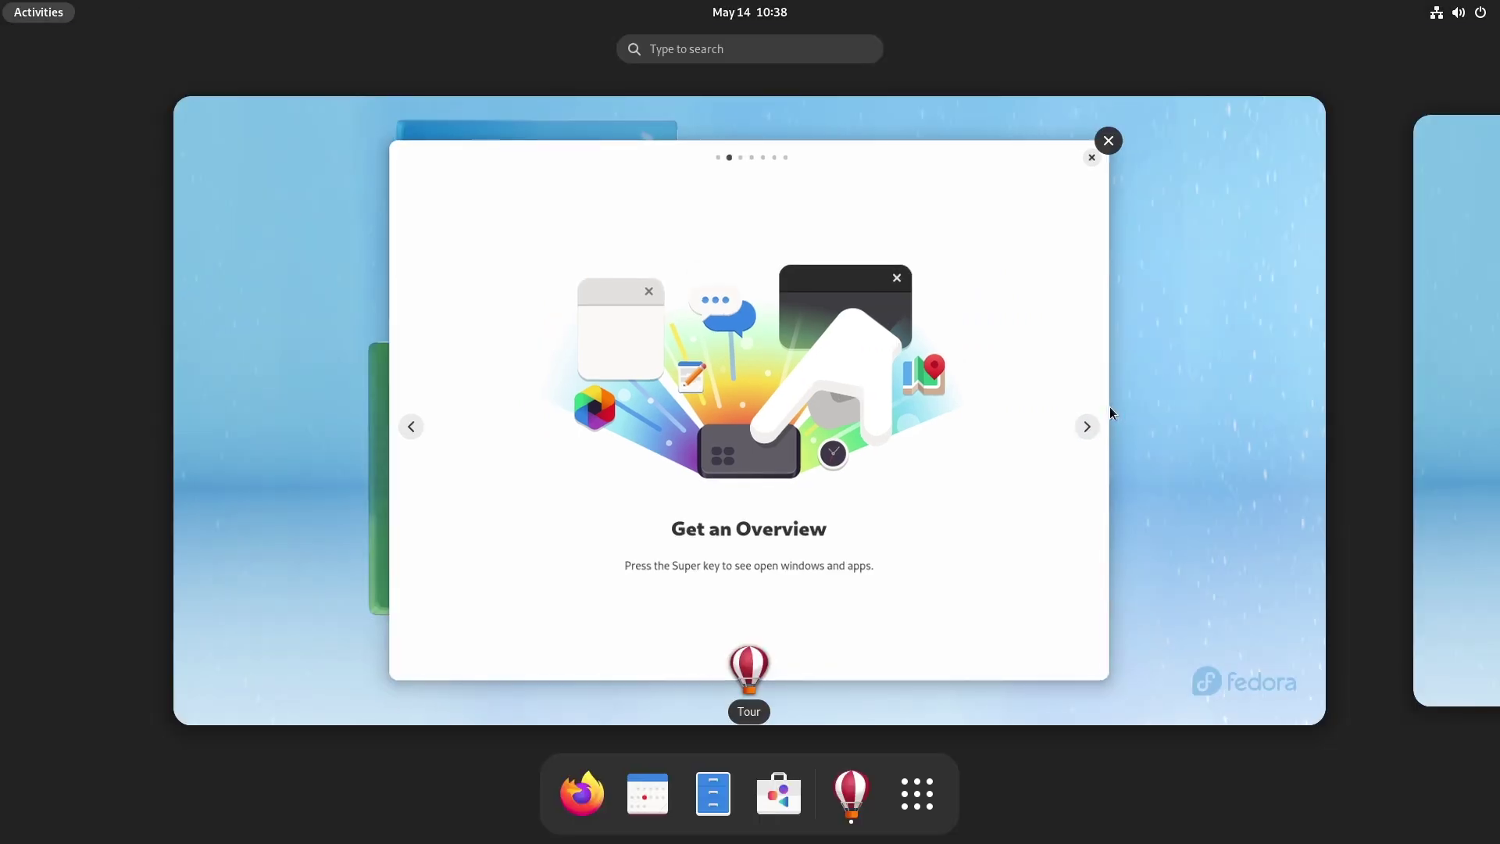
{"action": "key", "text": "super"}
{"action": "left_click", "coordinate": [1102, 408]}
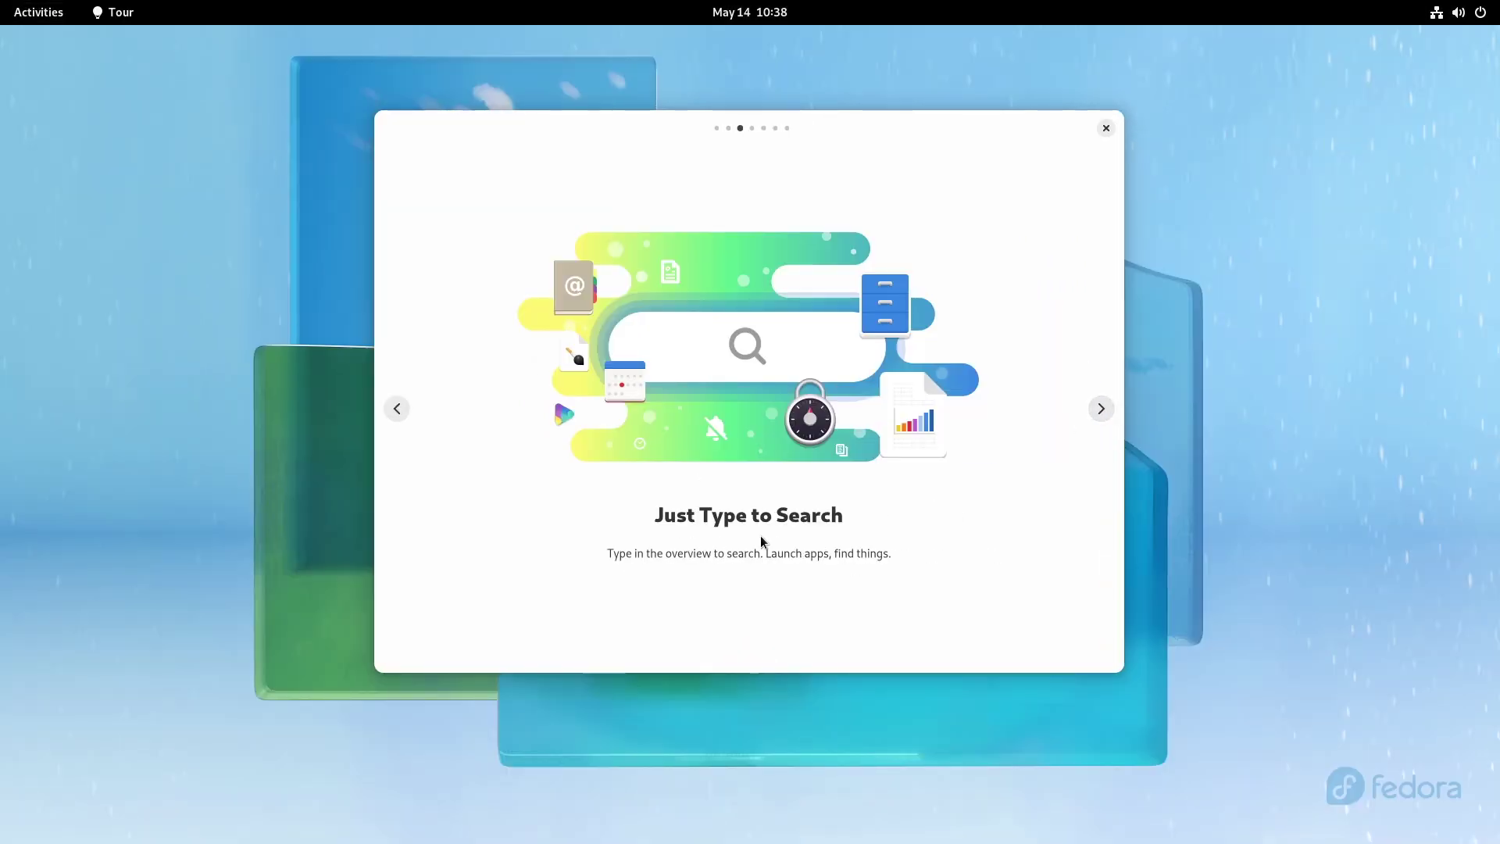
{"action": "key", "text": "super"}
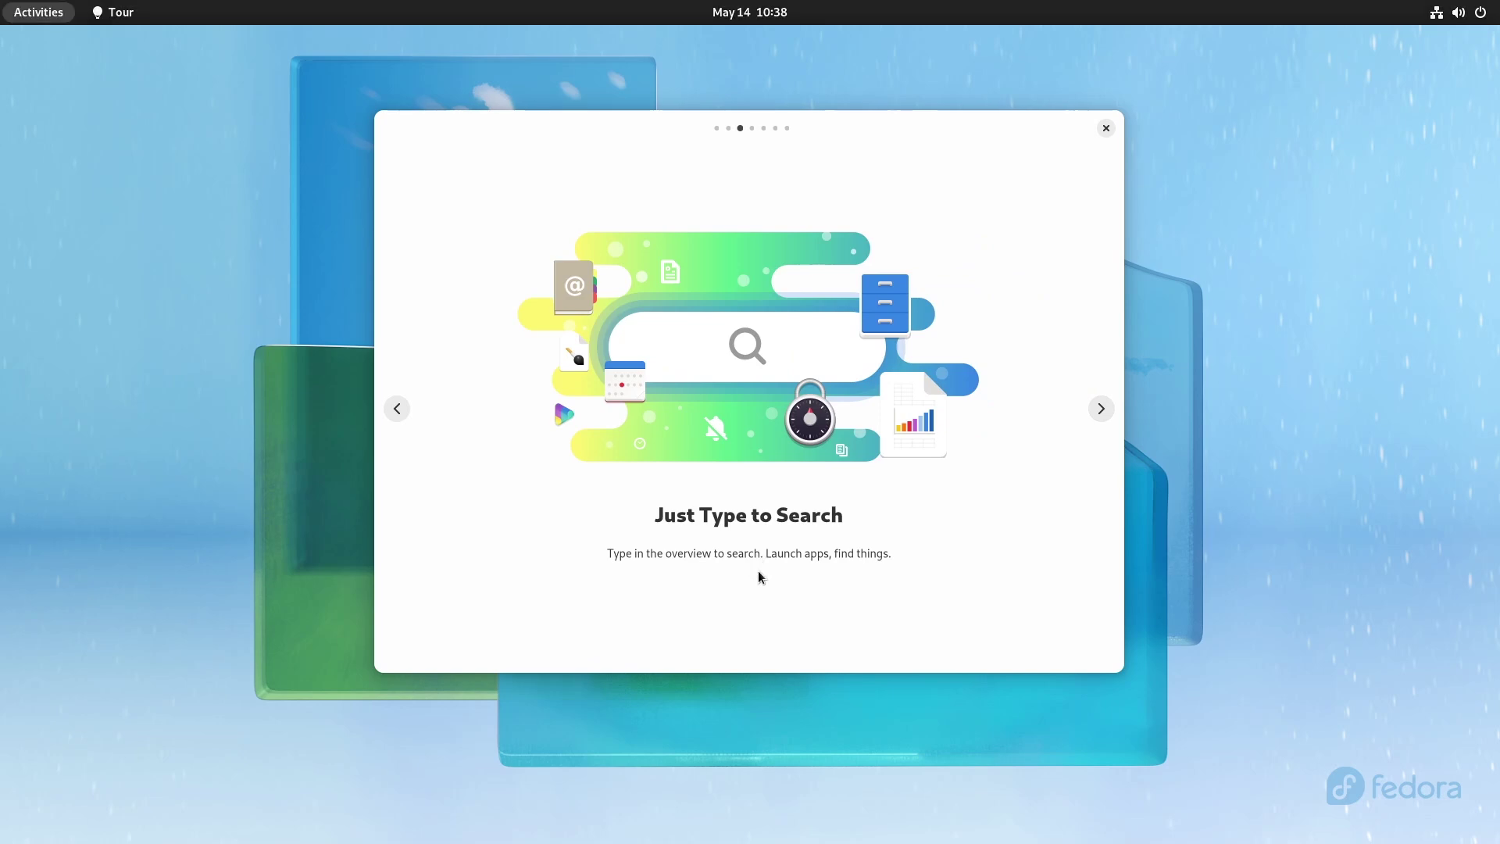
{"action": "type", "text": "tour"}
{"action": "key", "text": "Return"}
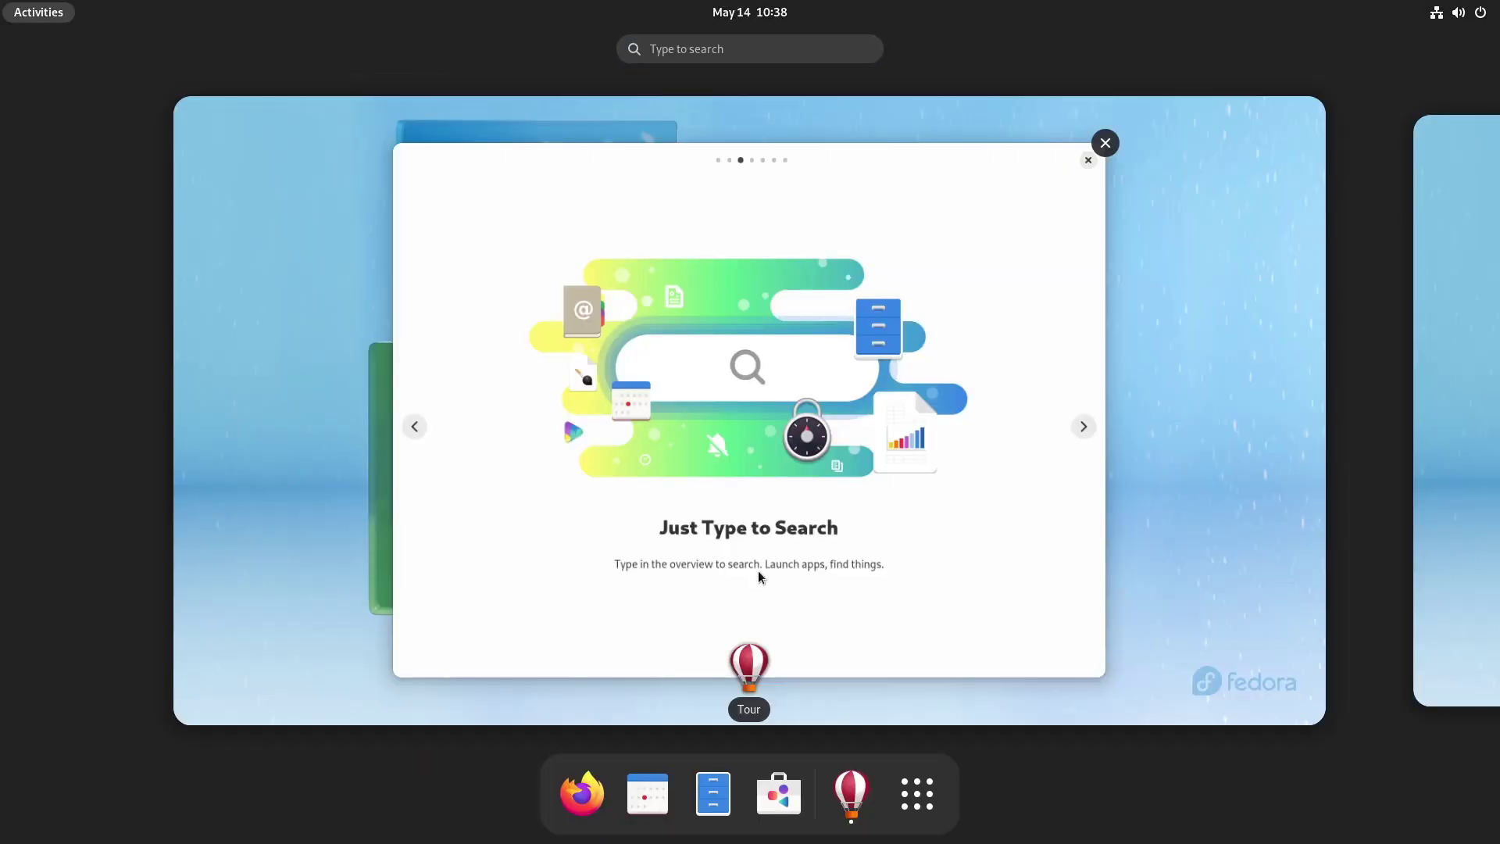
Step: On the workspaces page, switch to the empty next workspace and back to the tour
{"action": "left_click", "coordinate": [1101, 408]}
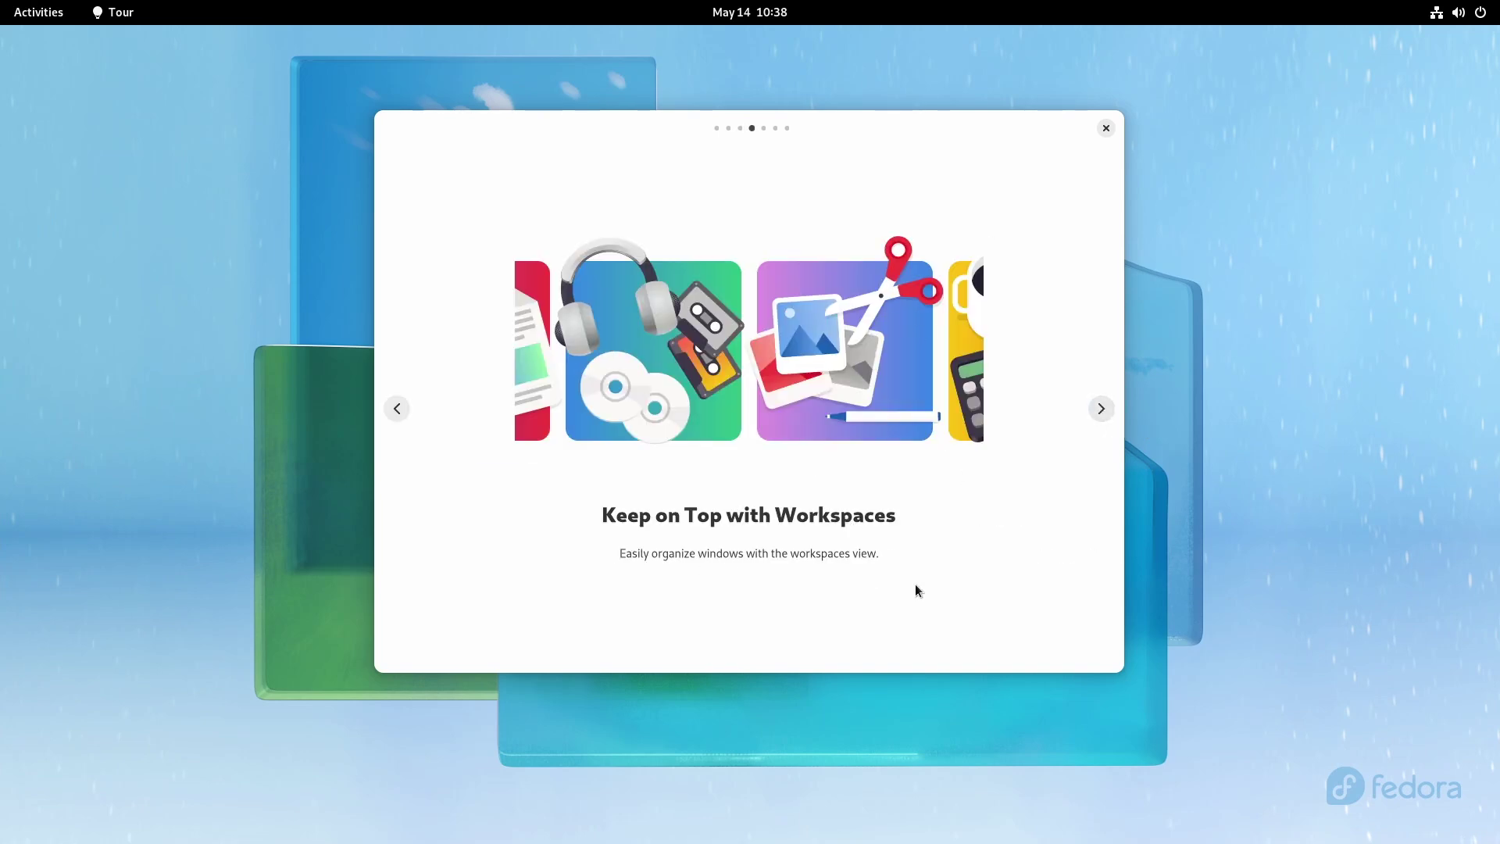
{"action": "key", "text": "super"}
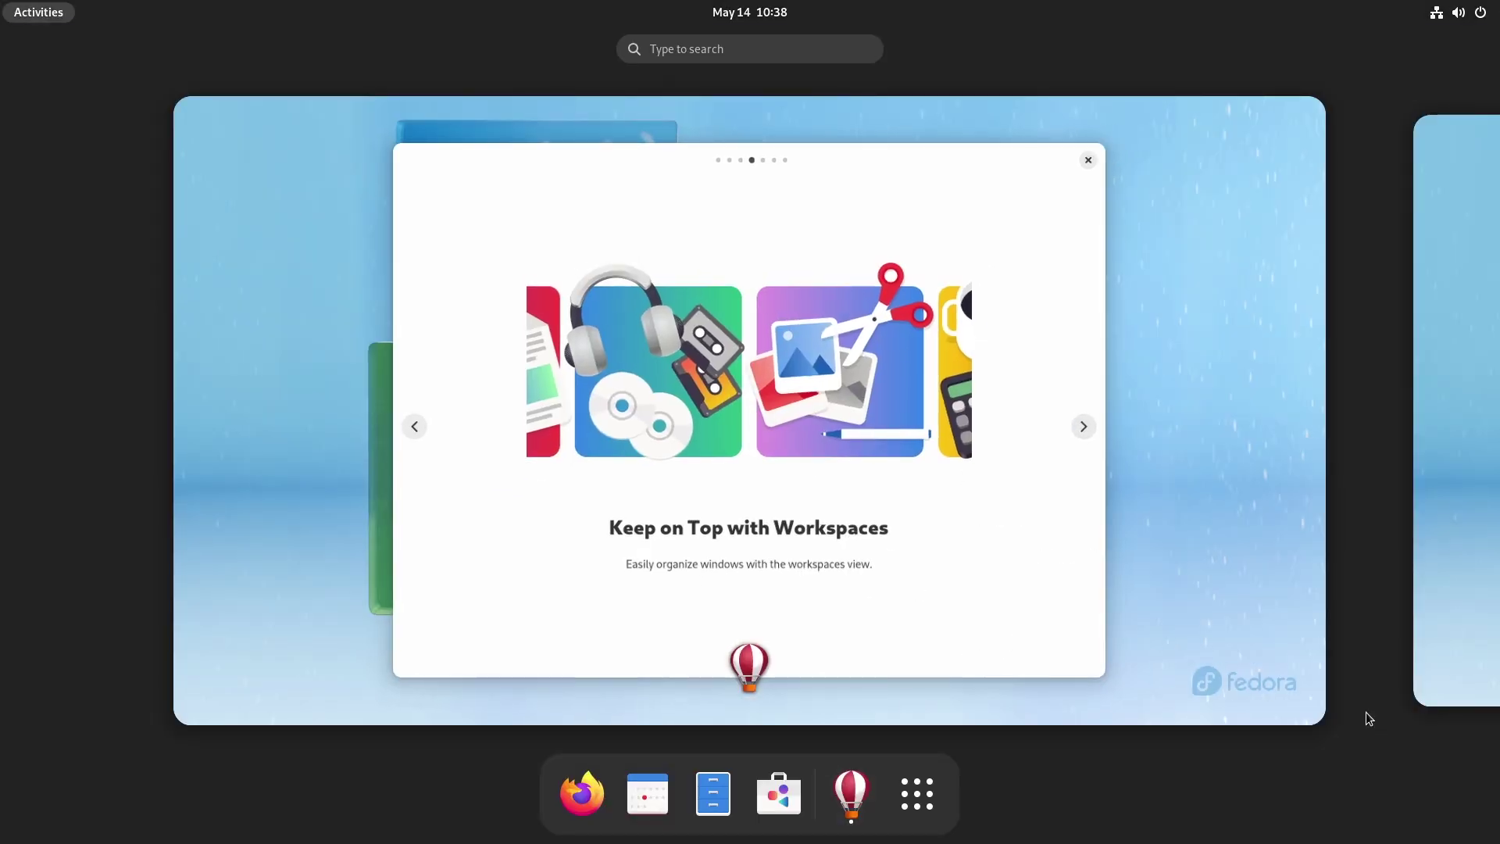
{"action": "left_click", "coordinate": [1473, 536]}
{"action": "left_click", "coordinate": [7, 272]}
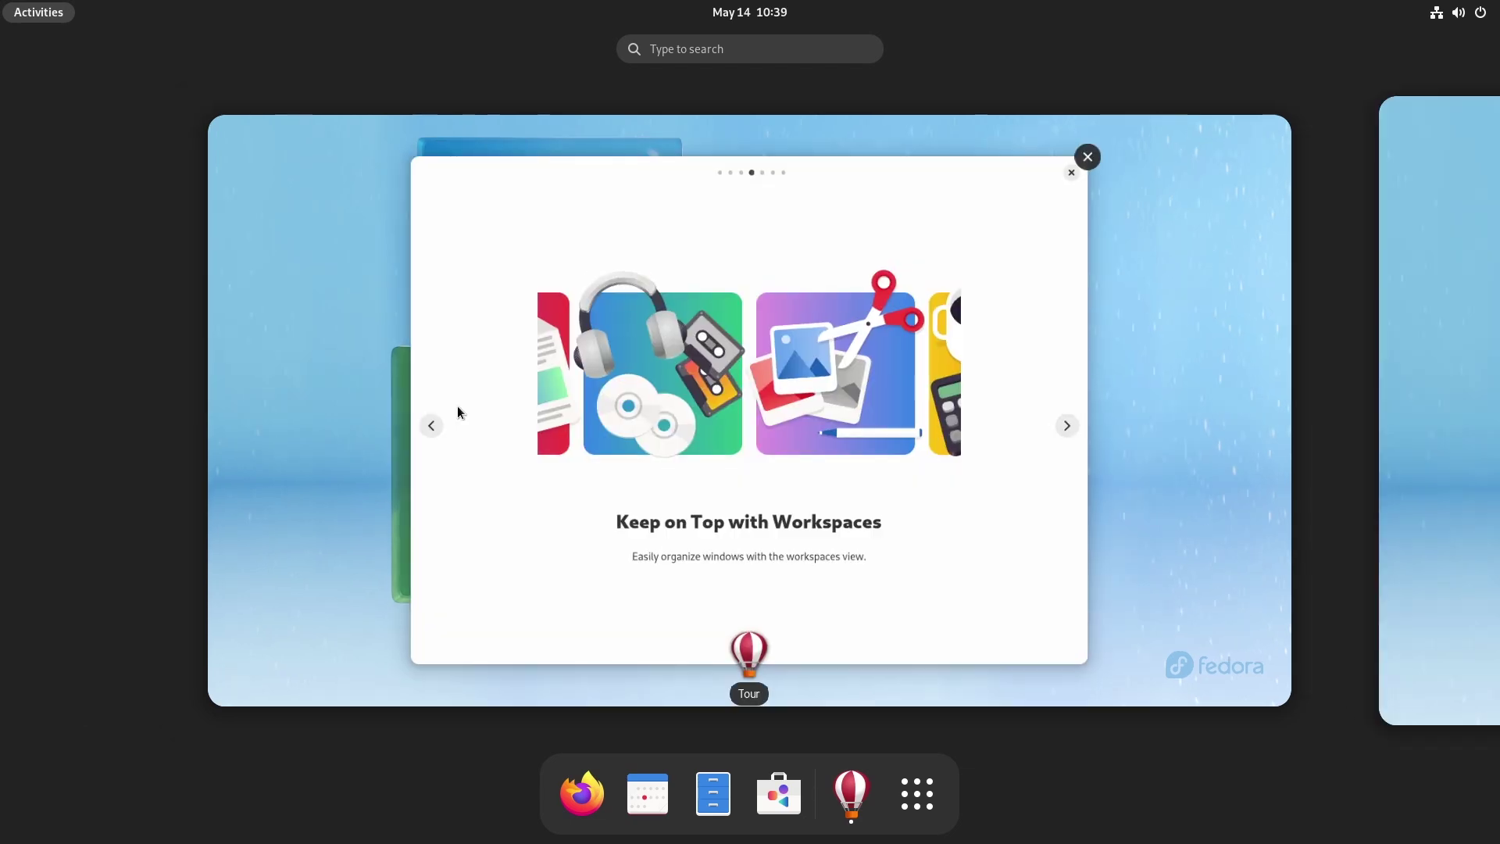
{"action": "left_click", "coordinate": [631, 391]}
Step: Step through the Overview, Workspaces and final pages, then close the tour
{"action": "left_click", "coordinate": [1101, 409]}
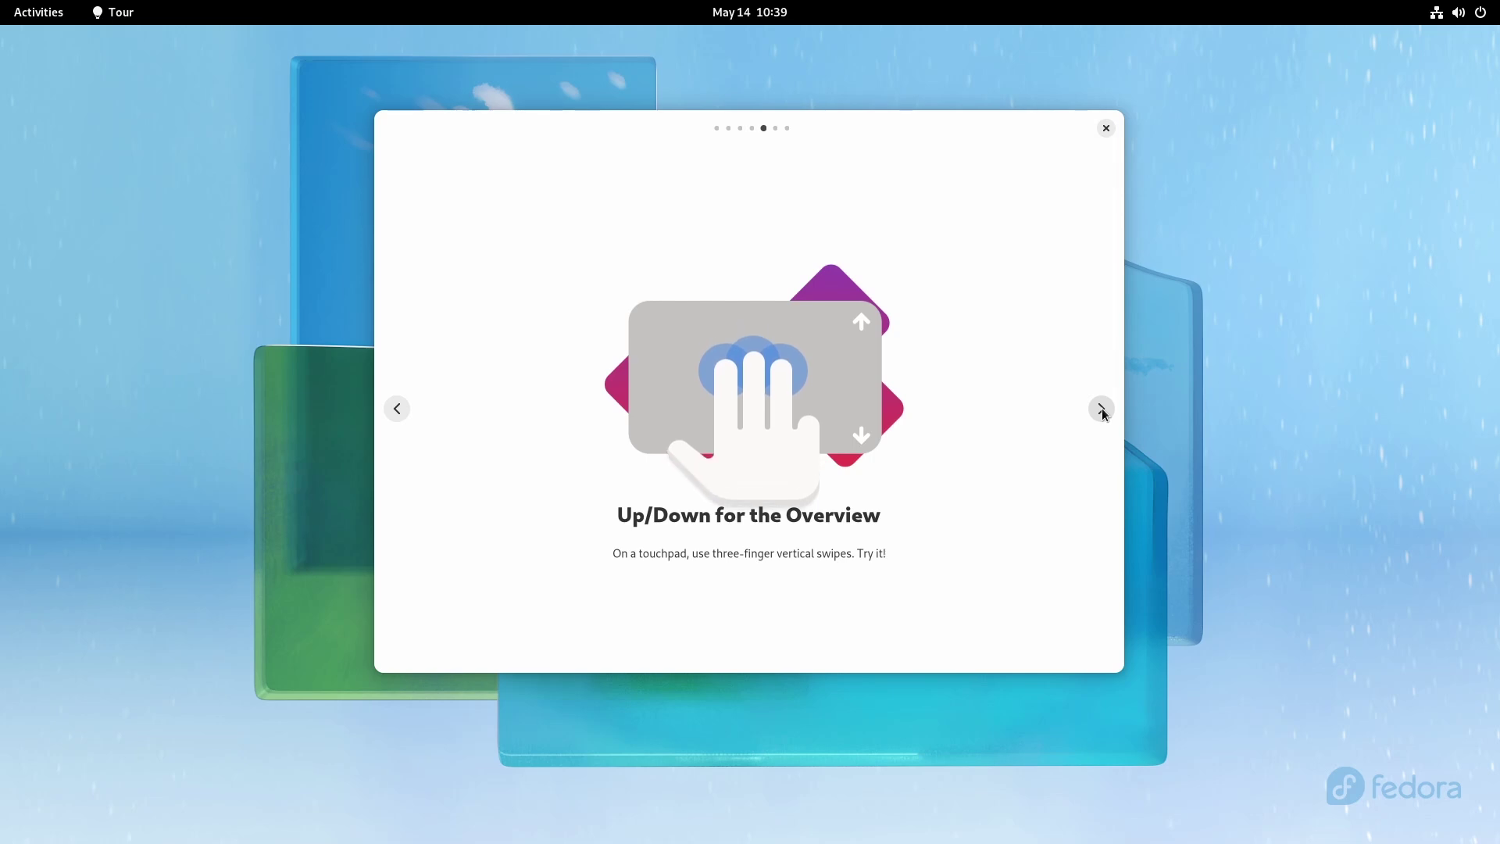
{"action": "left_click", "coordinate": [1101, 408]}
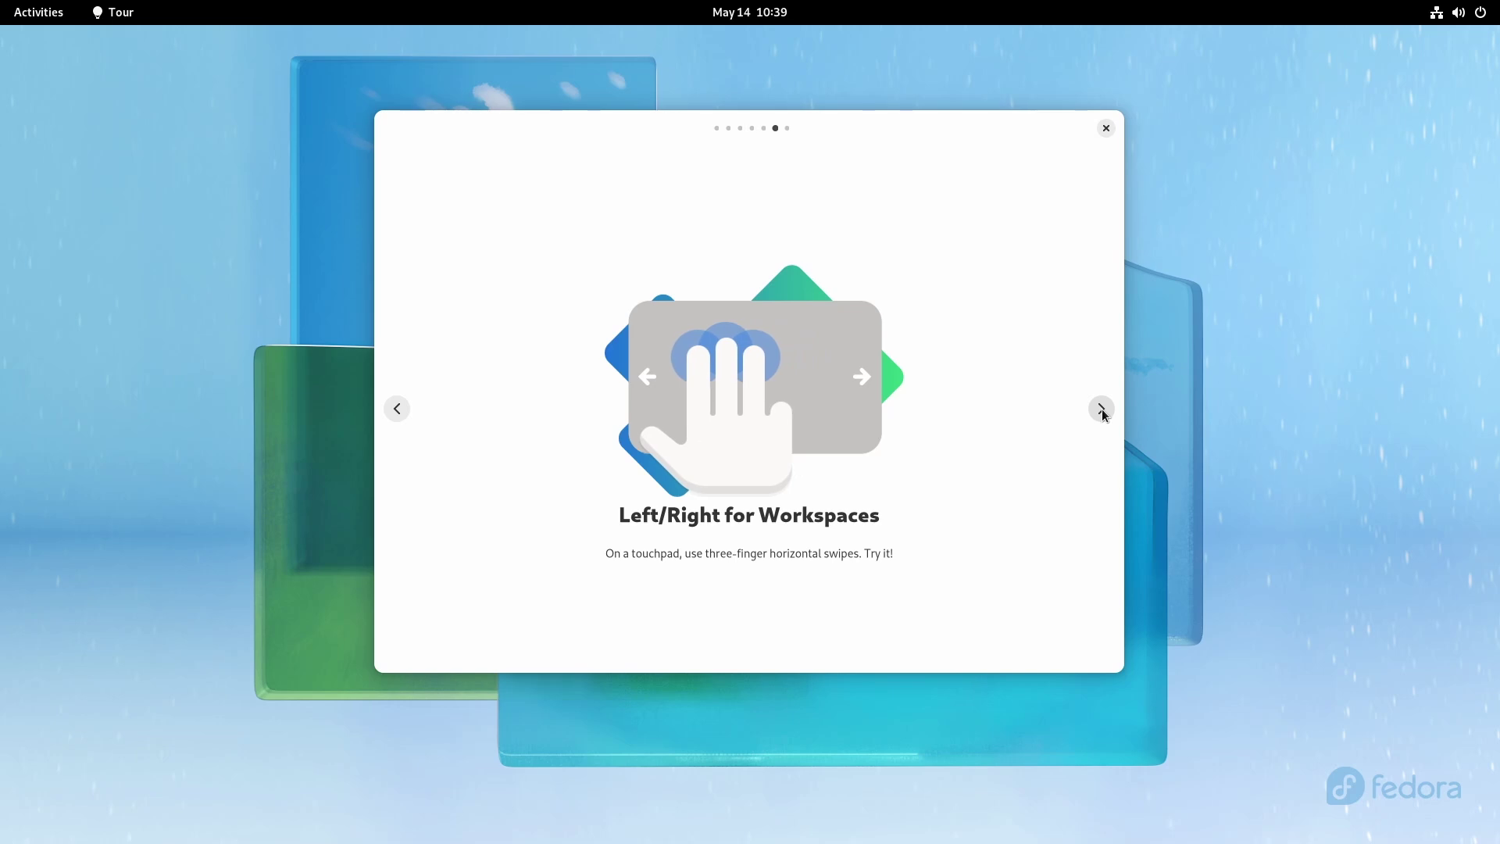
{"action": "left_click", "coordinate": [1102, 409]}
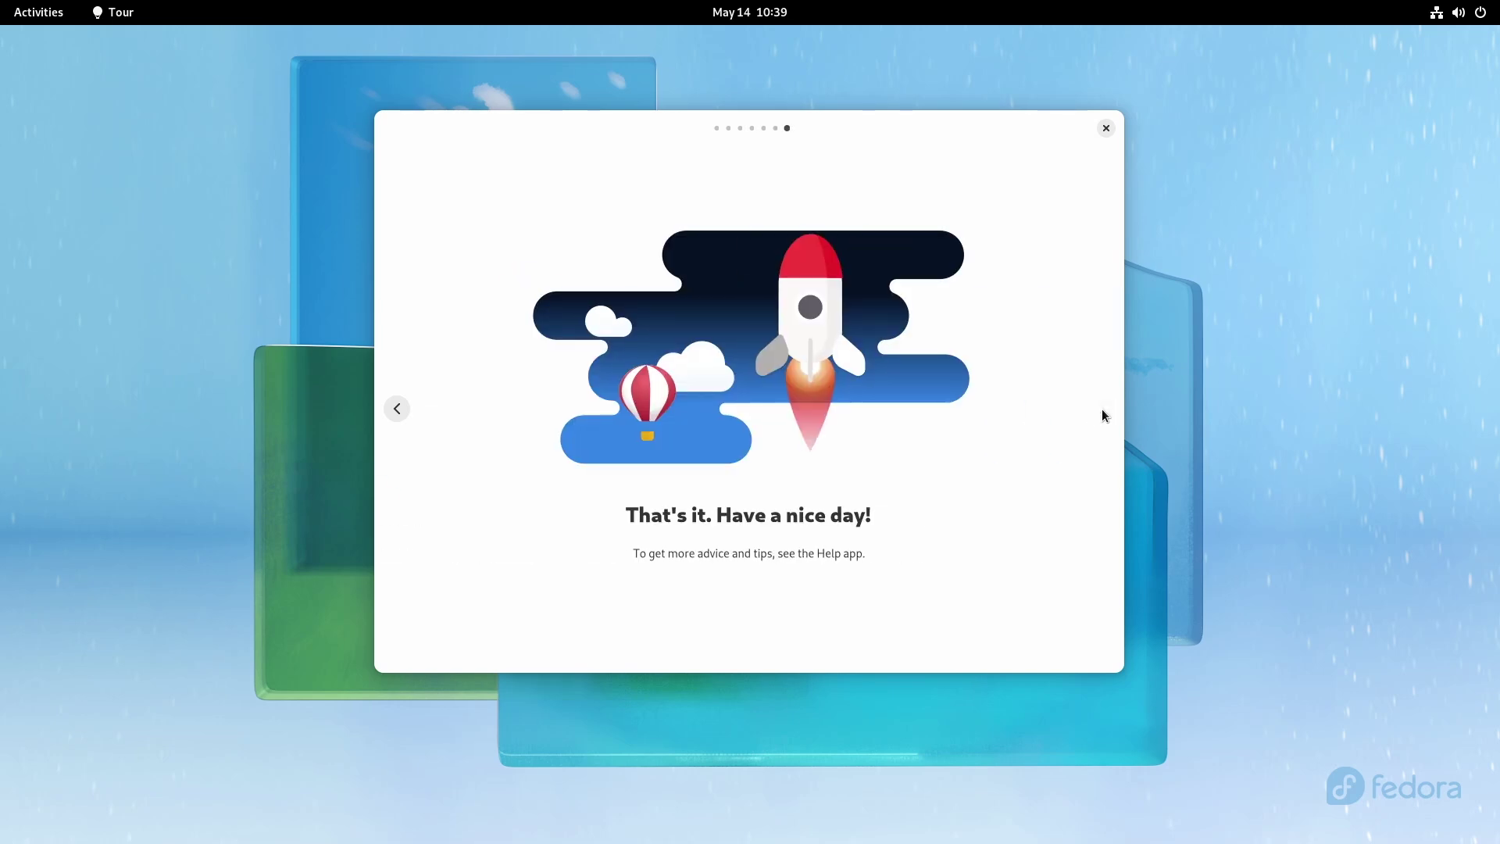
{"action": "left_click", "coordinate": [1106, 129]}
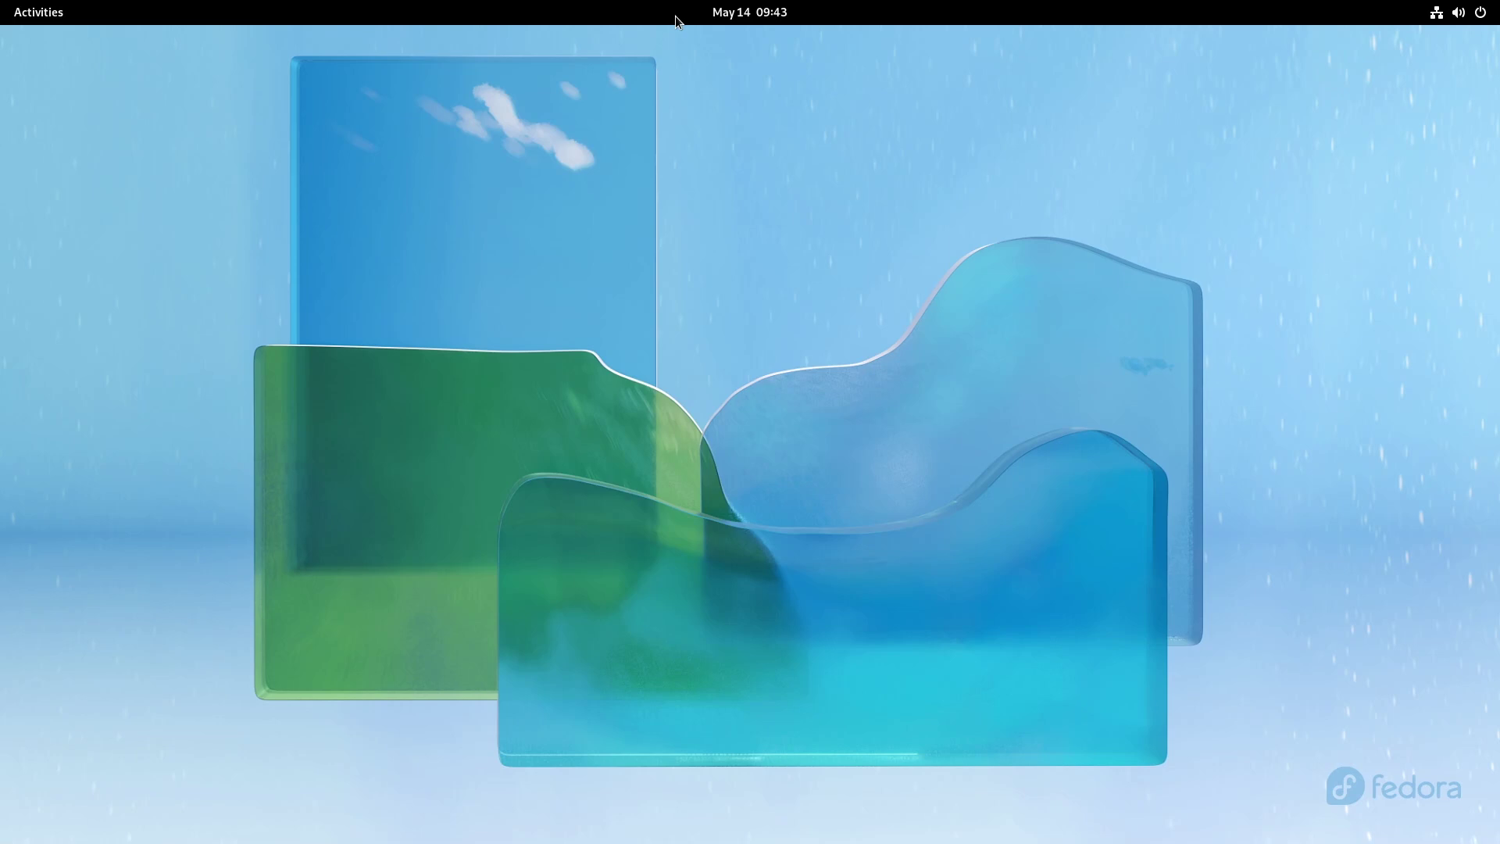
Step: Open the pending software updates from the notification panel and show all applications
{"action": "left_click", "coordinate": [746, 10]}
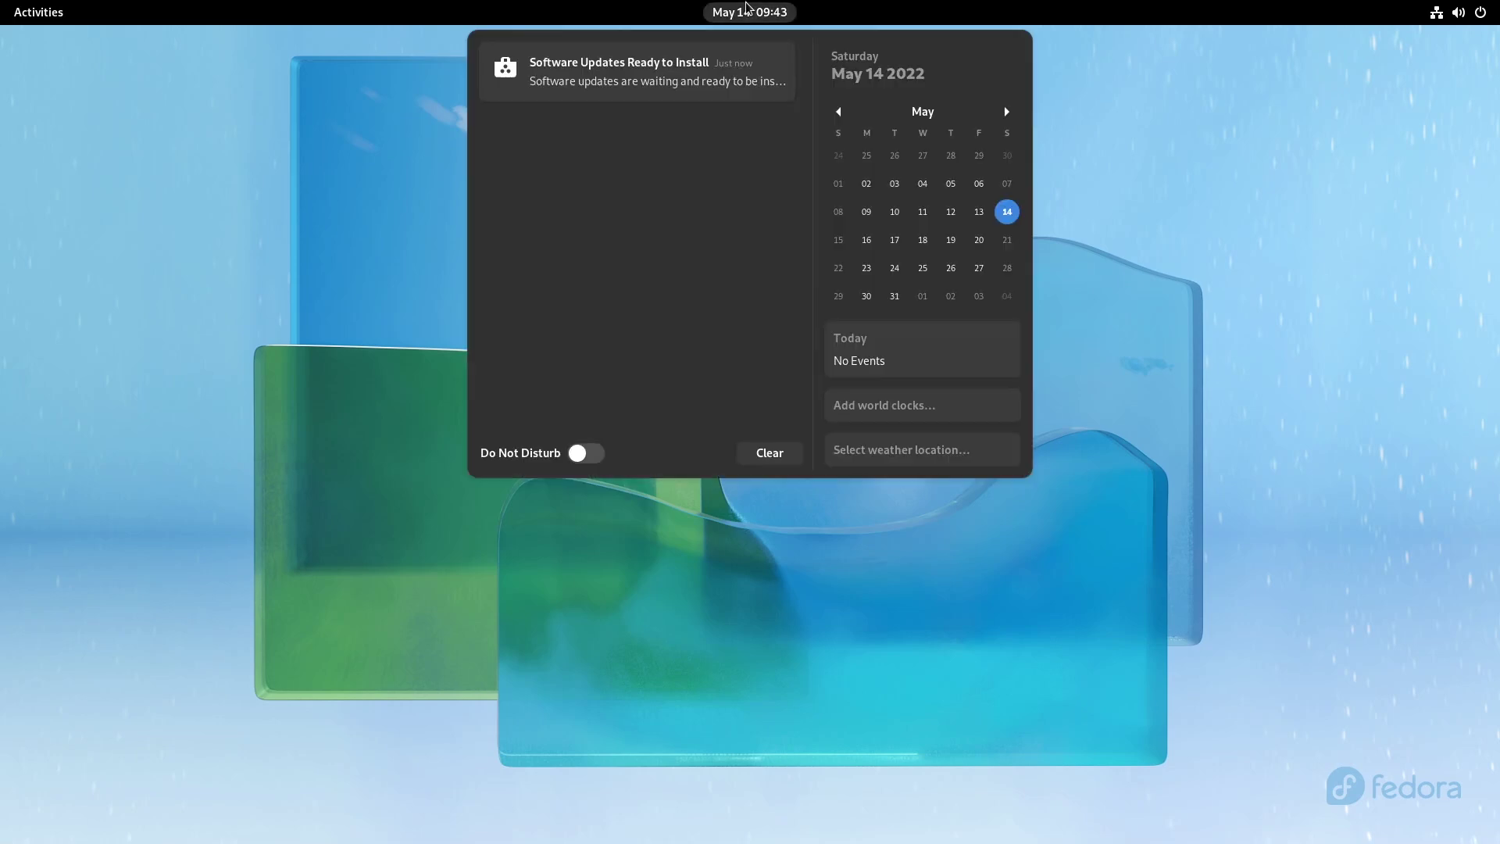
{"action": "left_click", "coordinate": [665, 86]}
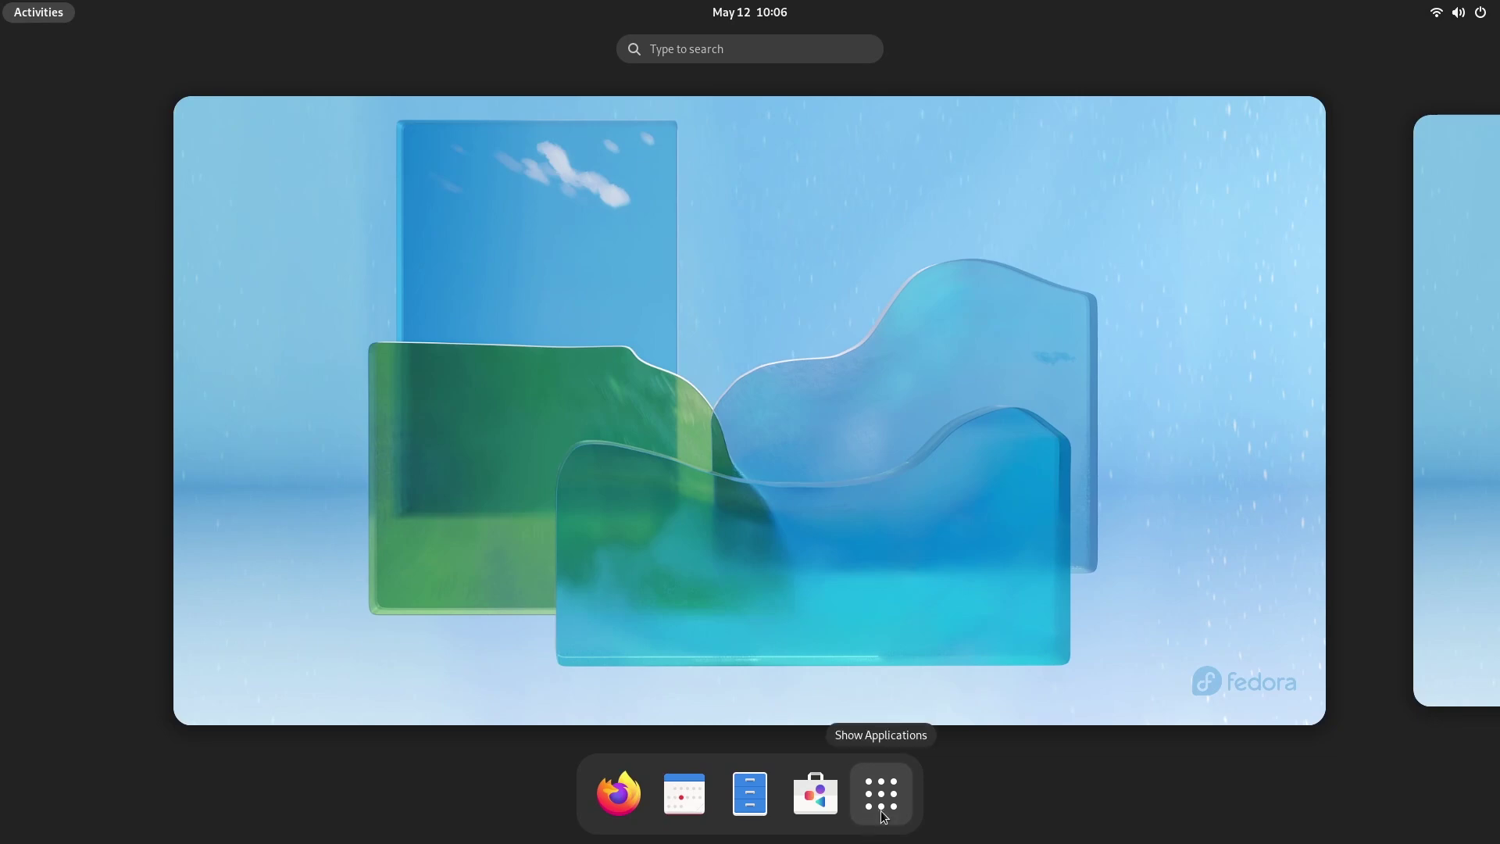
{"action": "left_click", "coordinate": [882, 794]}
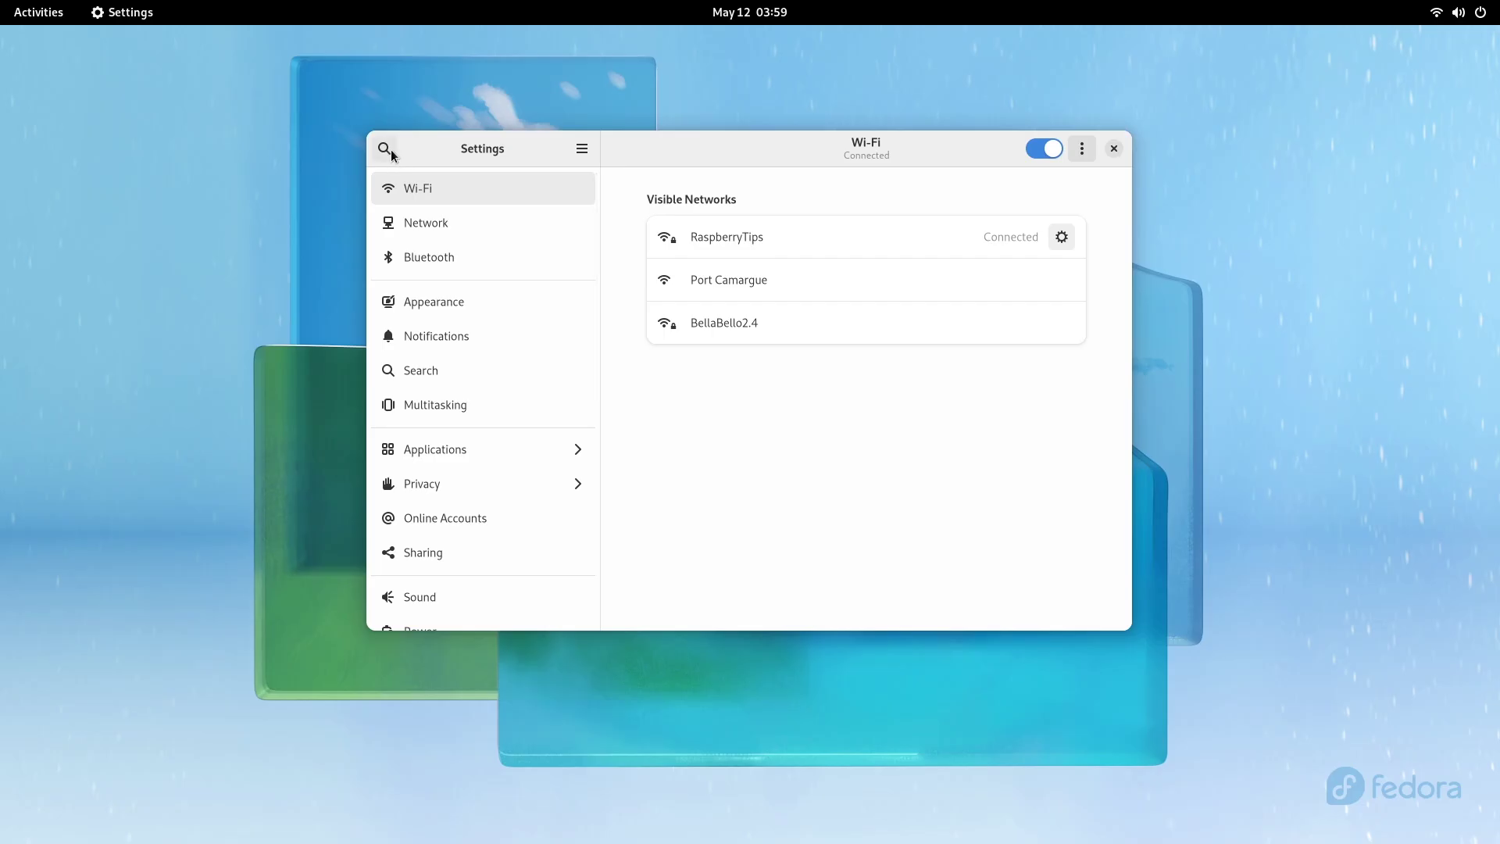
Step: Browse English (United States) layouts in Keyboard settings, then bring up Firefox and choose Dark style
{"action": "left_click", "coordinate": [400, 154]}
{"action": "type", "text": "keyboar"}
{"action": "key", "text": "Return"}
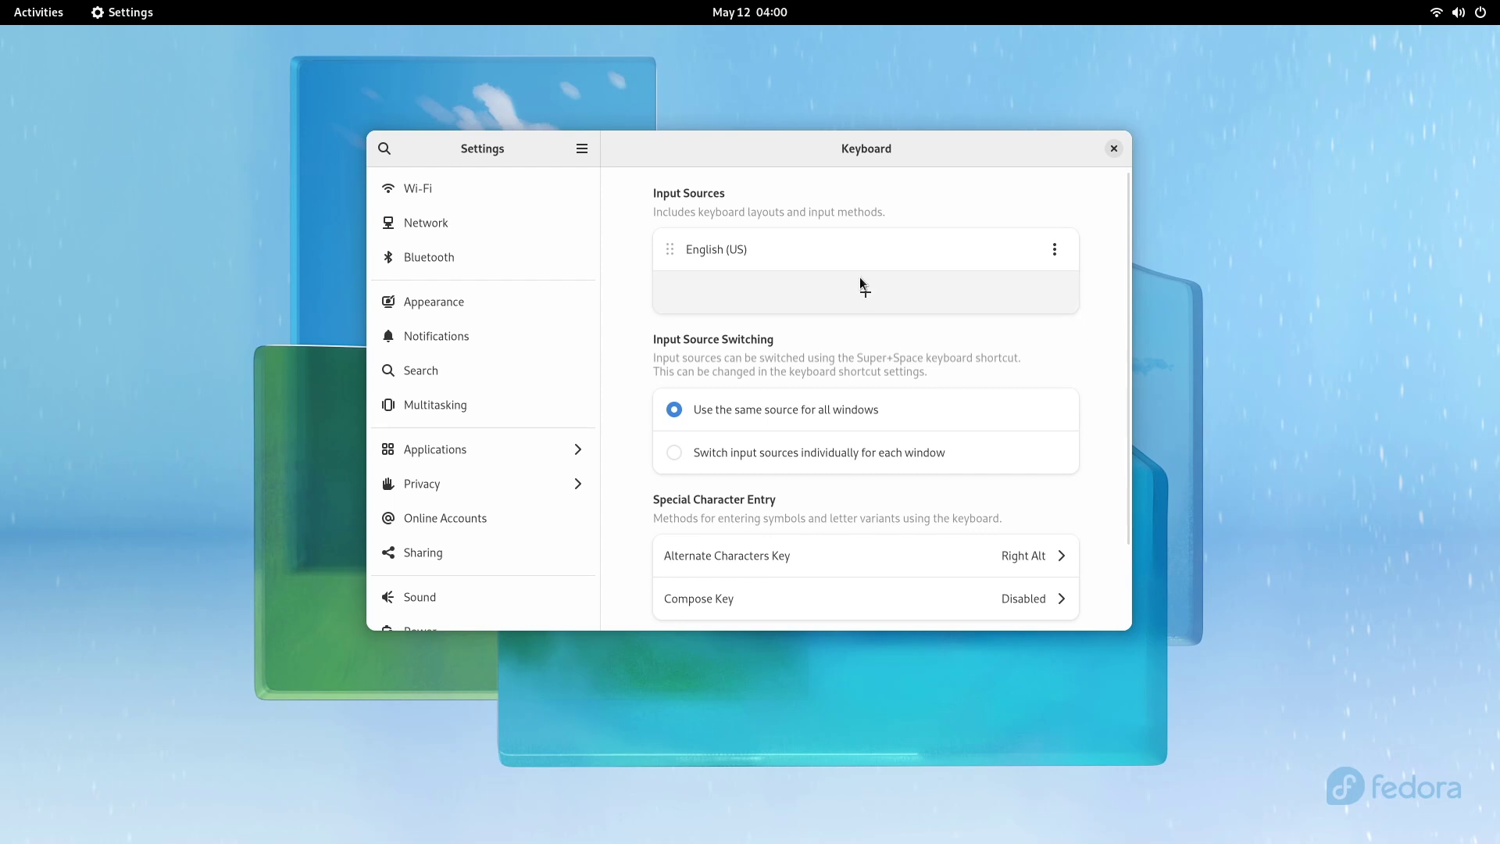
{"action": "left_click", "coordinate": [862, 282]}
{"action": "left_click", "coordinate": [762, 383]}
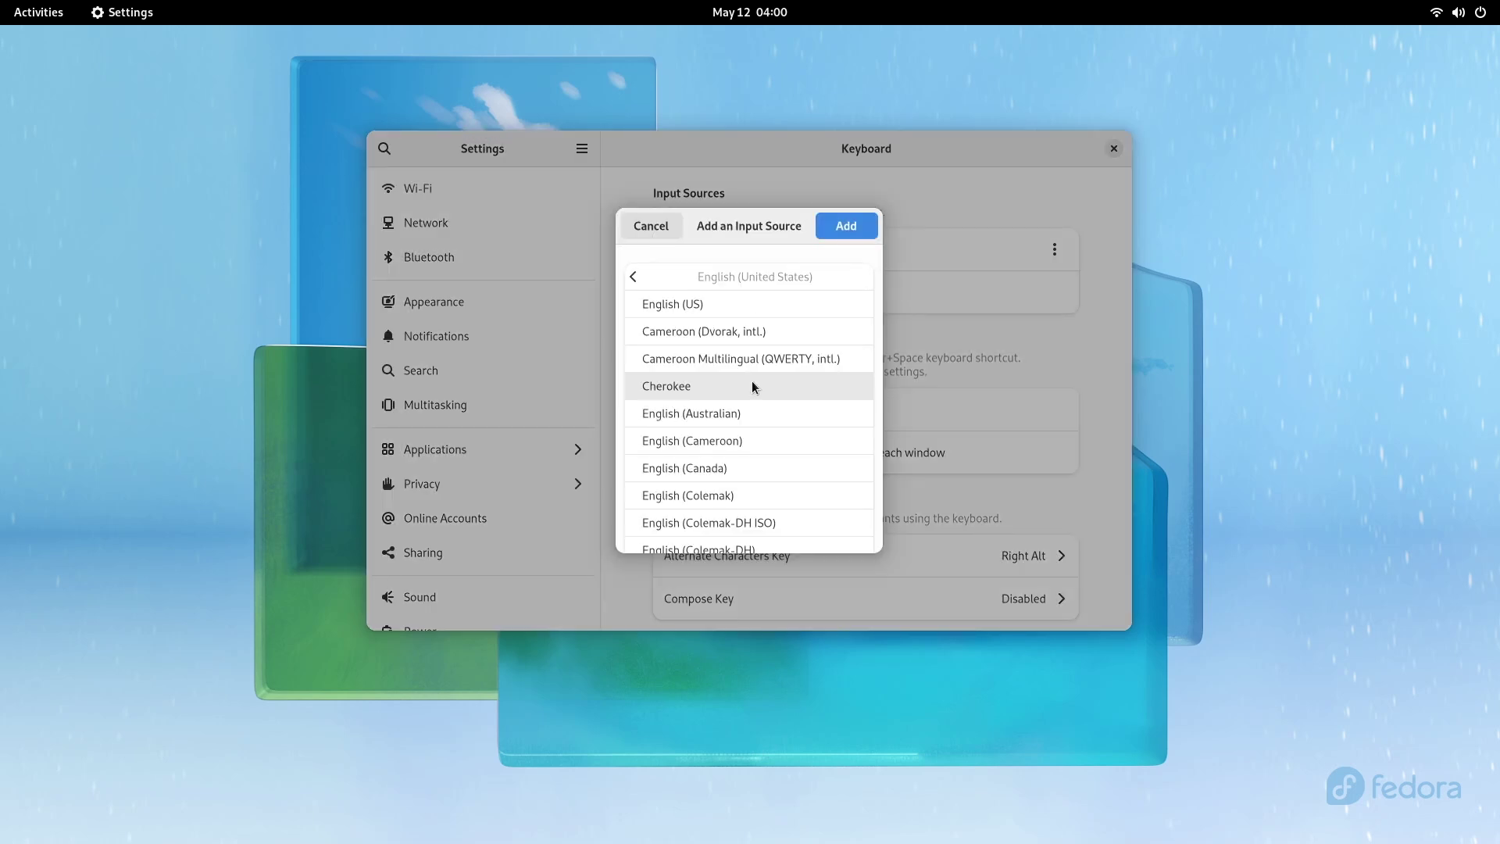
{"action": "left_click", "coordinate": [633, 278]}
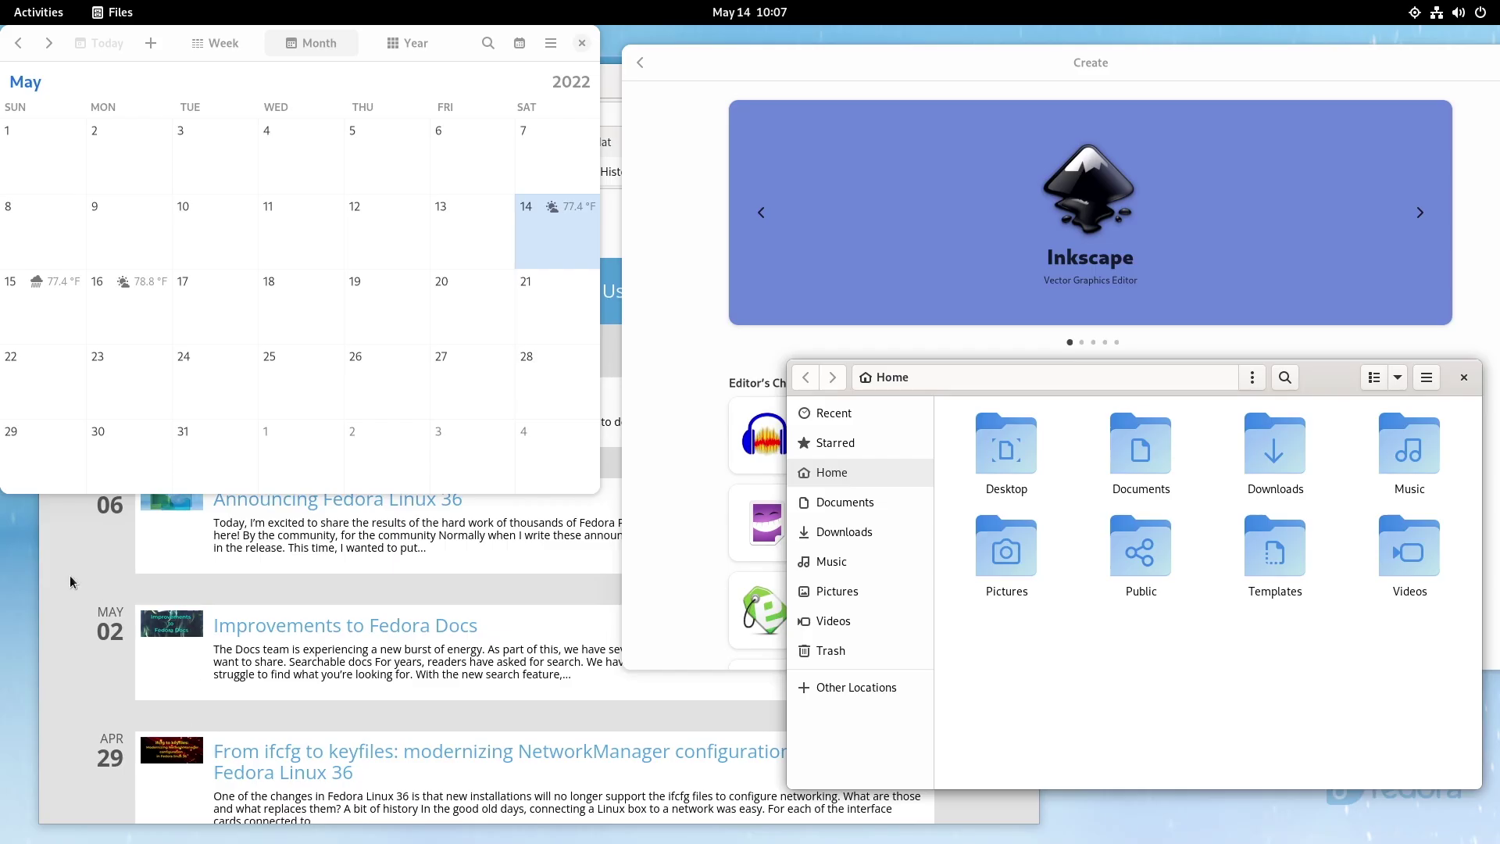
{"action": "left_click", "coordinate": [72, 575]}
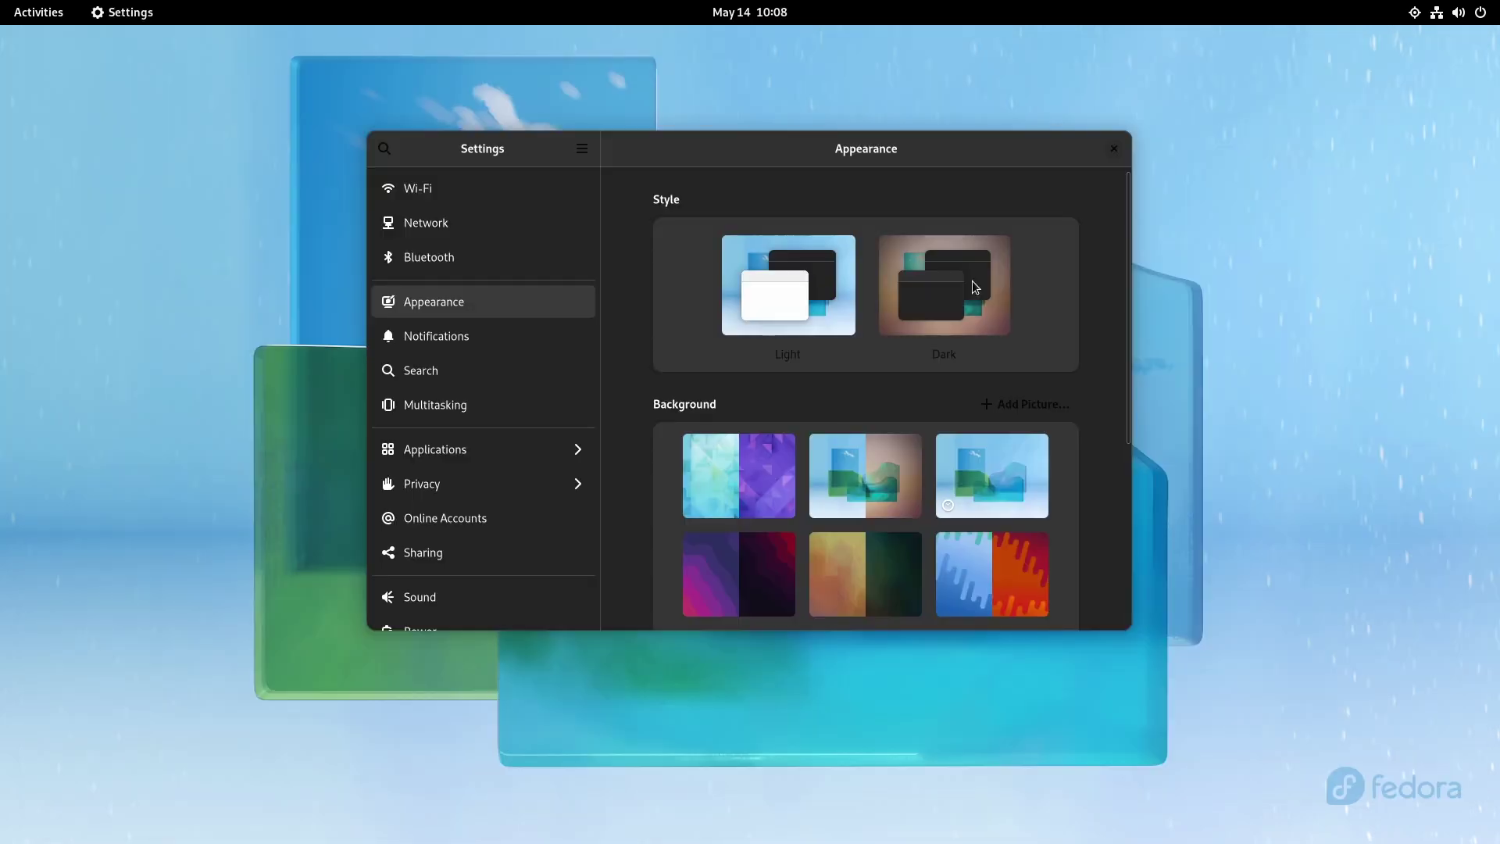
{"action": "left_click", "coordinate": [975, 288]}
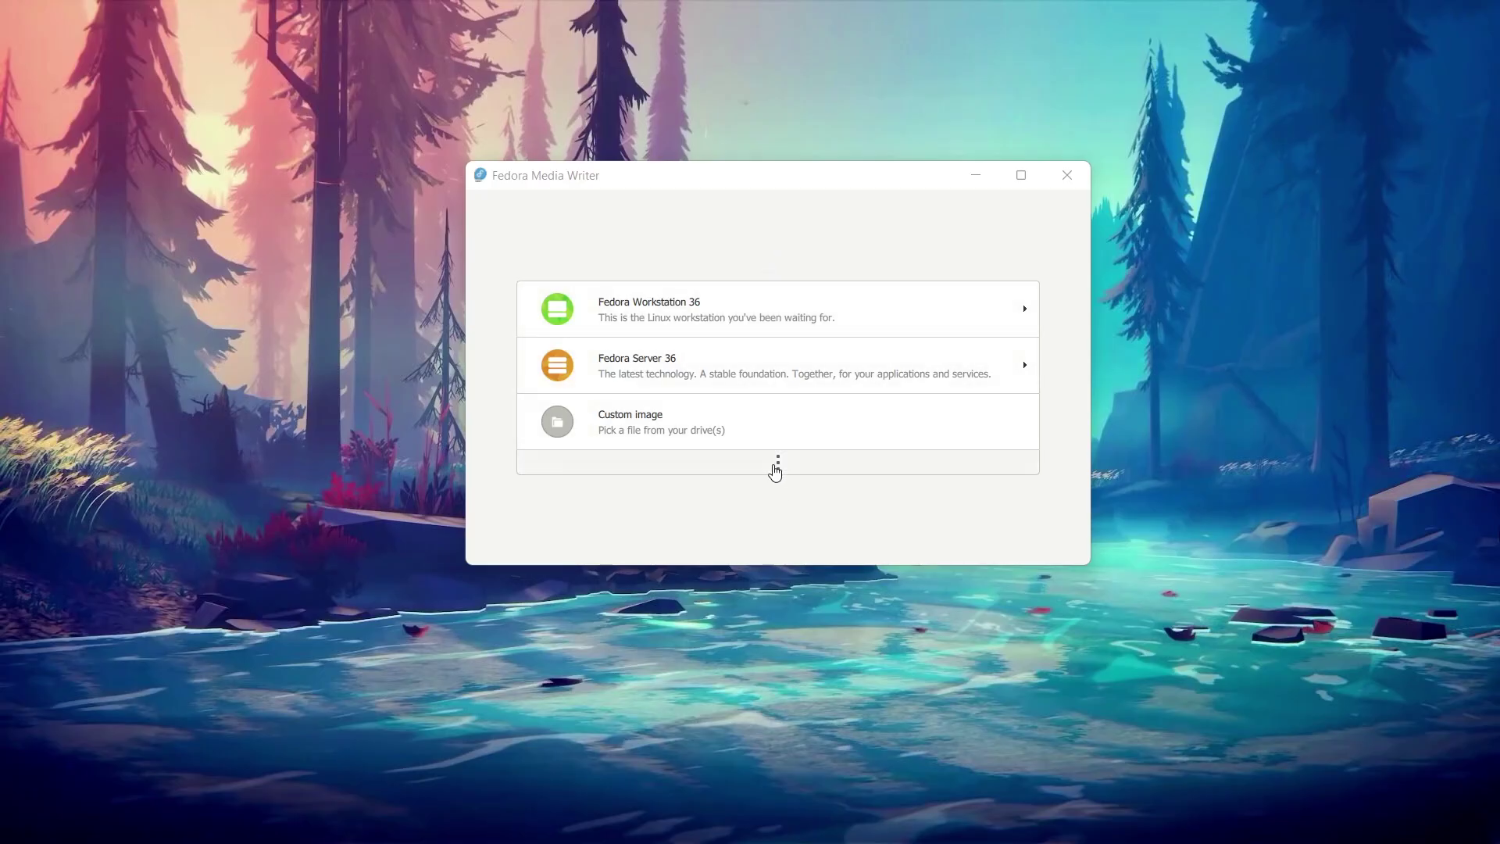
Step: Show all images, filter by ARM v7, and open the Fedora Xfce Desktop 36 details
{"action": "left_click", "coordinate": [777, 462]}
{"action": "left_click", "coordinate": [1010, 215]}
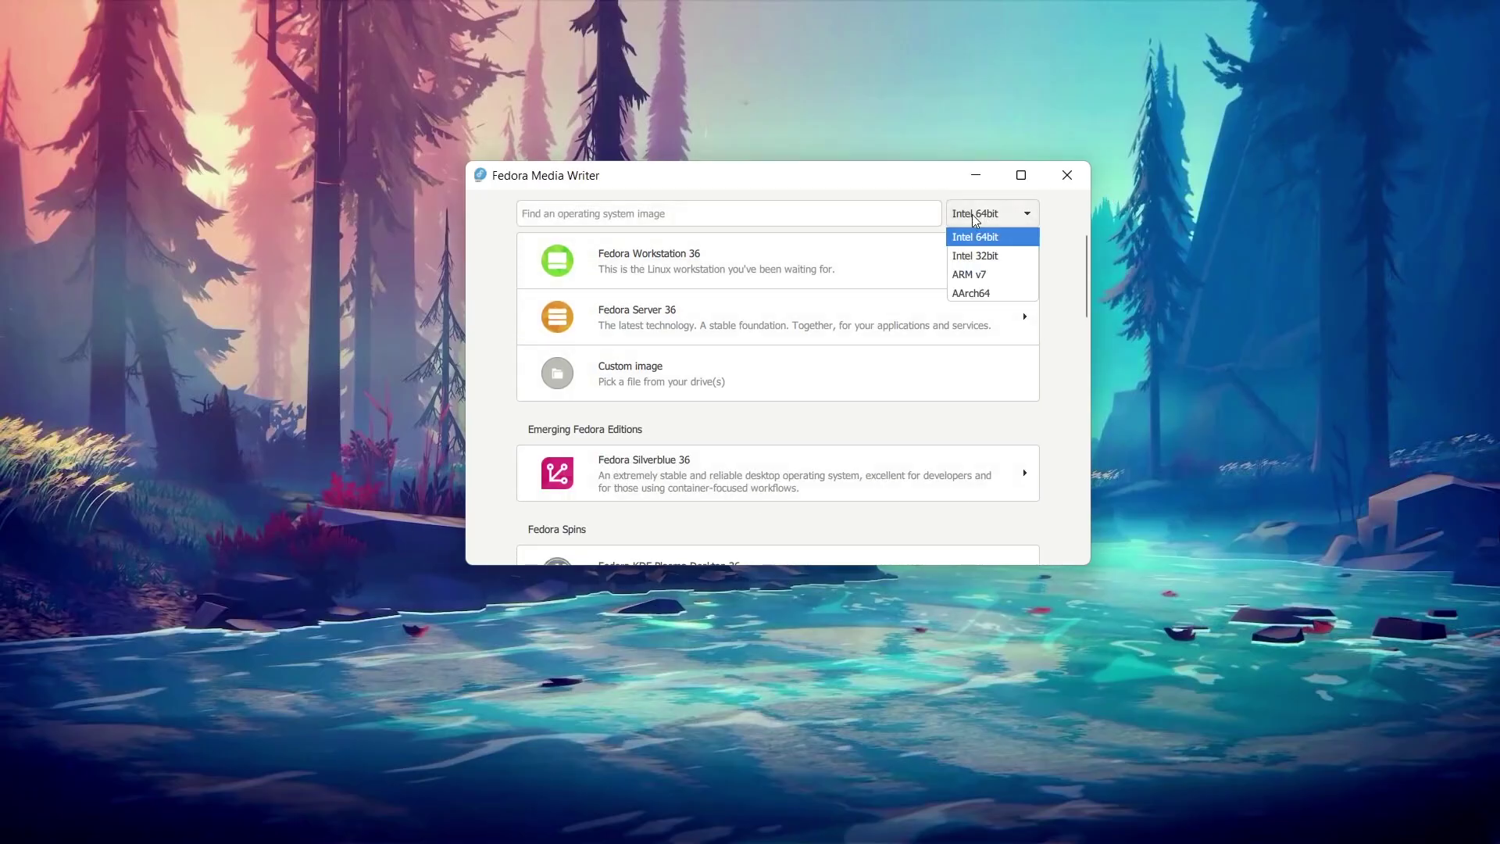
{"action": "left_click", "coordinate": [983, 276]}
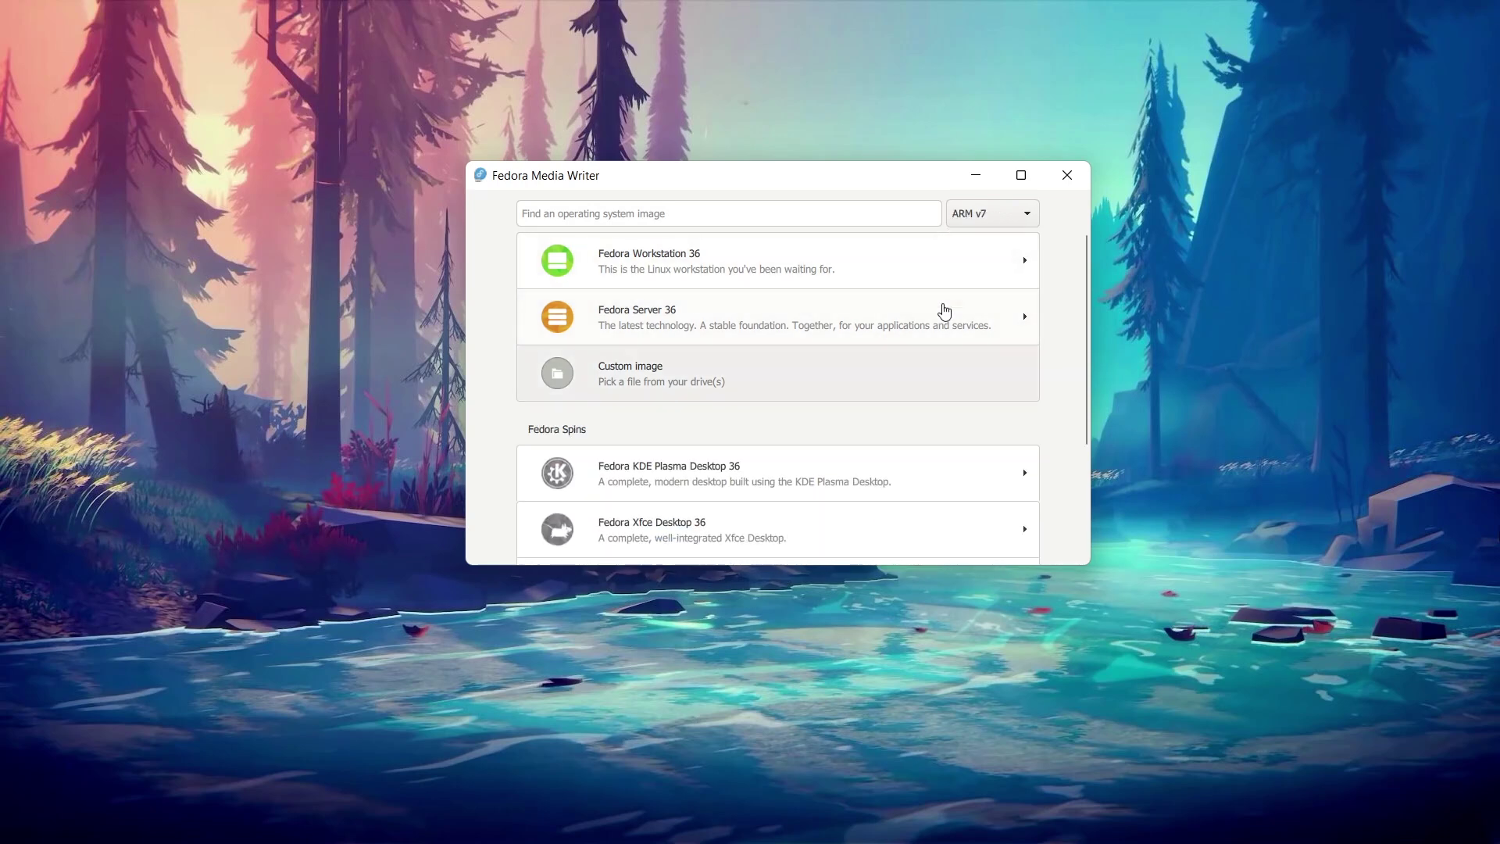
{"action": "scroll", "coordinate": [688, 418], "scroll_direction": "down", "scroll_amount": 3}
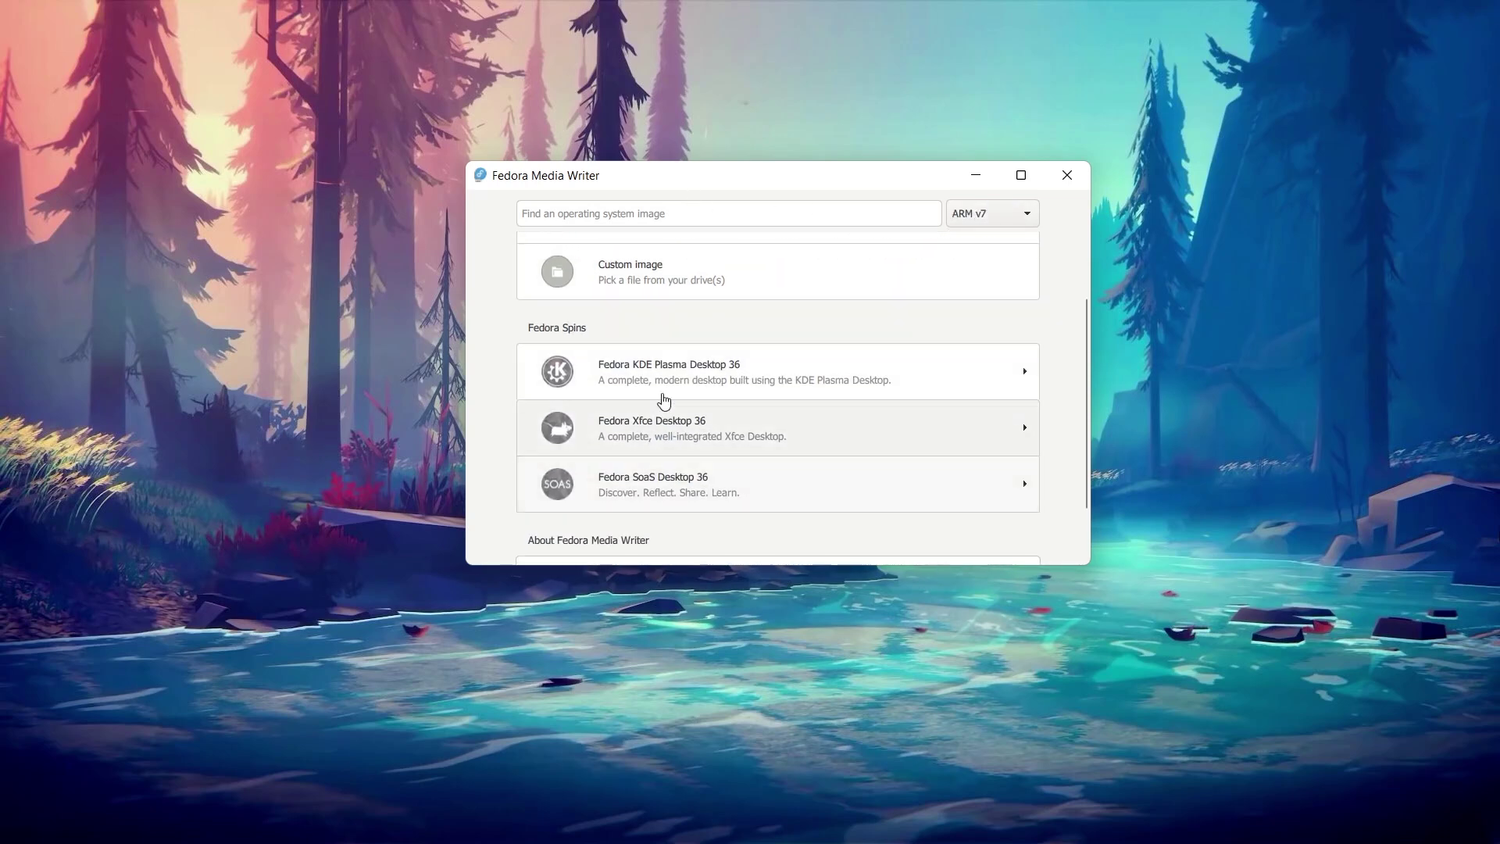
{"action": "left_click", "coordinate": [664, 428]}
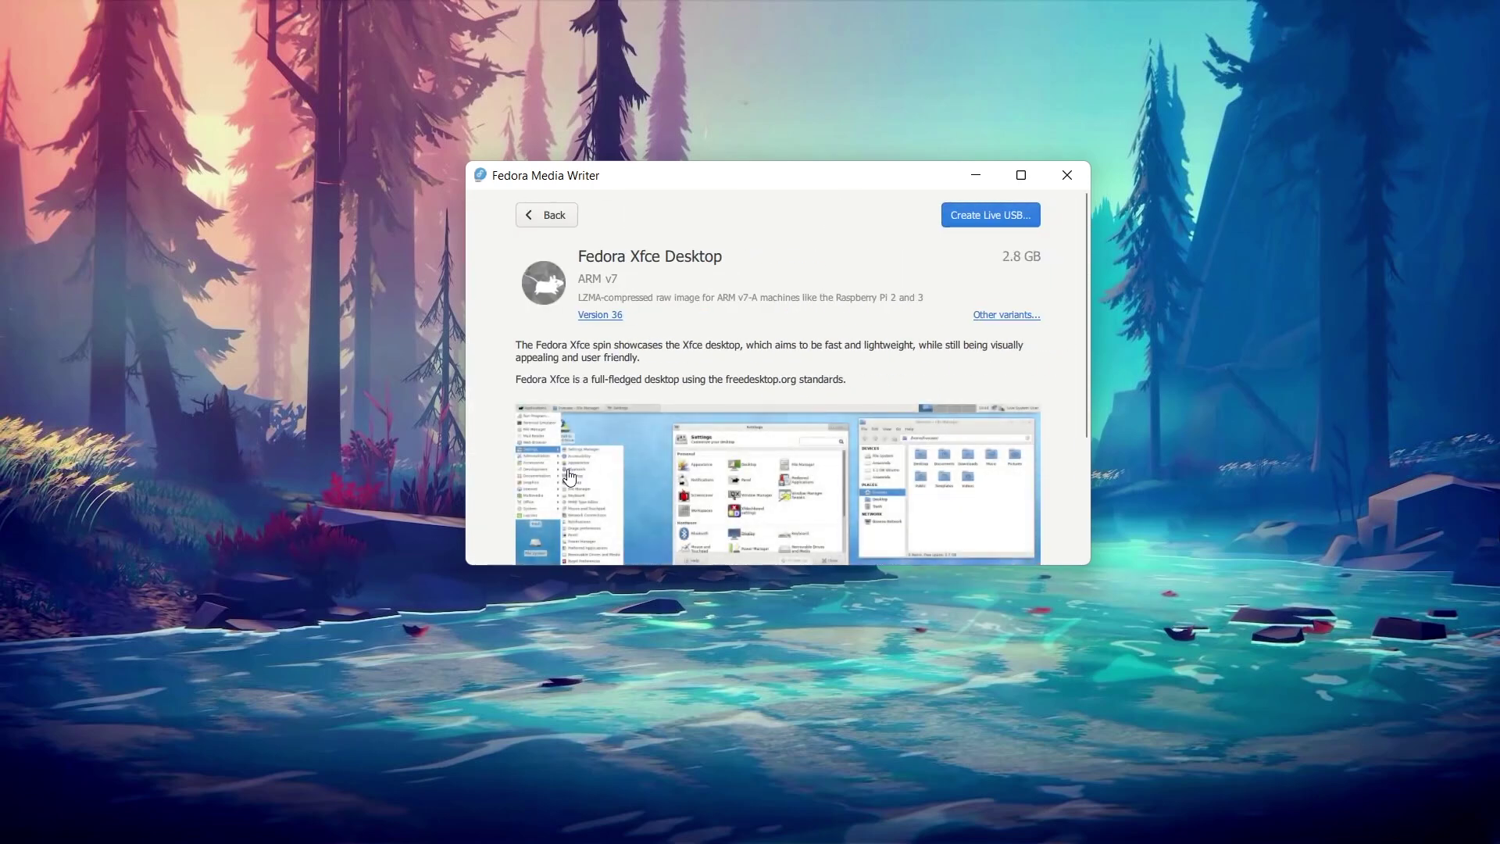
{"action": "scroll", "coordinate": [671, 352], "scroll_direction": "down", "scroll_amount": 2}
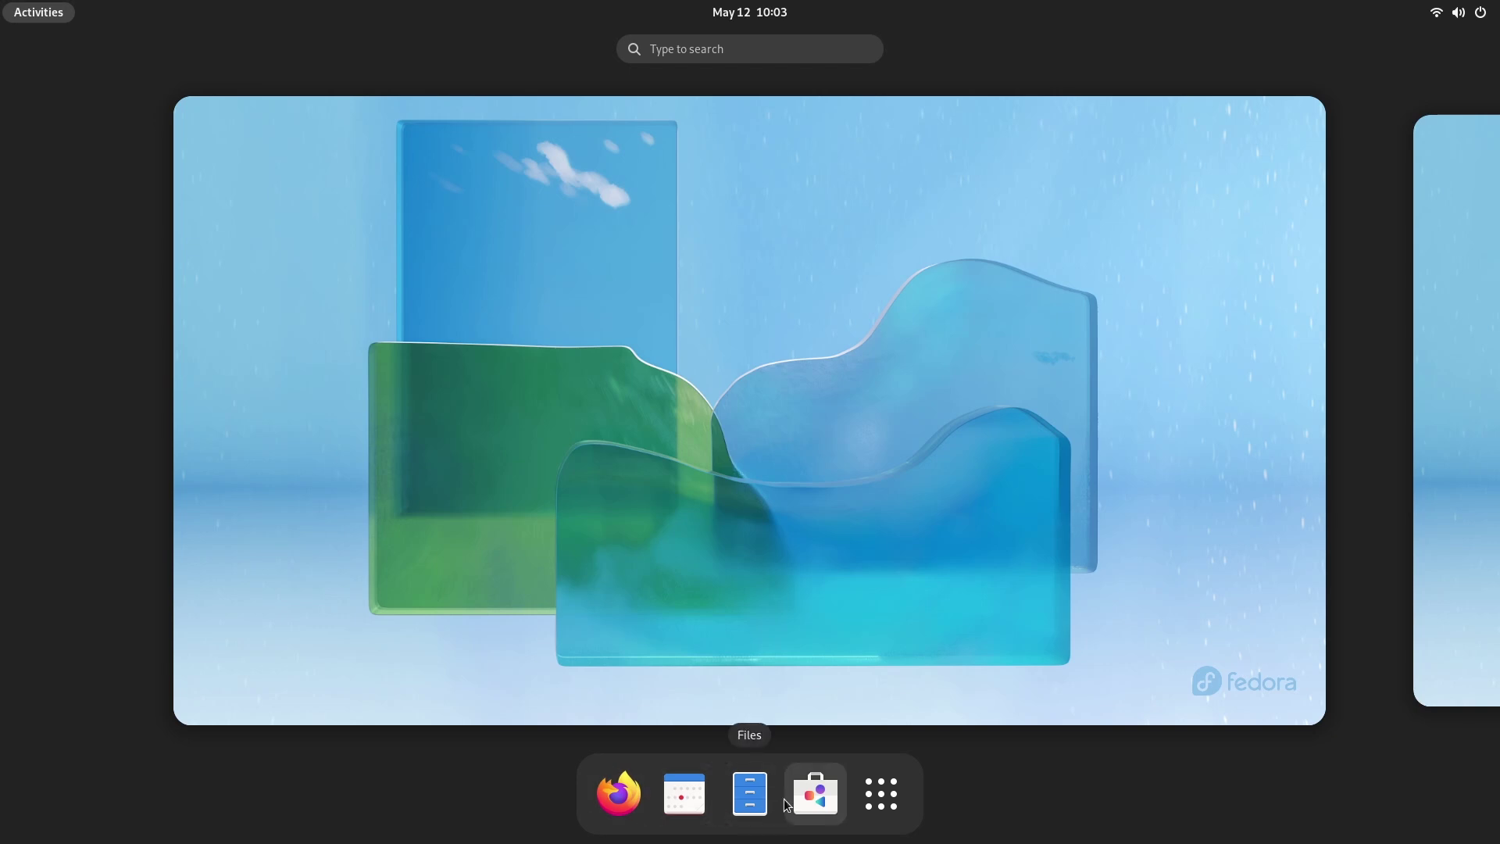
Step: Search 'chrom' in Software and install Chromium Web Browser
{"action": "left_click", "coordinate": [818, 792]}
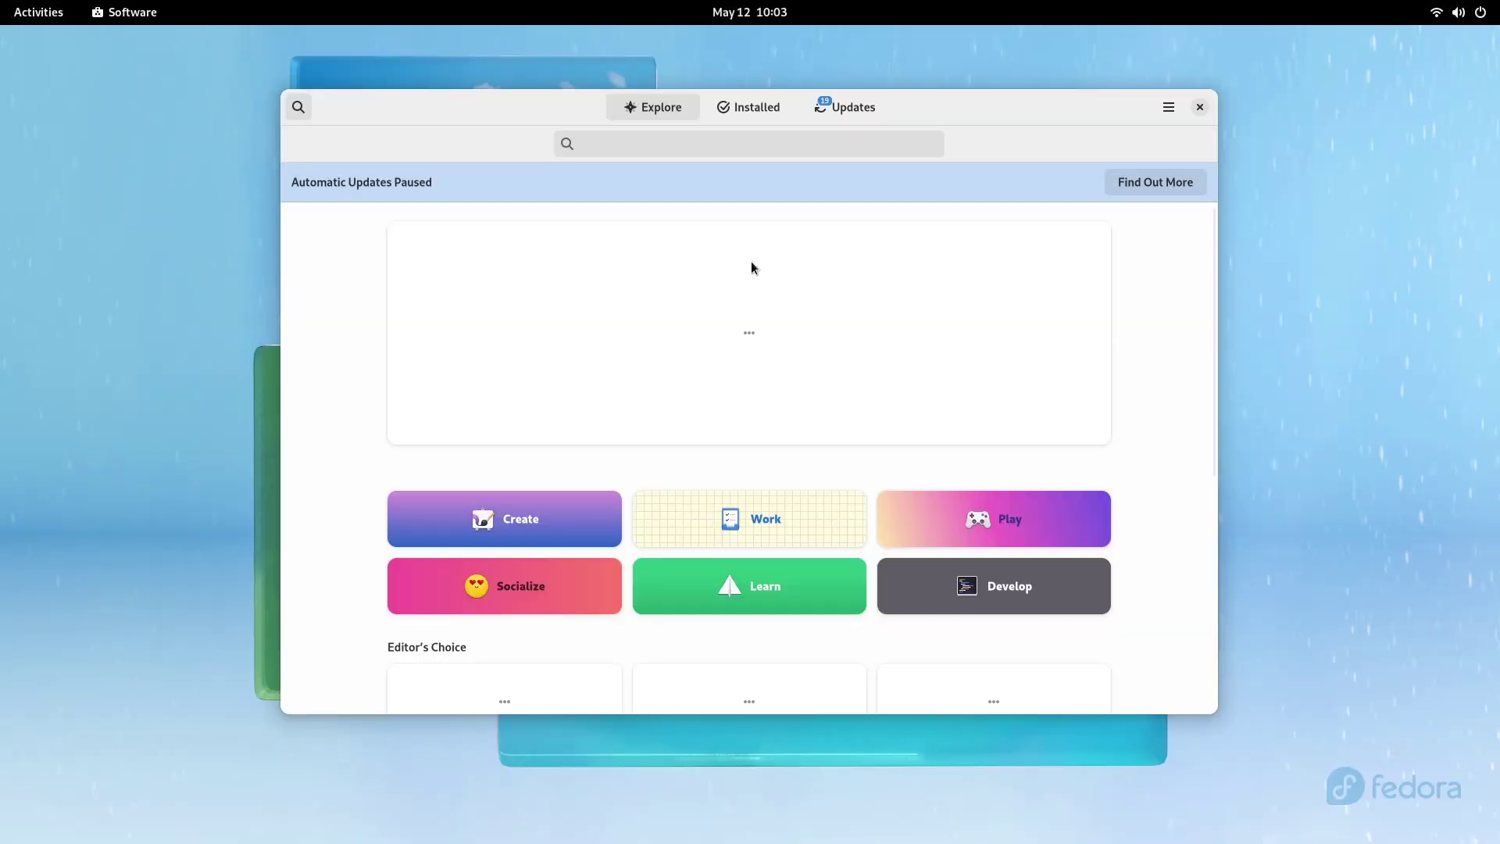
{"action": "left_click", "coordinate": [618, 142]}
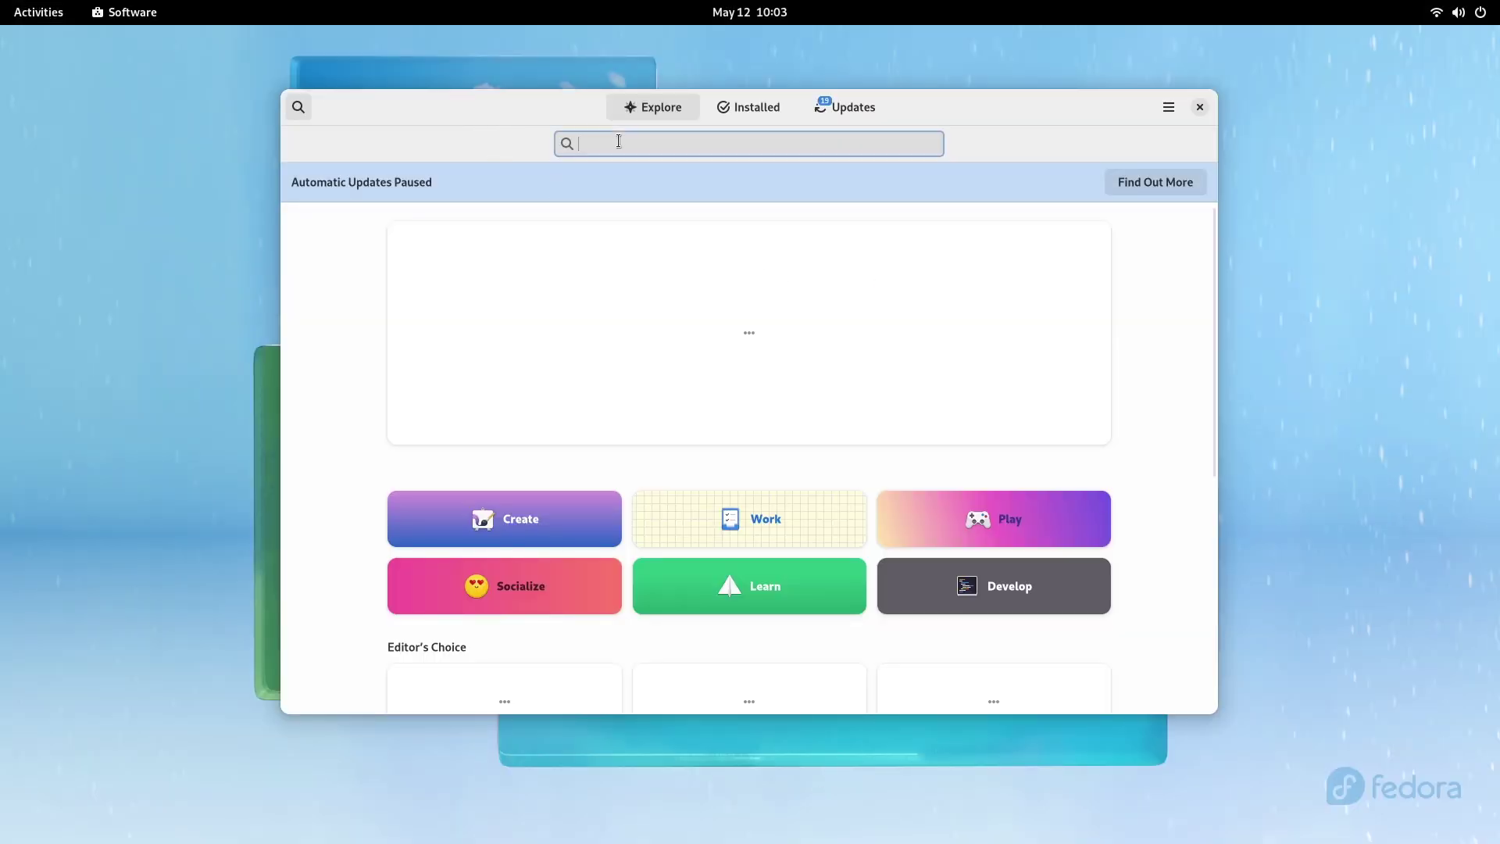
{"action": "type", "text": "chrom"}
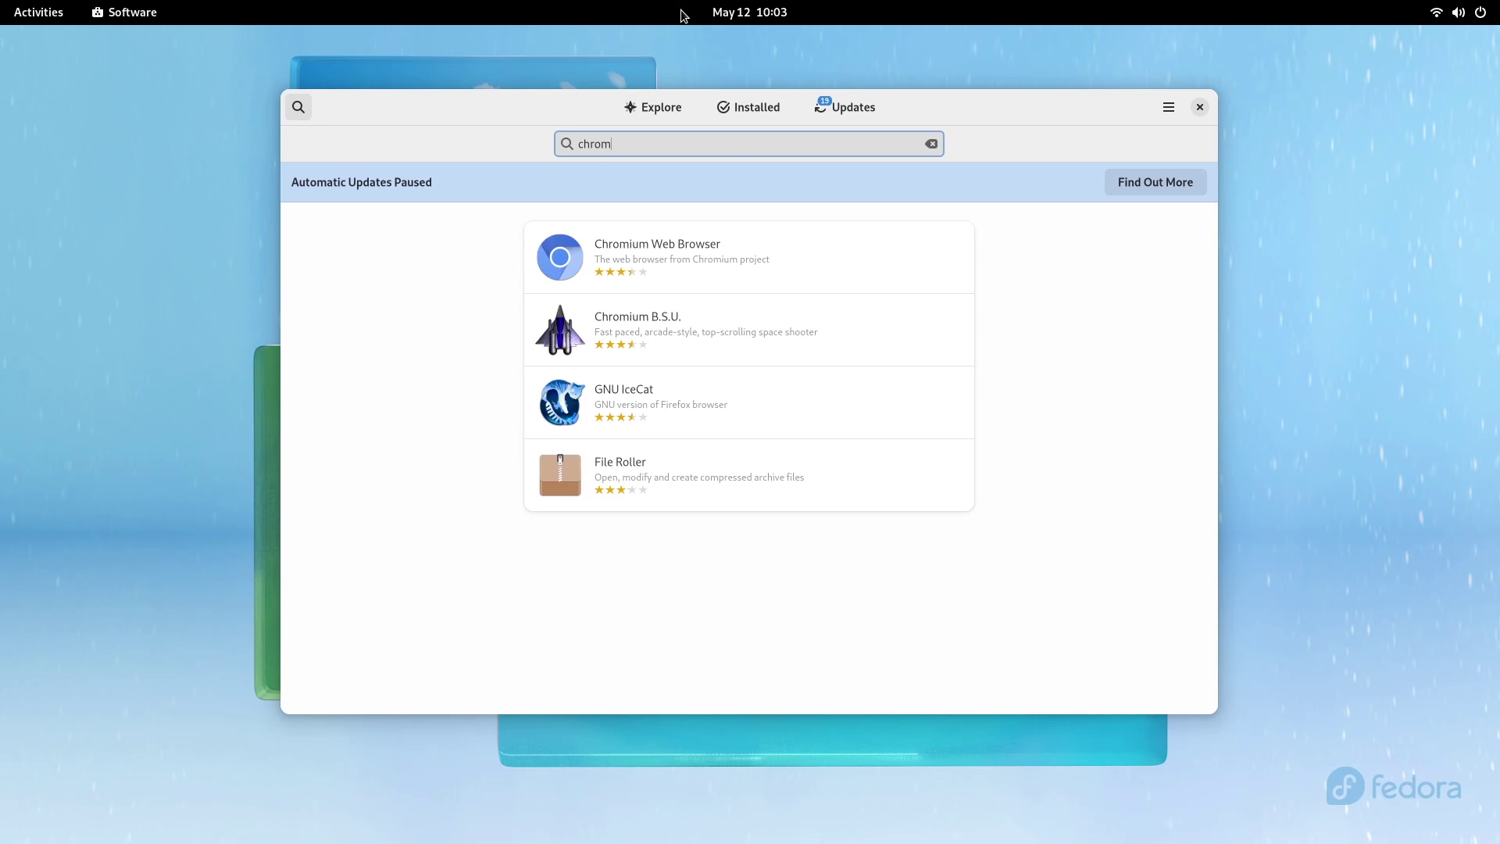
{"action": "left_click", "coordinate": [771, 242]}
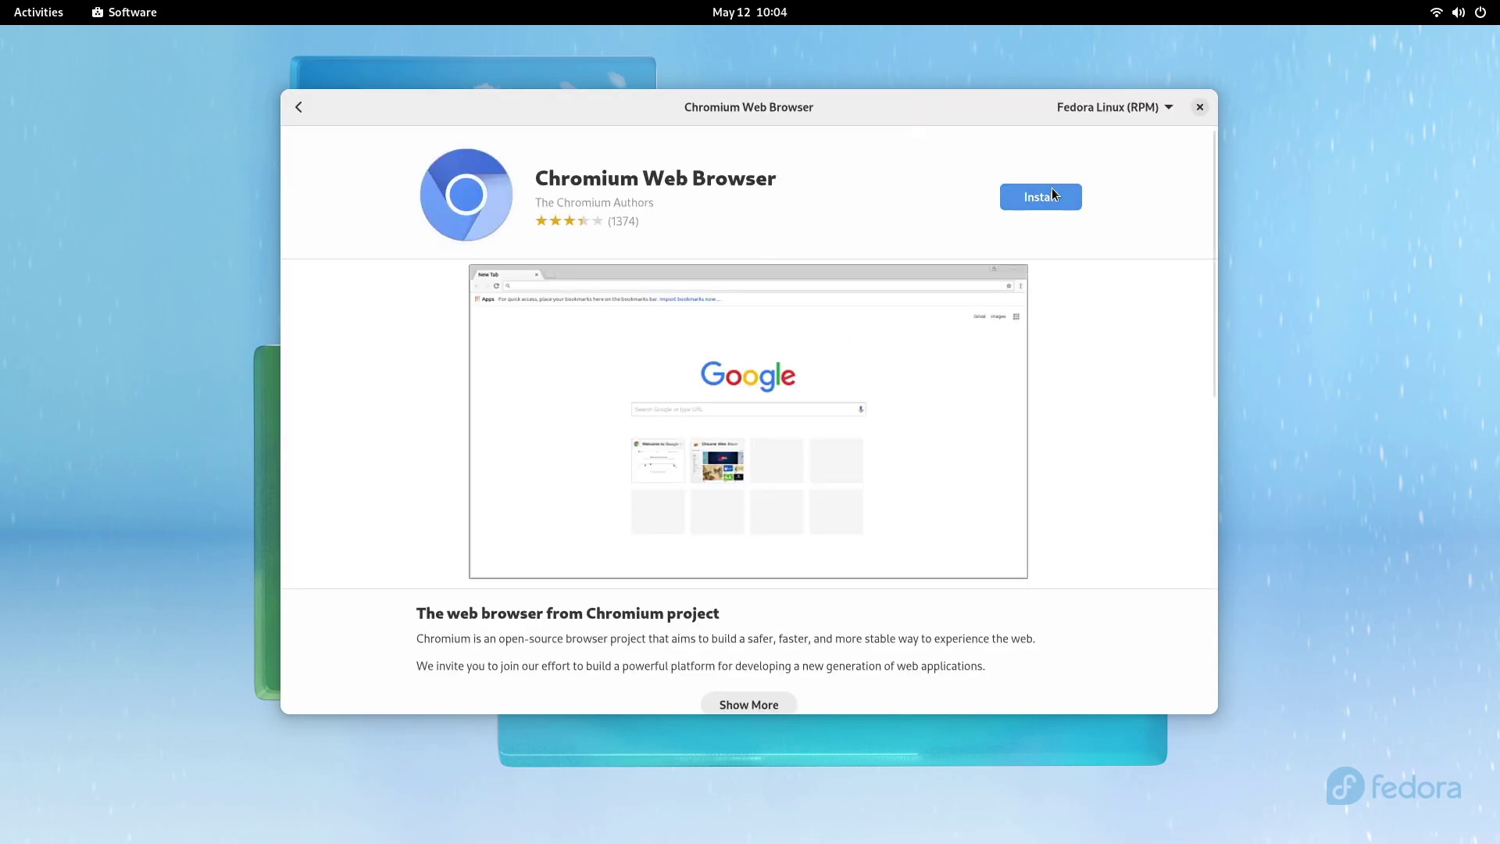
{"action": "left_click", "coordinate": [1052, 194]}
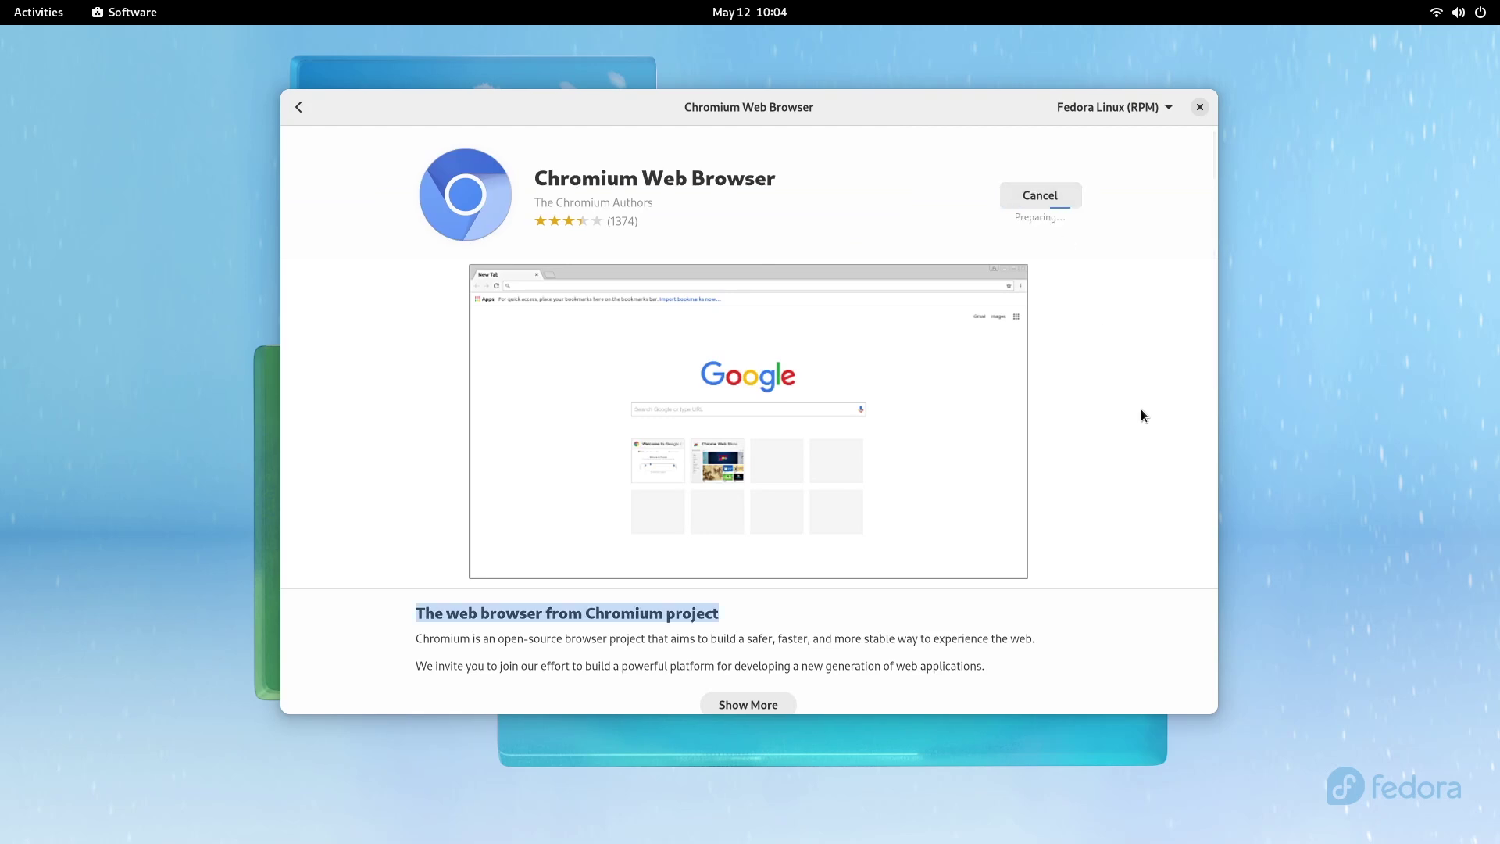
Step: Browse the Create category, cycling the featured banner and scrolling its apps
{"action": "left_click", "coordinate": [581, 472]}
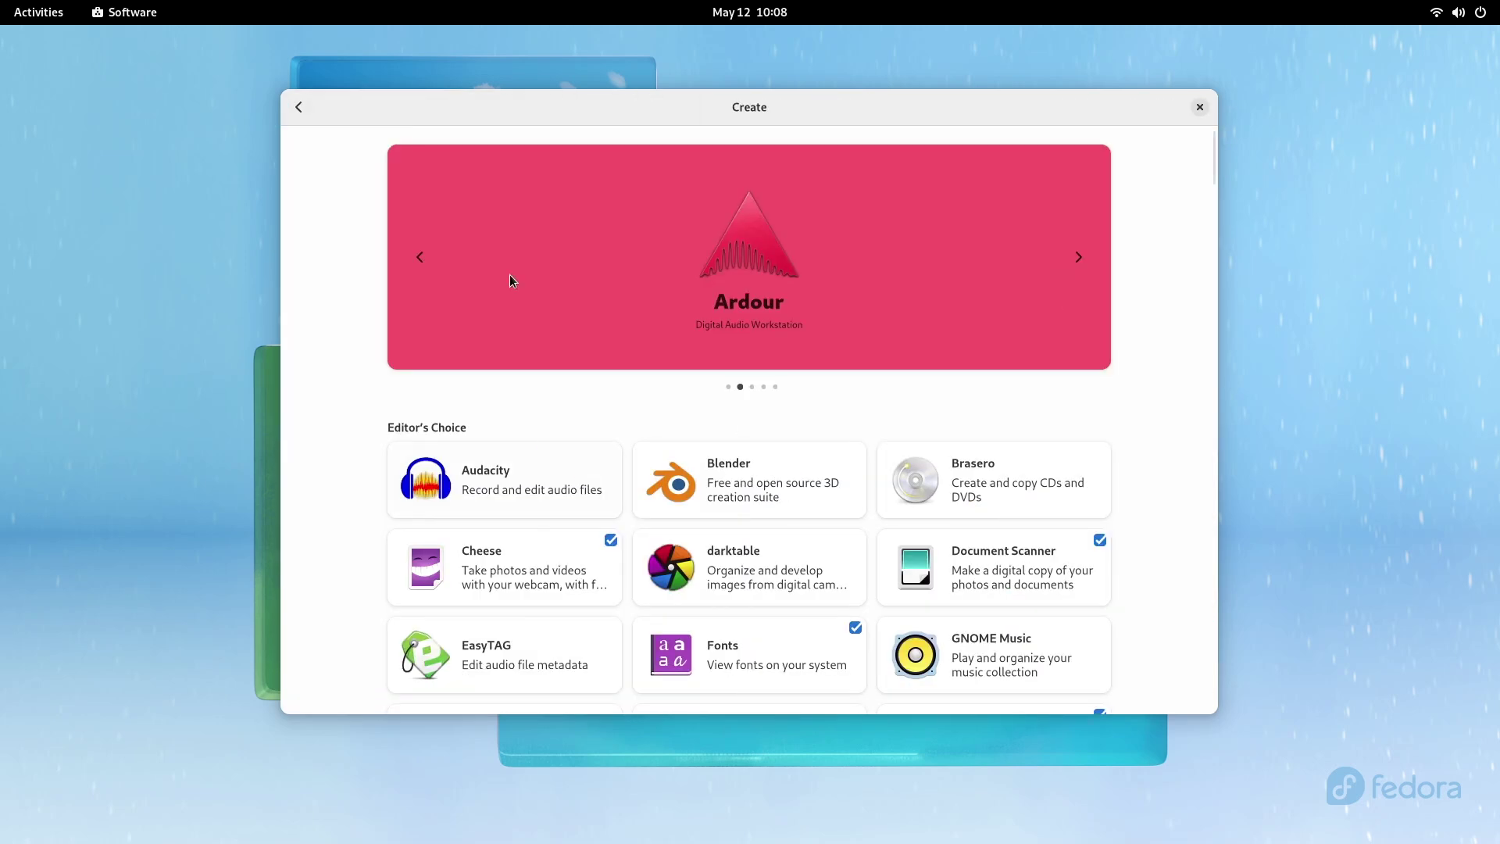
{"action": "left_click", "coordinate": [1078, 257]}
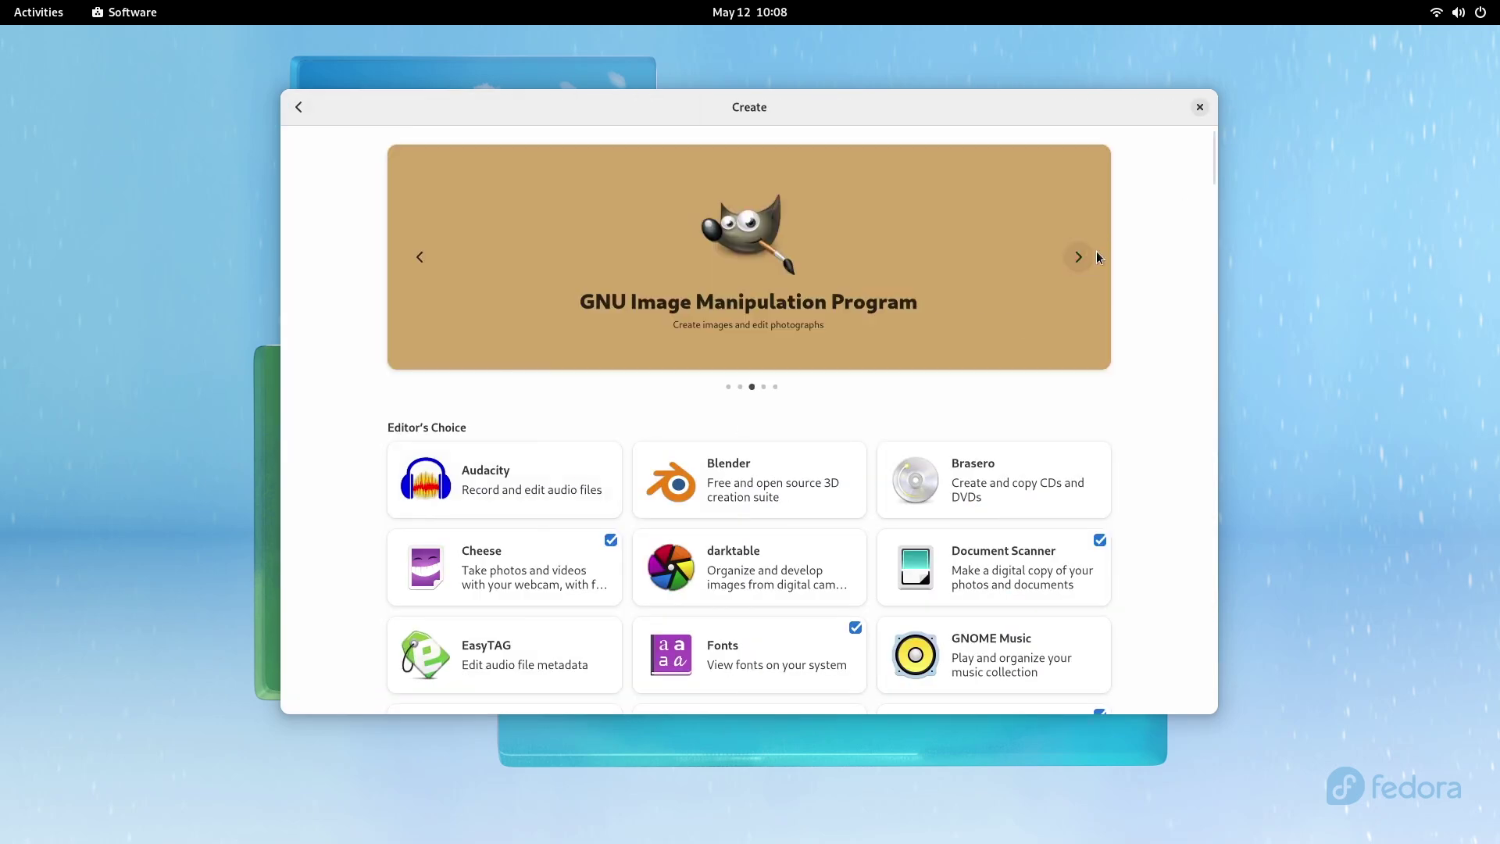
{"action": "scroll", "coordinate": [1213, 174], "scroll_direction": "down", "scroll_amount": 5}
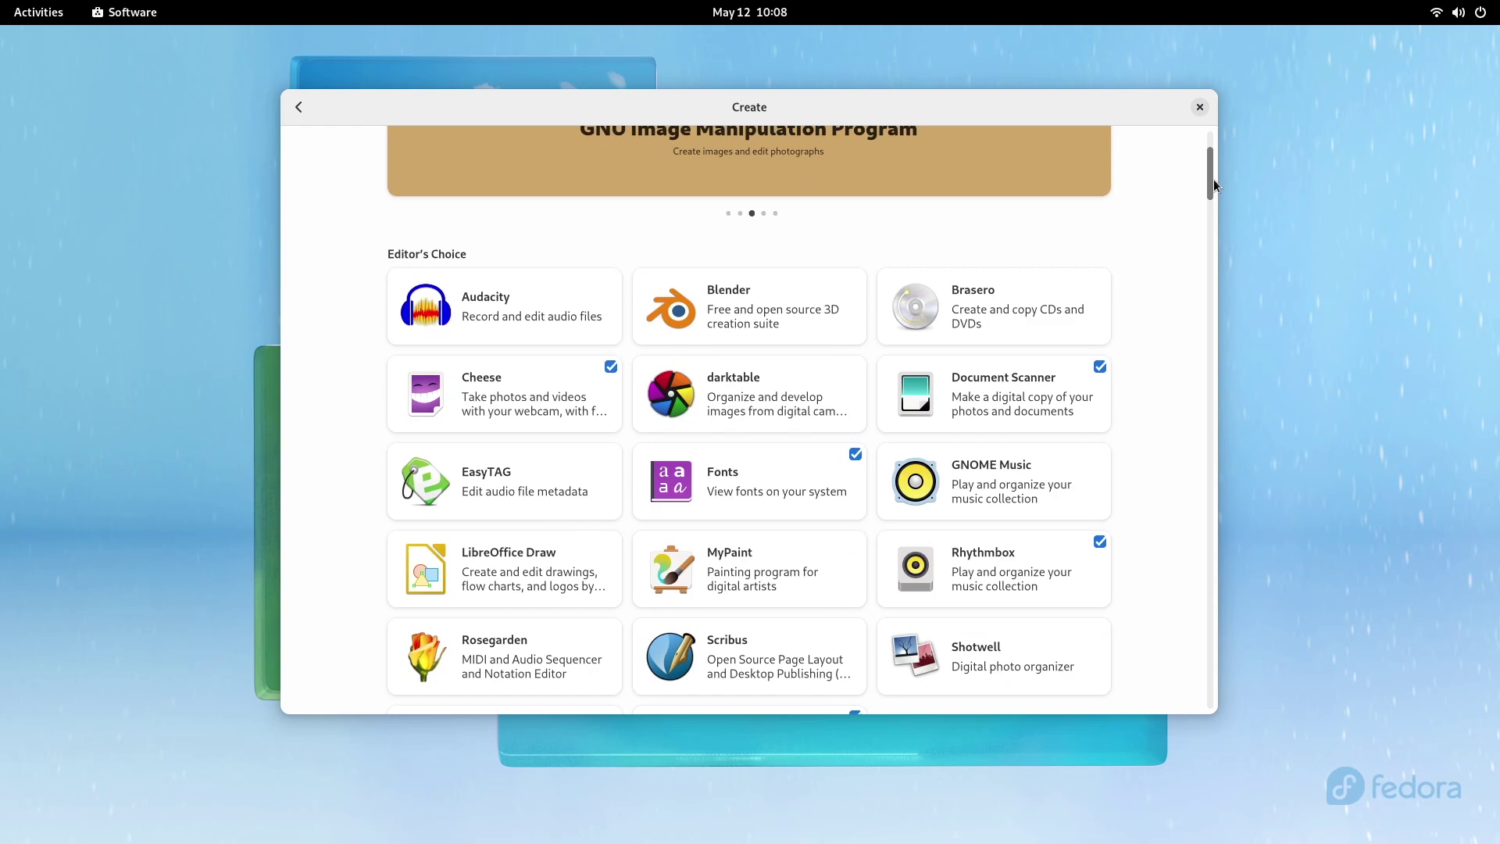
{"action": "scroll", "coordinate": [1216, 195], "scroll_direction": "down", "scroll_amount": 5}
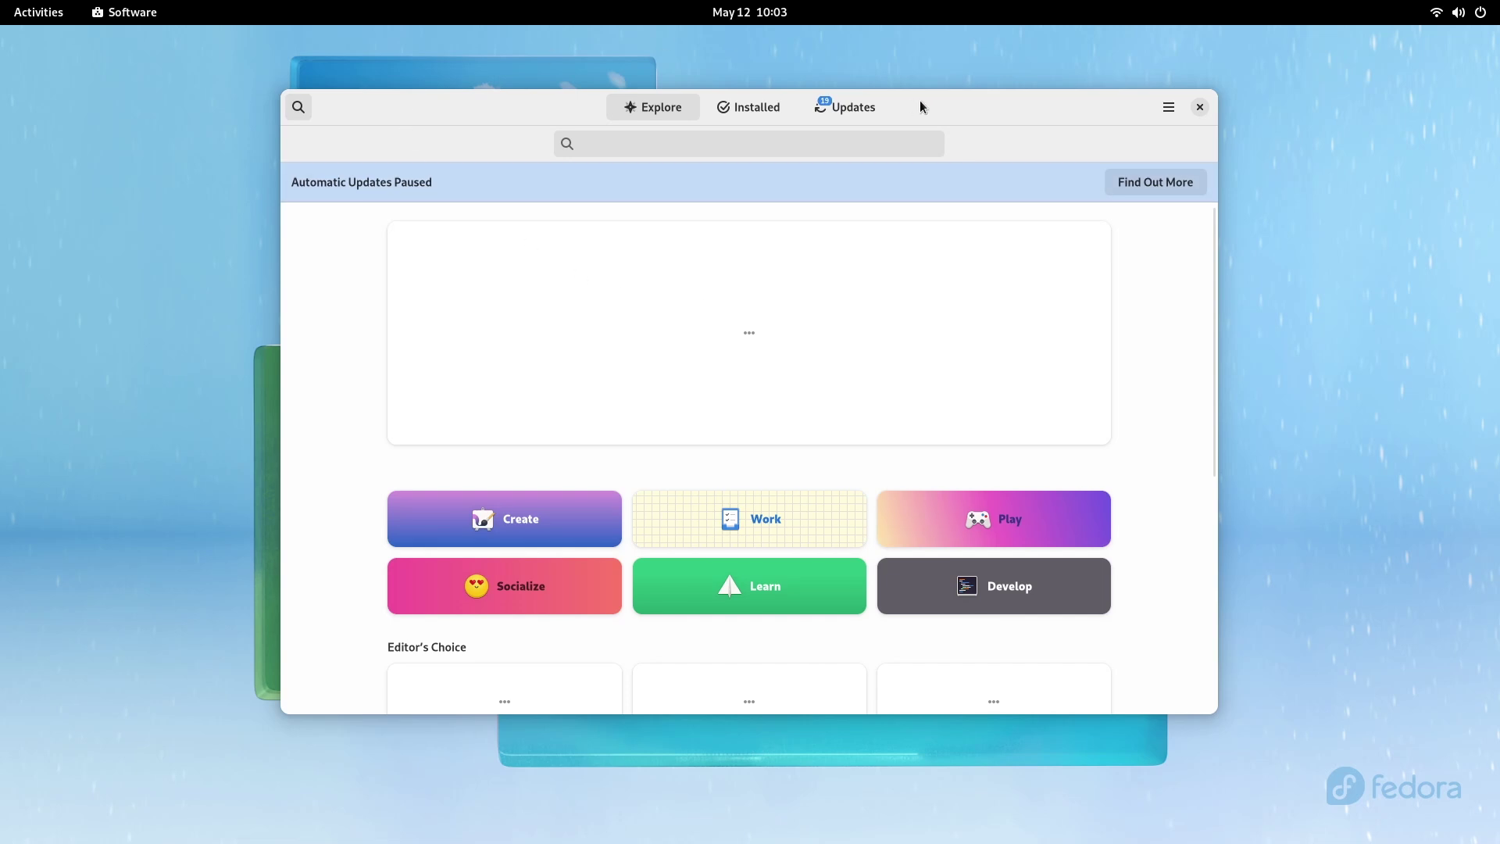
Step: Search 'screenshot', view Flameshot's details and screenshots, and install it
{"action": "left_click", "coordinate": [1152, 180]}
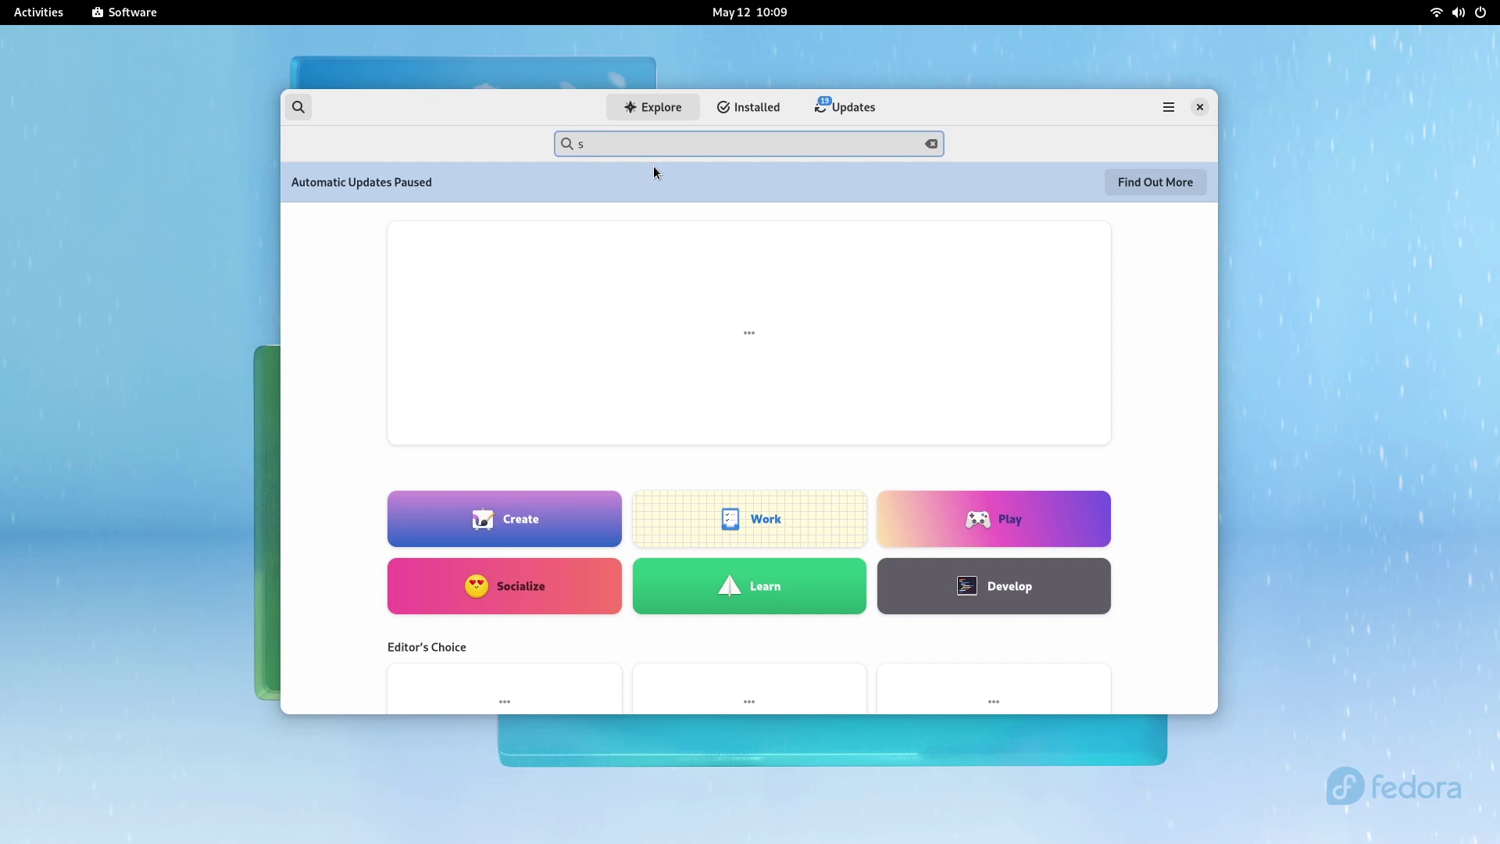
{"action": "type", "text": "hot"}
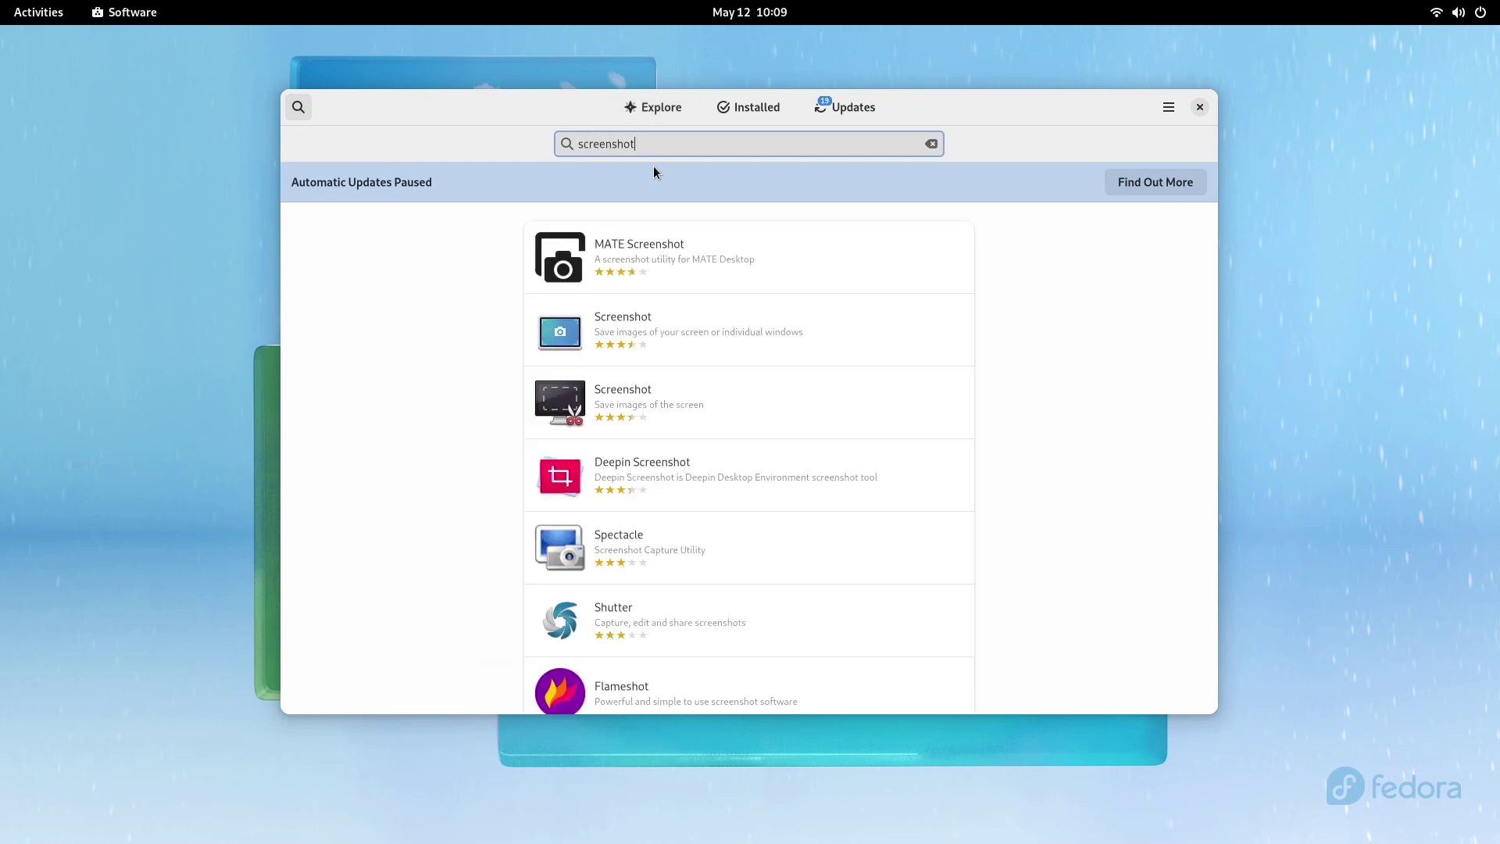
{"action": "left_click", "coordinate": [712, 664]}
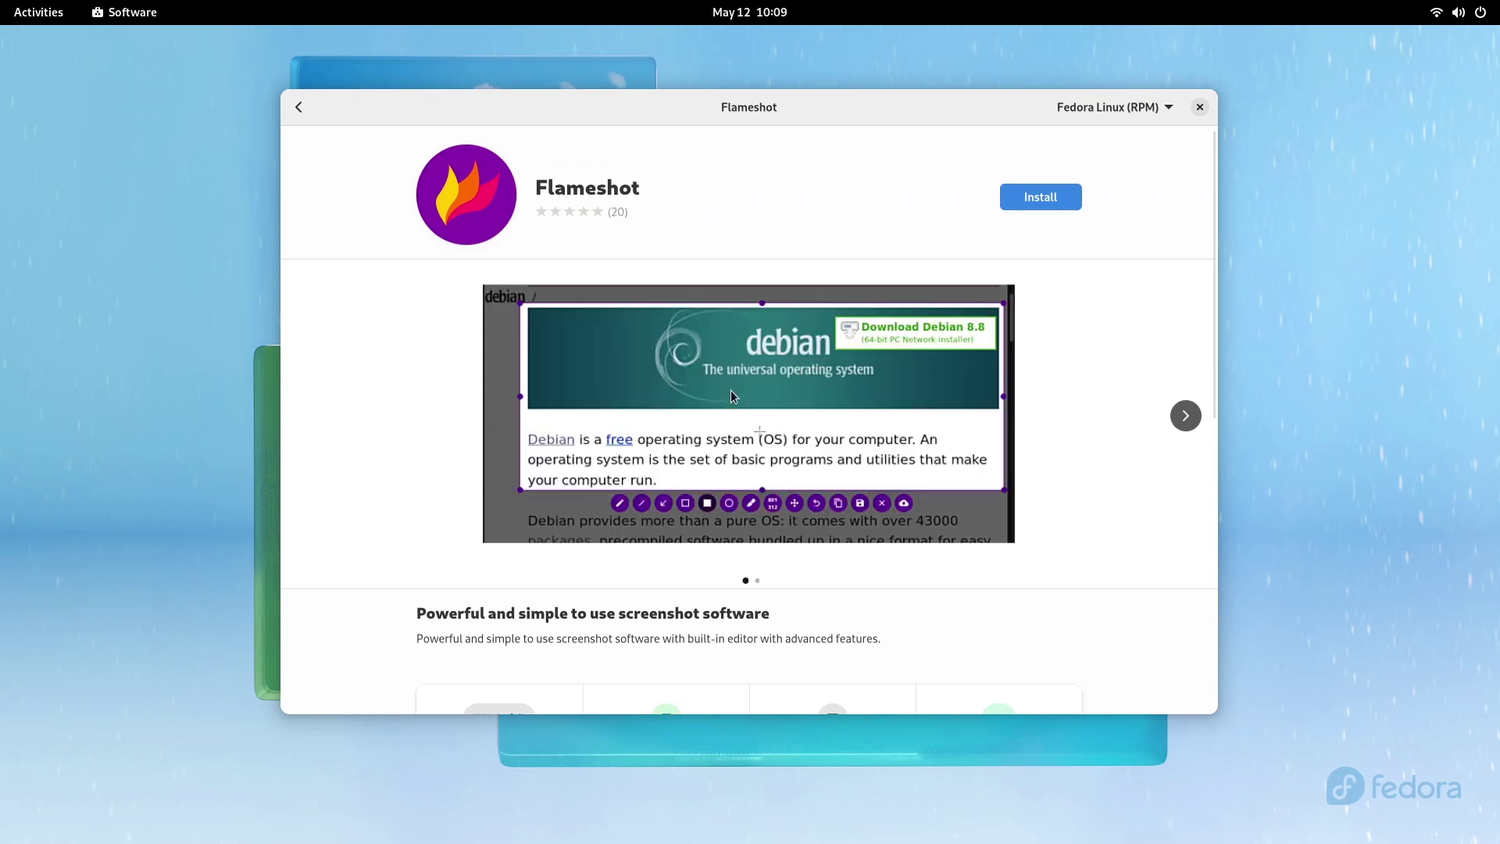
{"action": "left_click", "coordinate": [1183, 420]}
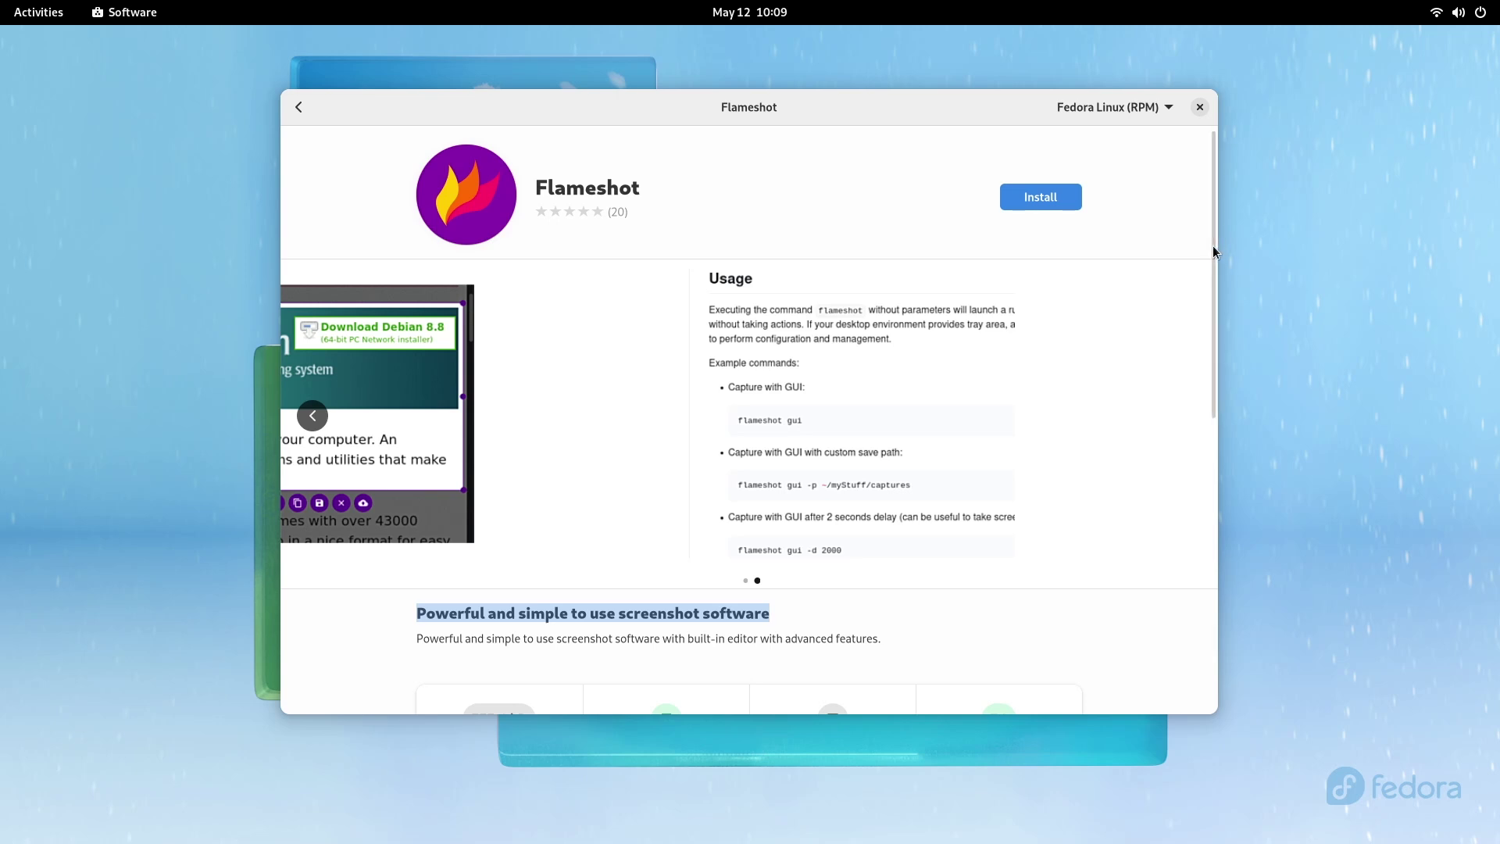
{"action": "left_click", "coordinate": [1010, 194]}
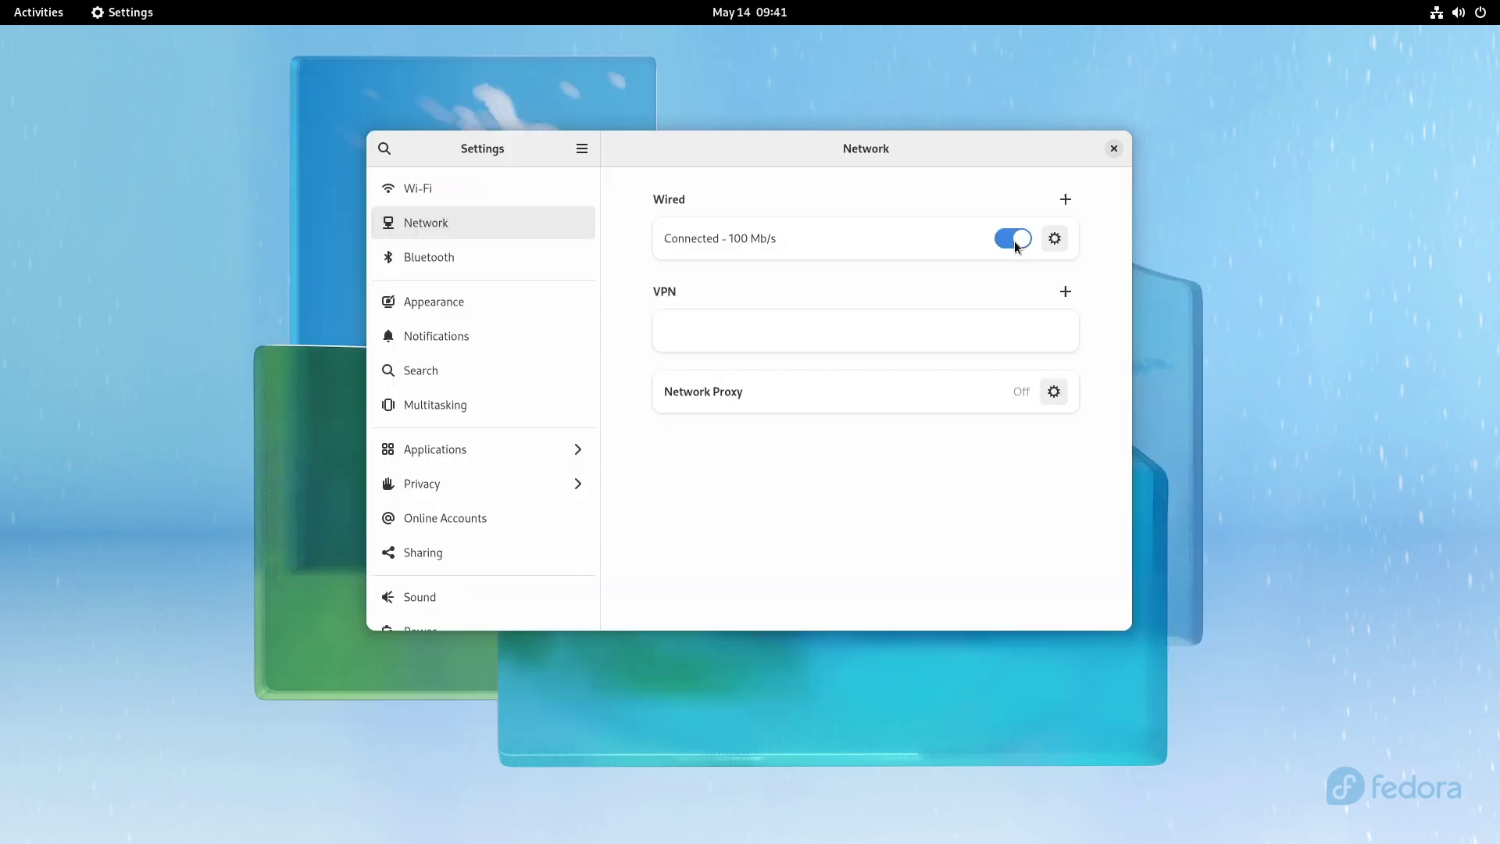
Step: Set the wired IPv4 DNS to 8.8.8.8 with automatic DNS off, apply, and reconnect
{"action": "left_click", "coordinate": [1057, 242]}
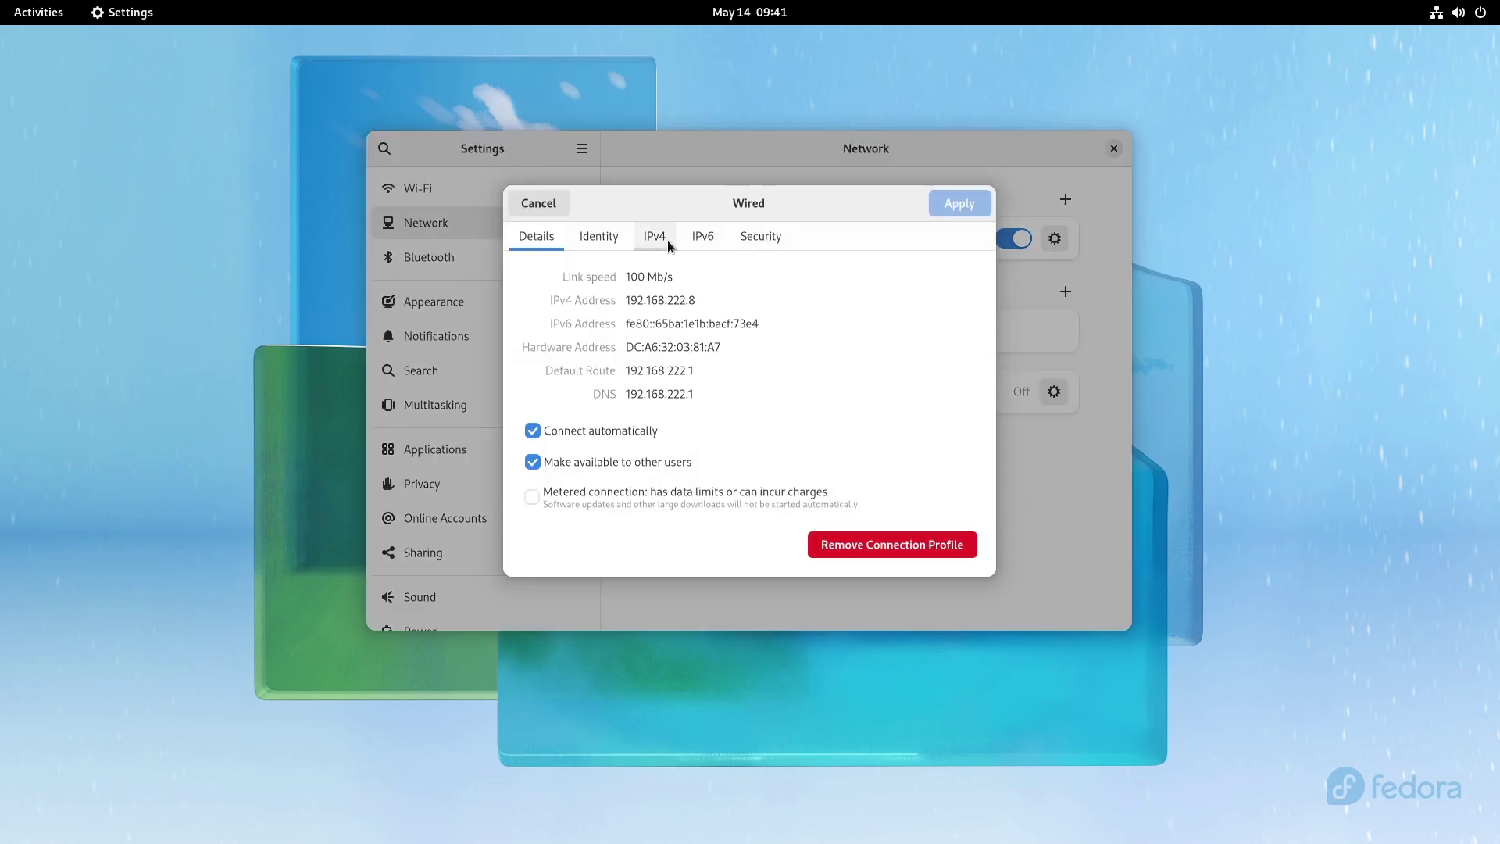
{"action": "left_click", "coordinate": [655, 236]}
{"action": "left_click", "coordinate": [958, 378]}
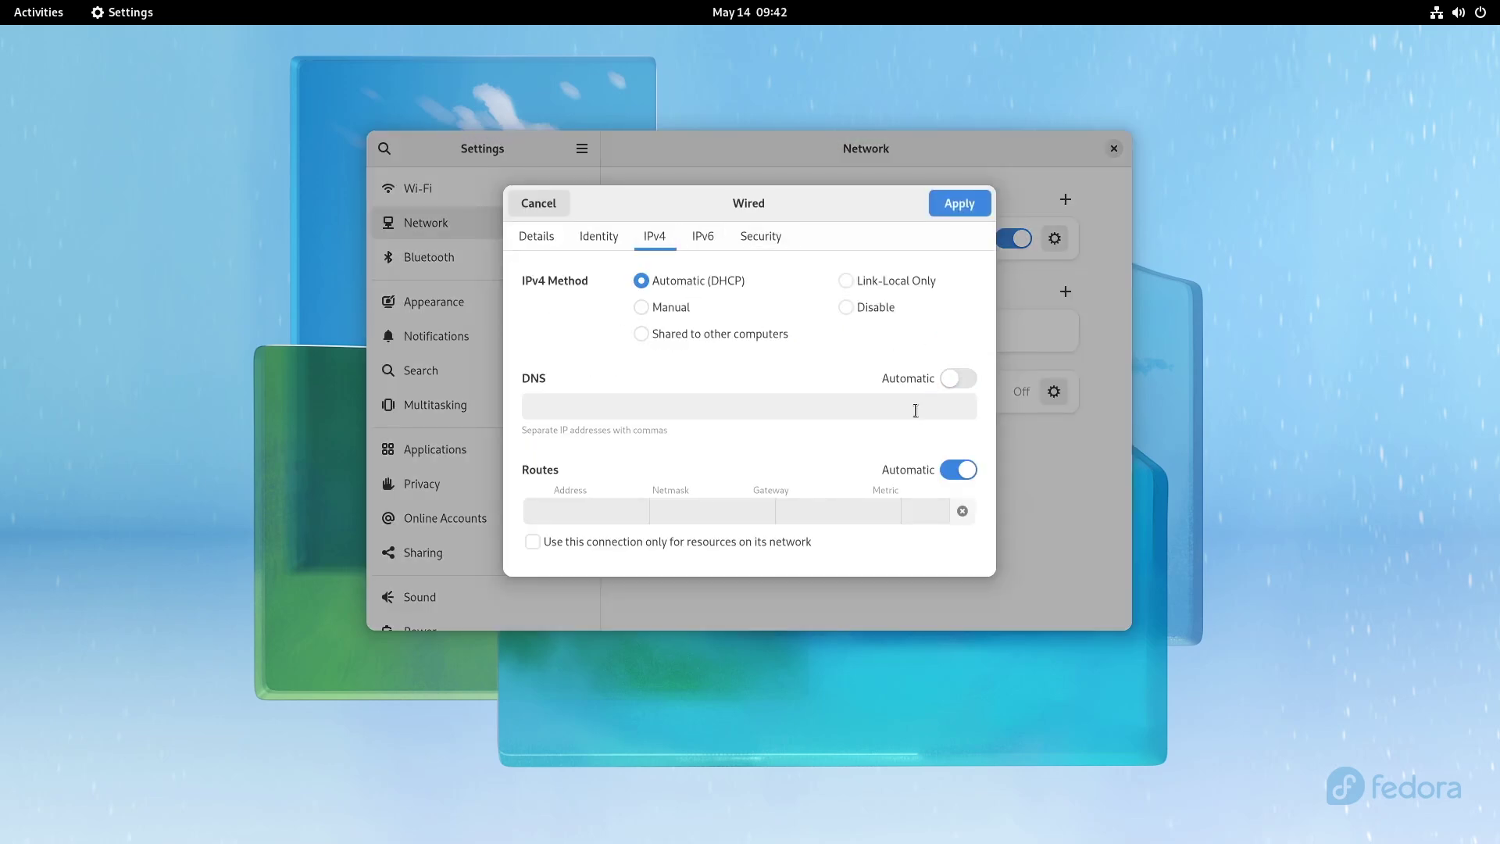
{"action": "left_click", "coordinate": [914, 412]}
{"action": "type", "text": "8."}
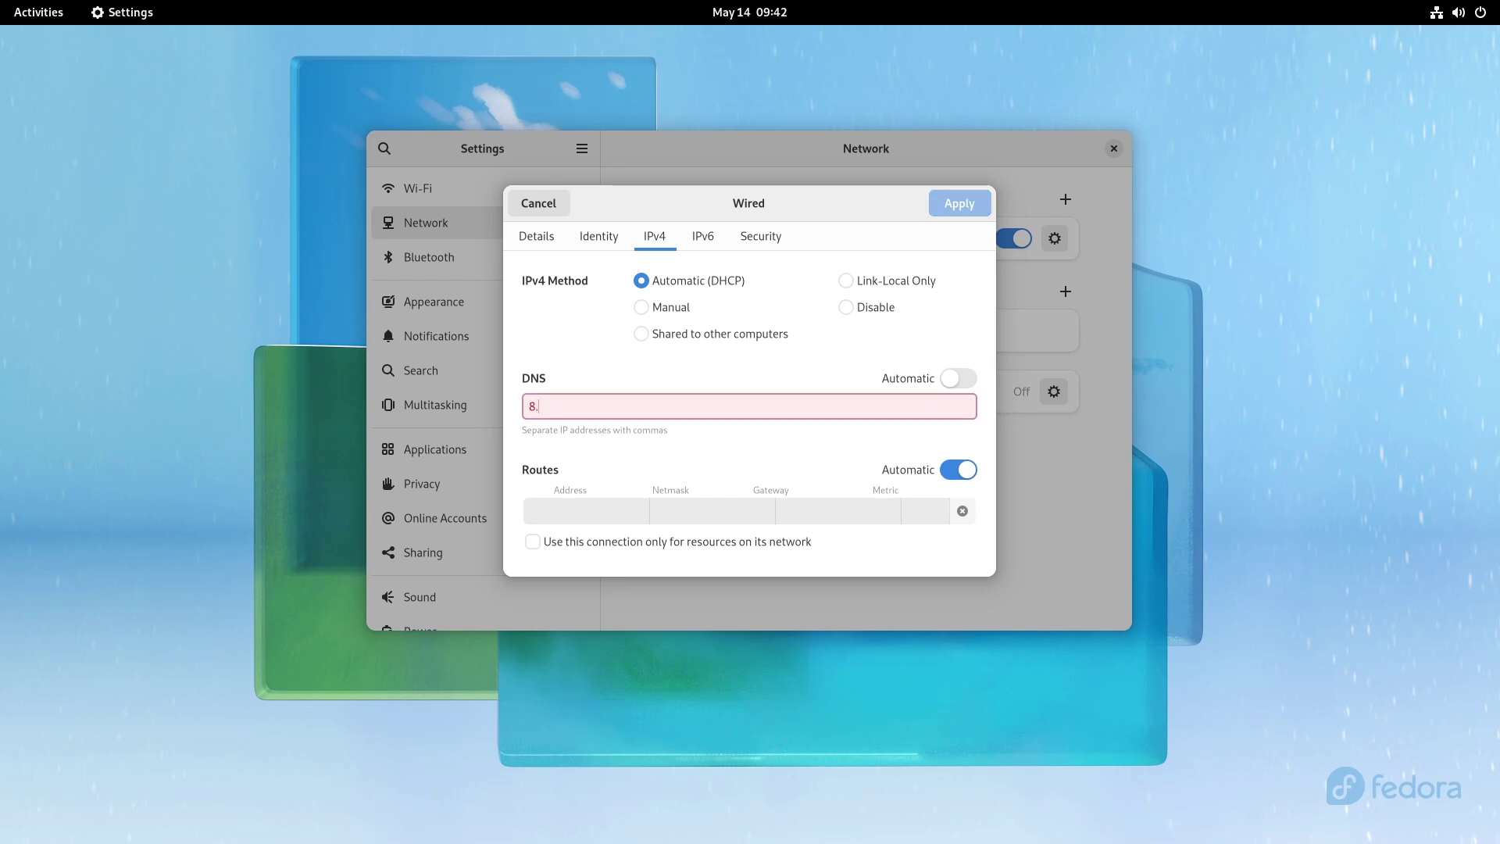
{"action": "type", "text": "_8"}
{"action": "key", "text": "BackSpace"}
{"action": "key", "text": "BackSpace"}
{"action": "key", "text": "BackSpace"}
{"action": "type", "text": ".8.8.8"}
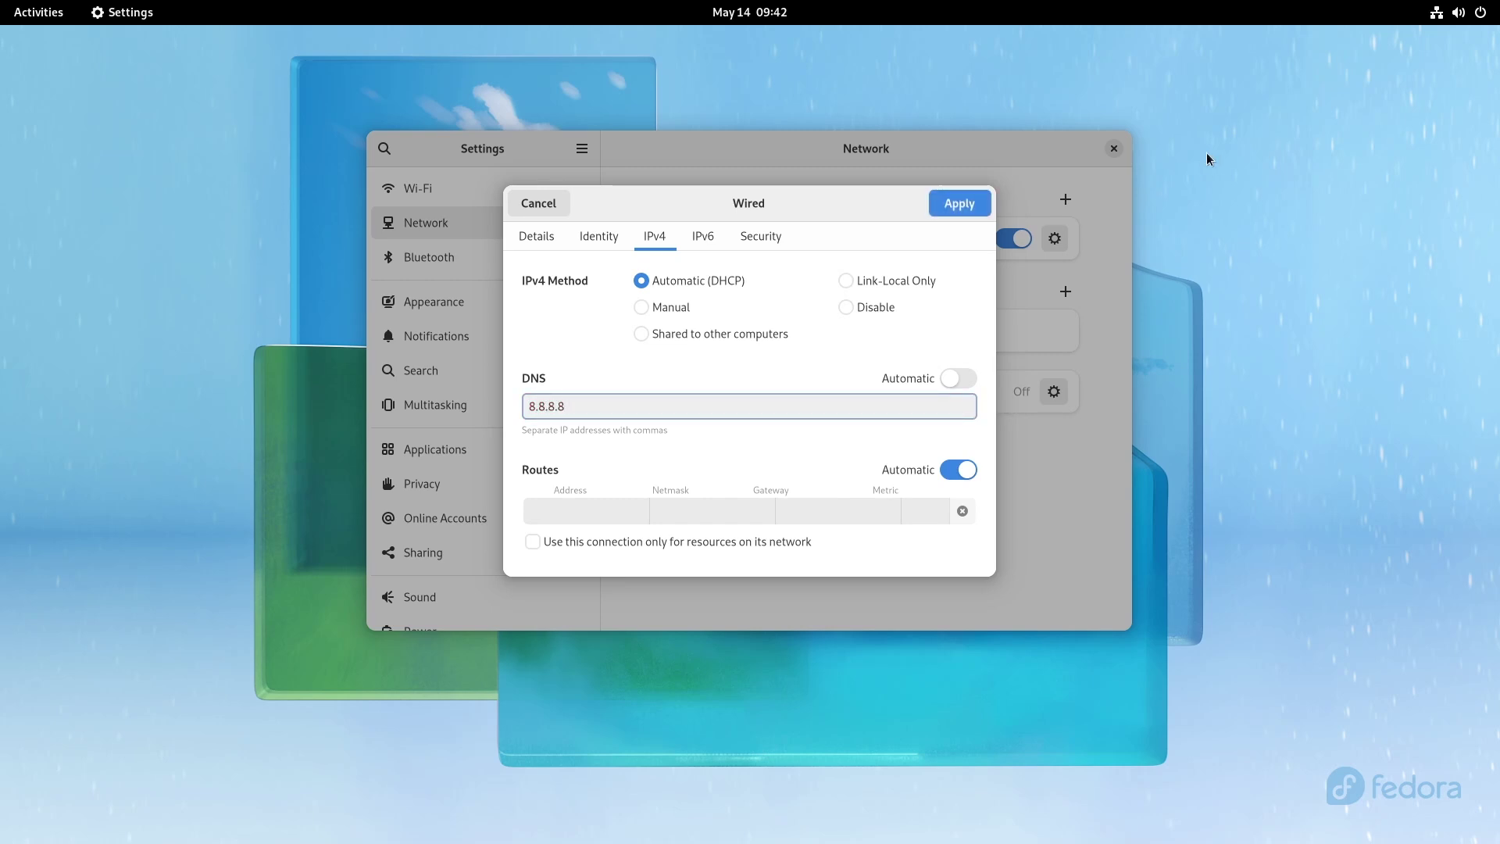
{"action": "left_click", "coordinate": [946, 205]}
{"action": "left_click", "coordinate": [1013, 241]}
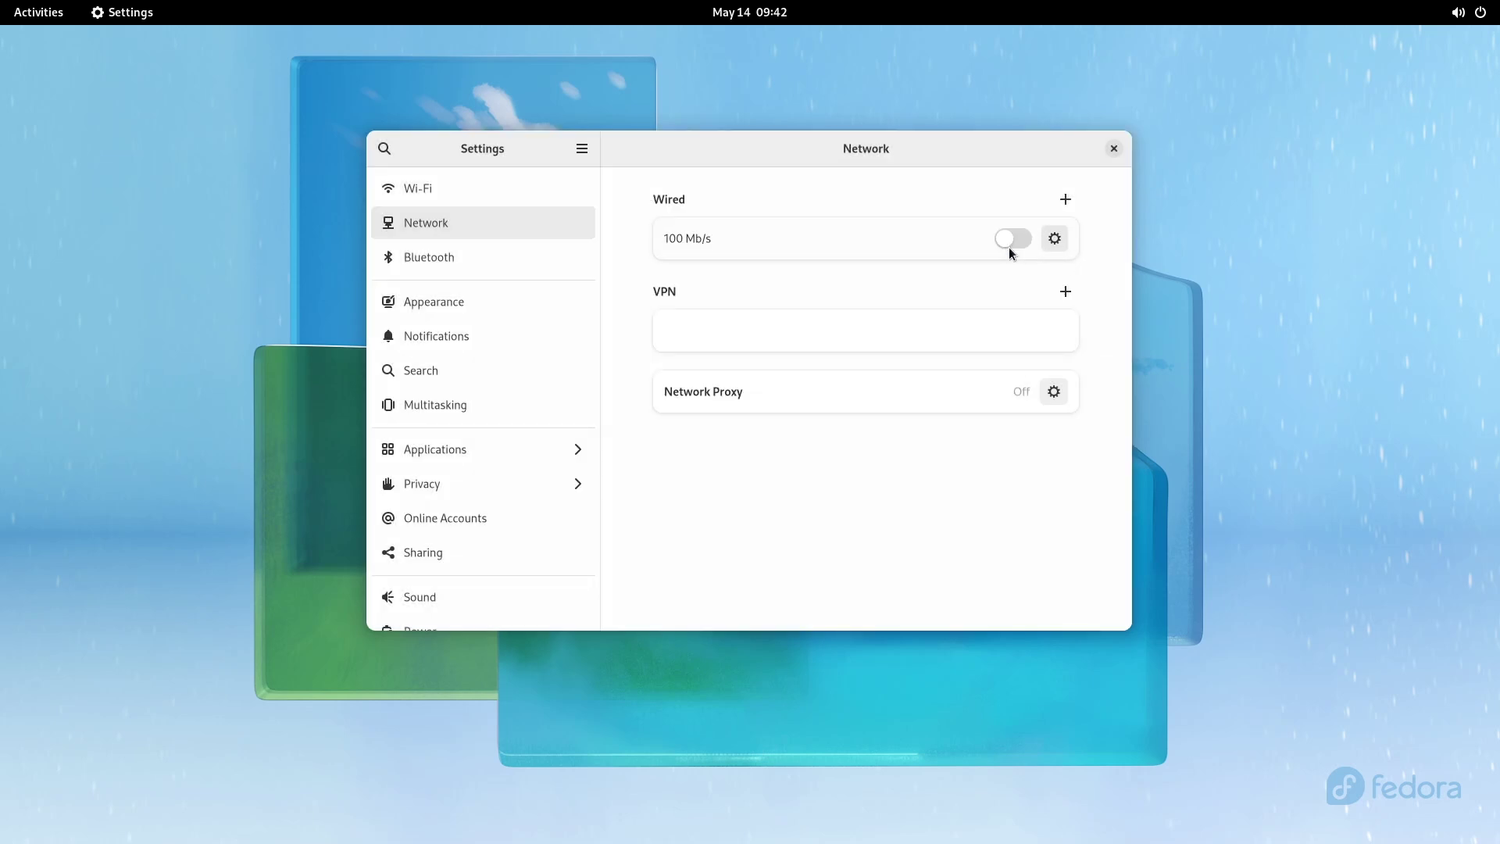
{"action": "left_click", "coordinate": [1013, 241]}
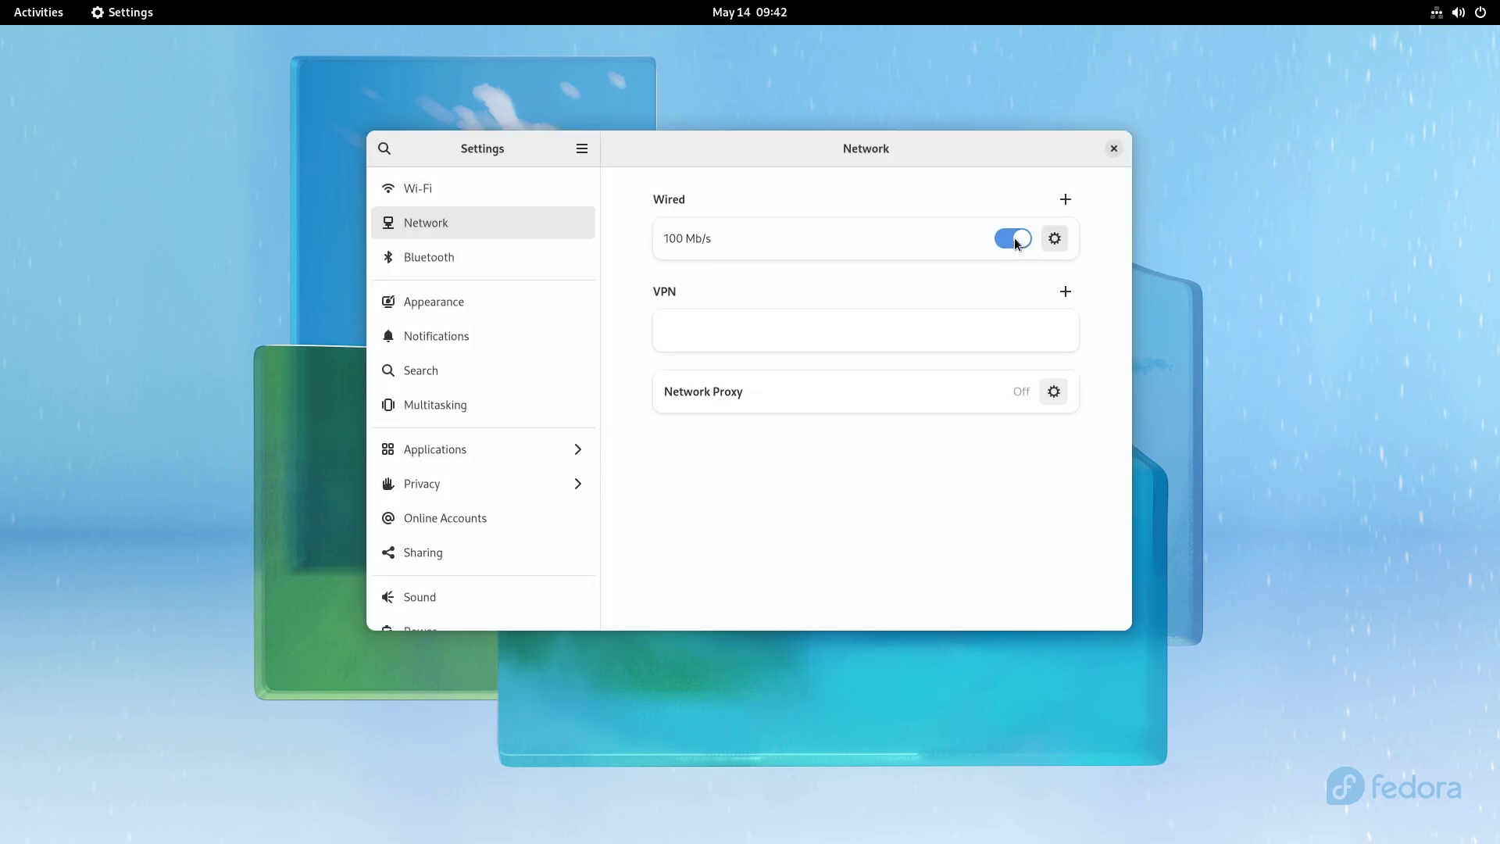
{"action": "left_click", "coordinate": [1055, 238]}
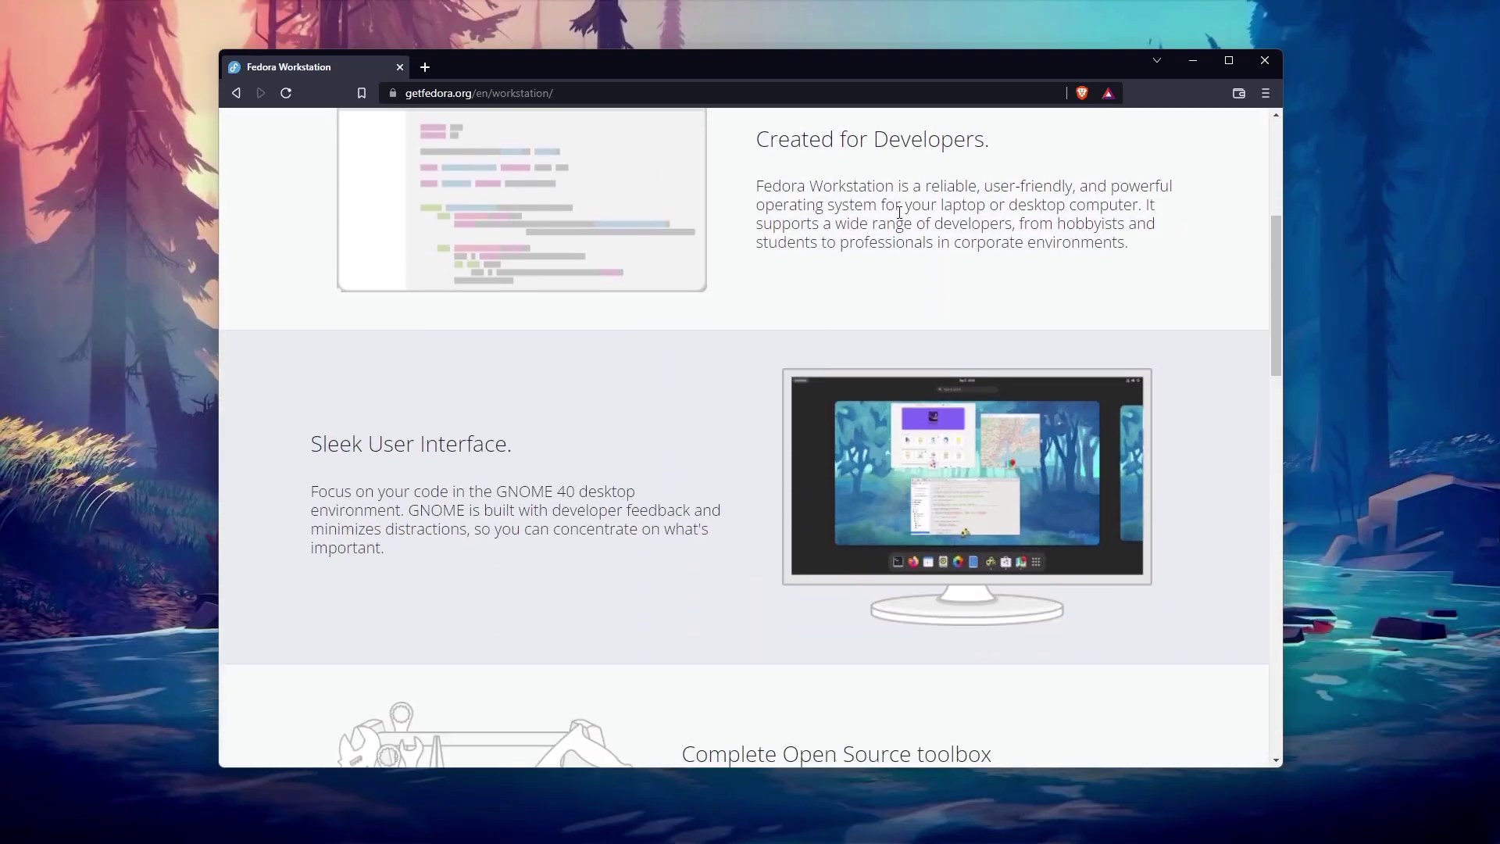
Step: Scroll through the getfedora.org Workstation, Server and Spins pages down to the LXQt Desktop section
{"action": "scroll", "coordinate": [771, 349], "scroll_direction": "down", "scroll_amount": 5}
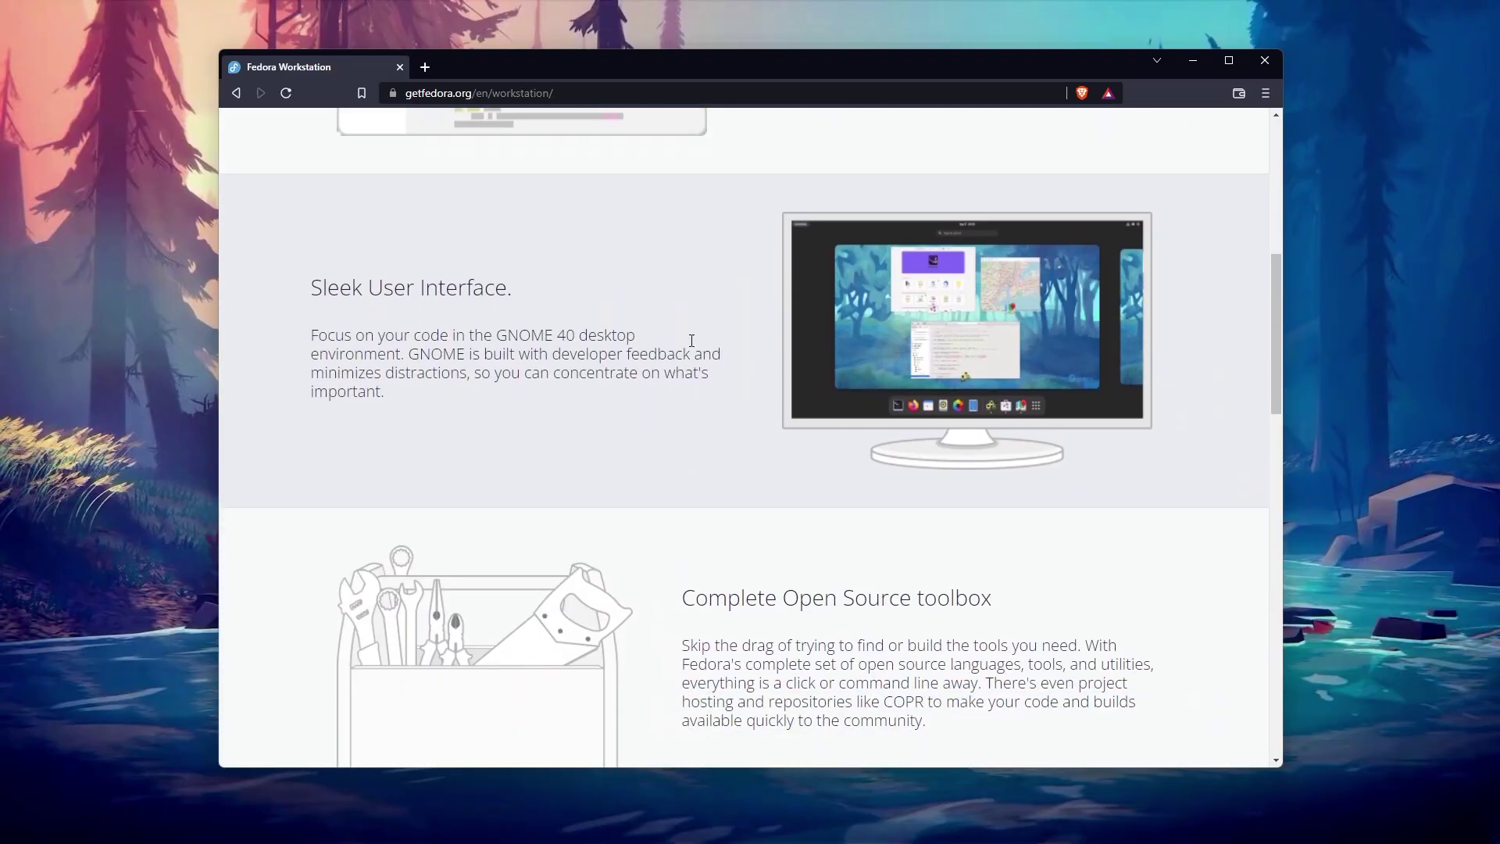
{"action": "scroll", "coordinate": [741, 325], "scroll_direction": "down", "scroll_amount": 2}
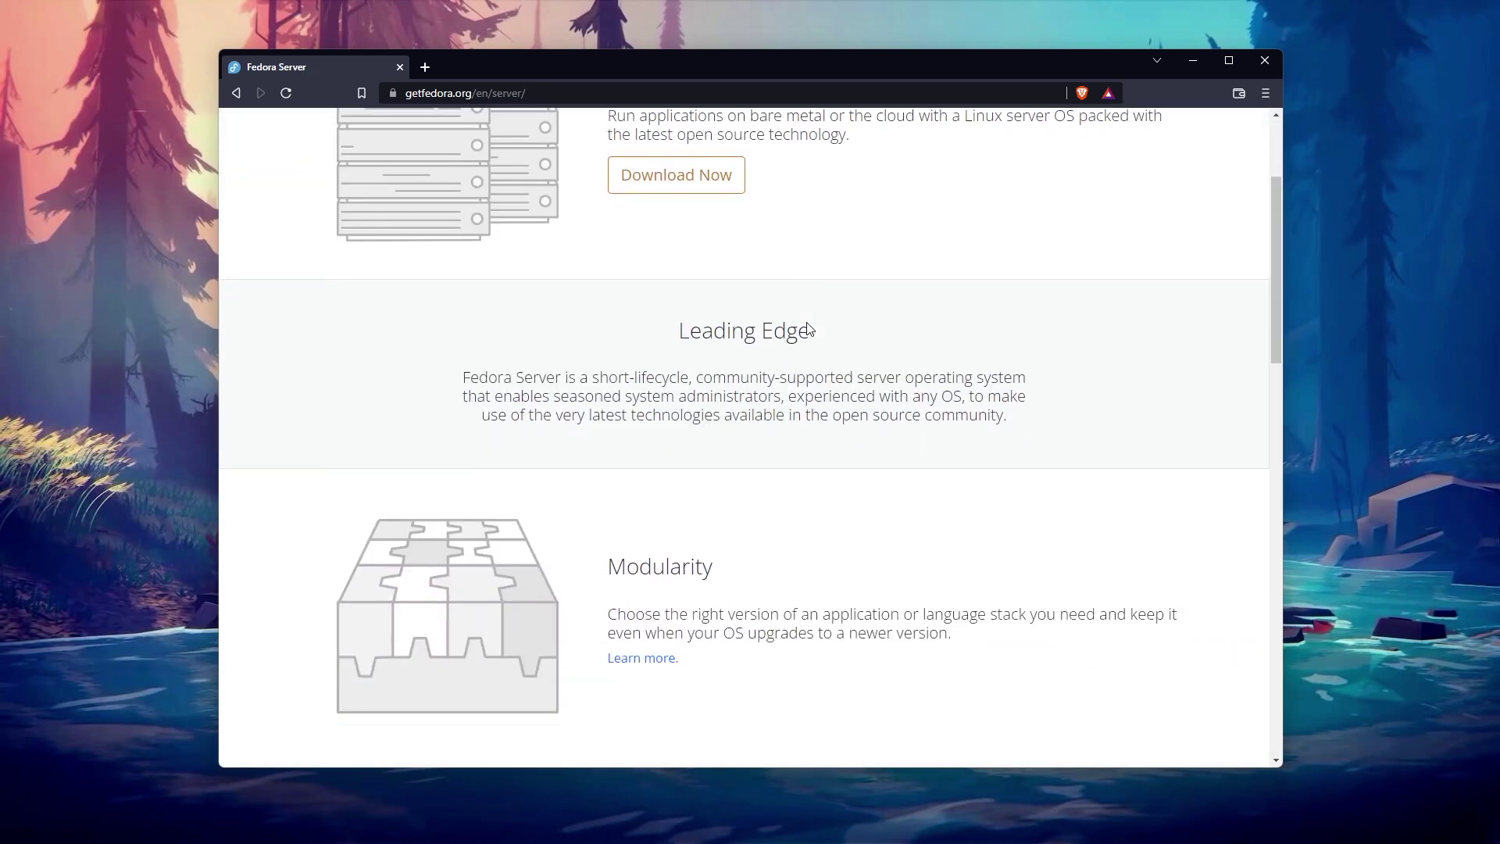
{"action": "scroll", "coordinate": [805, 326], "scroll_direction": "down", "scroll_amount": 7}
{"action": "scroll", "coordinate": [808, 328], "scroll_direction": "down", "scroll_amount": 1}
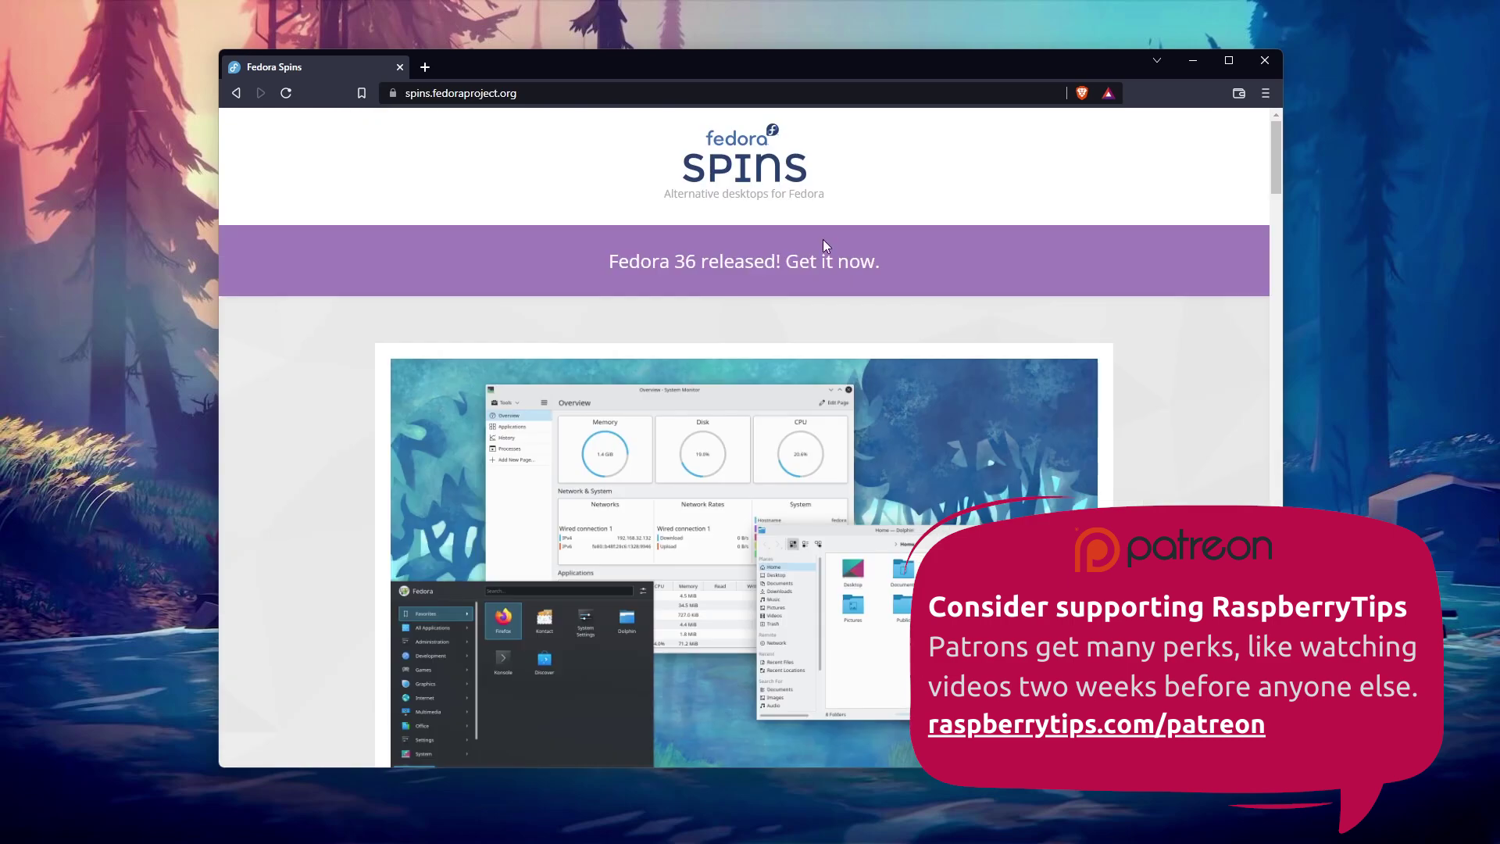
{"action": "scroll", "coordinate": [822, 239], "scroll_direction": "down", "scroll_amount": 6}
{"action": "scroll", "coordinate": [763, 242], "scroll_direction": "down", "scroll_amount": 1}
{"action": "scroll", "coordinate": [747, 250], "scroll_direction": "up", "scroll_amount": 2}
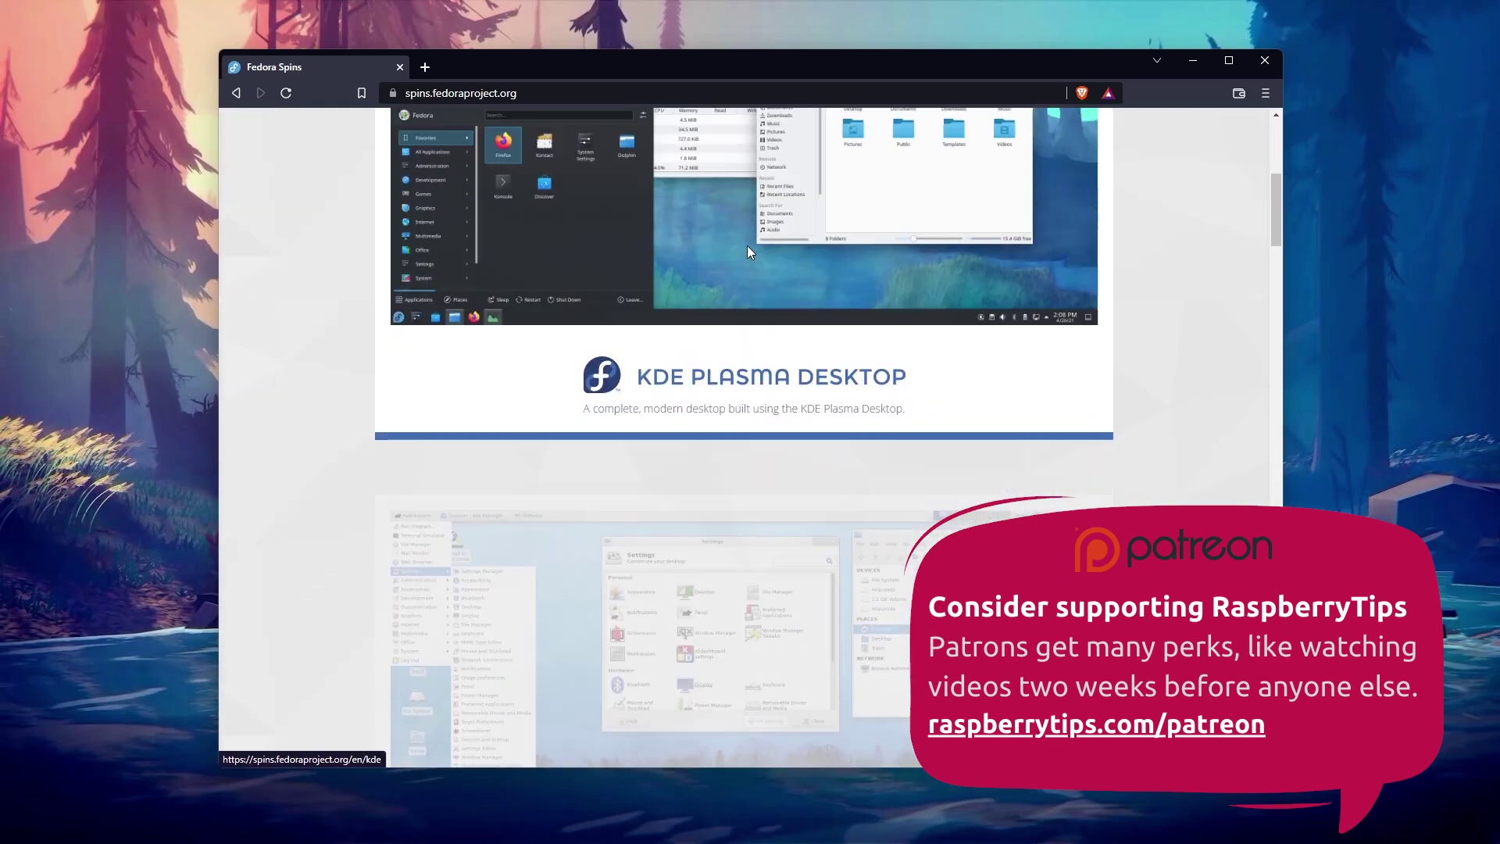
{"action": "scroll", "coordinate": [747, 252], "scroll_direction": "down", "scroll_amount": 18}
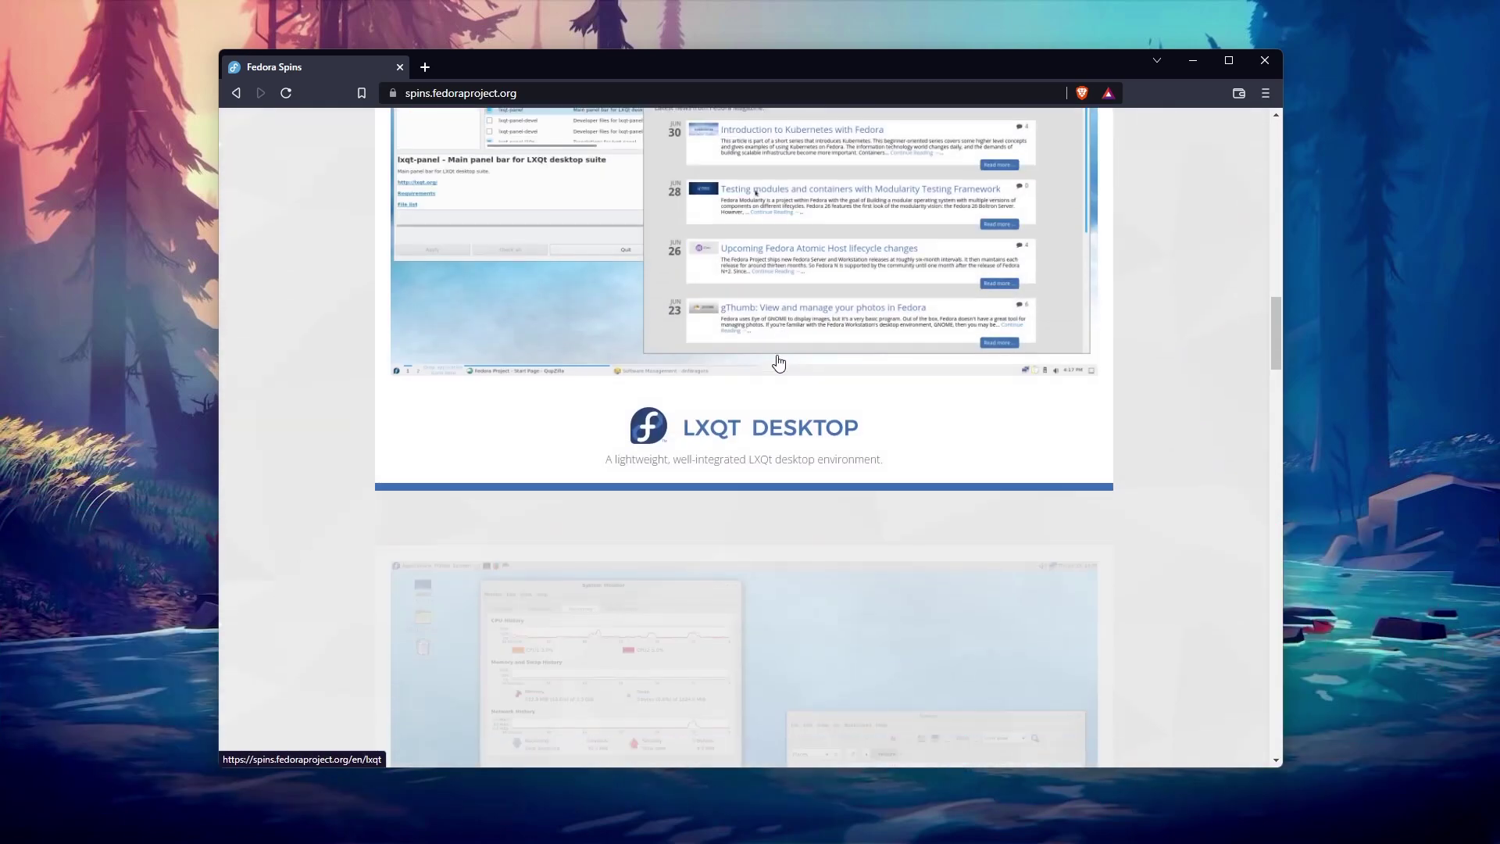
{"action": "scroll", "coordinate": [779, 361], "scroll_direction": "down", "scroll_amount": 10}
{"action": "scroll", "coordinate": [754, 346], "scroll_direction": "up", "scroll_amount": 3}
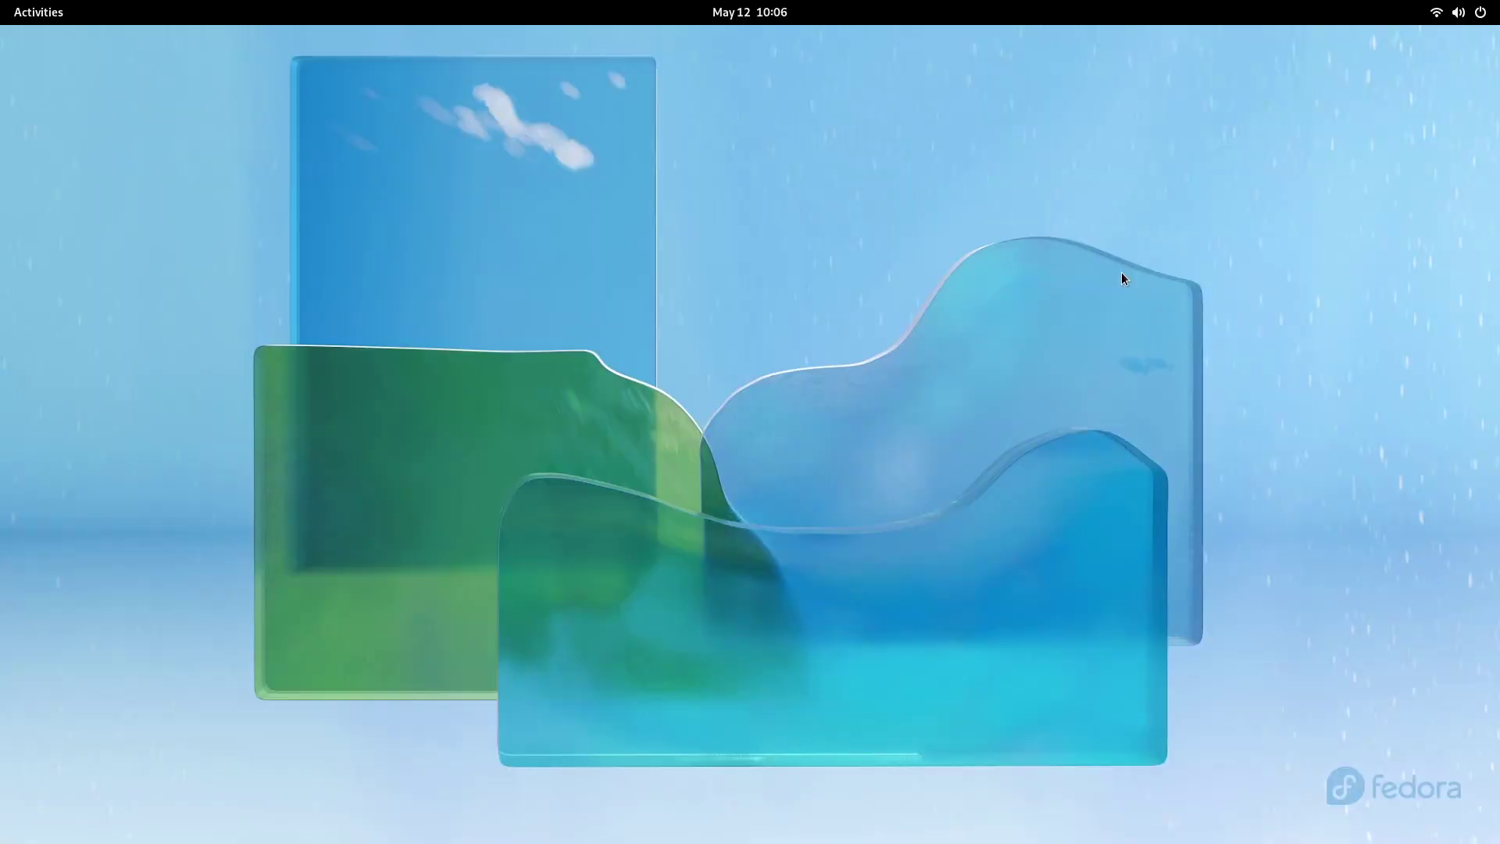
Step: Launch the Chromium Web Browser from the GNOME application grid
{"action": "key", "text": "super"}
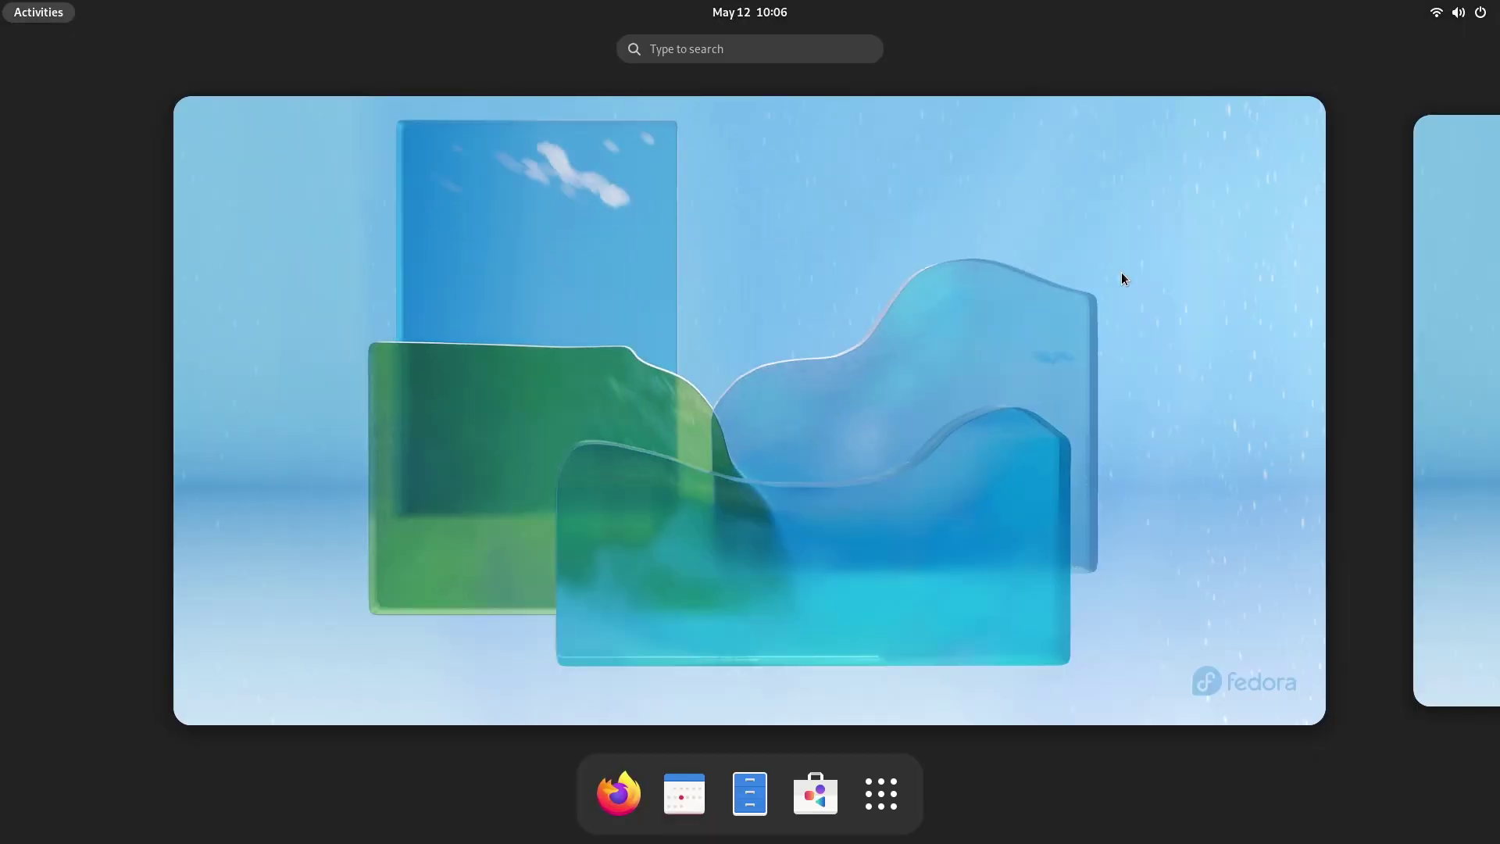
{"action": "left_click", "coordinate": [874, 820]}
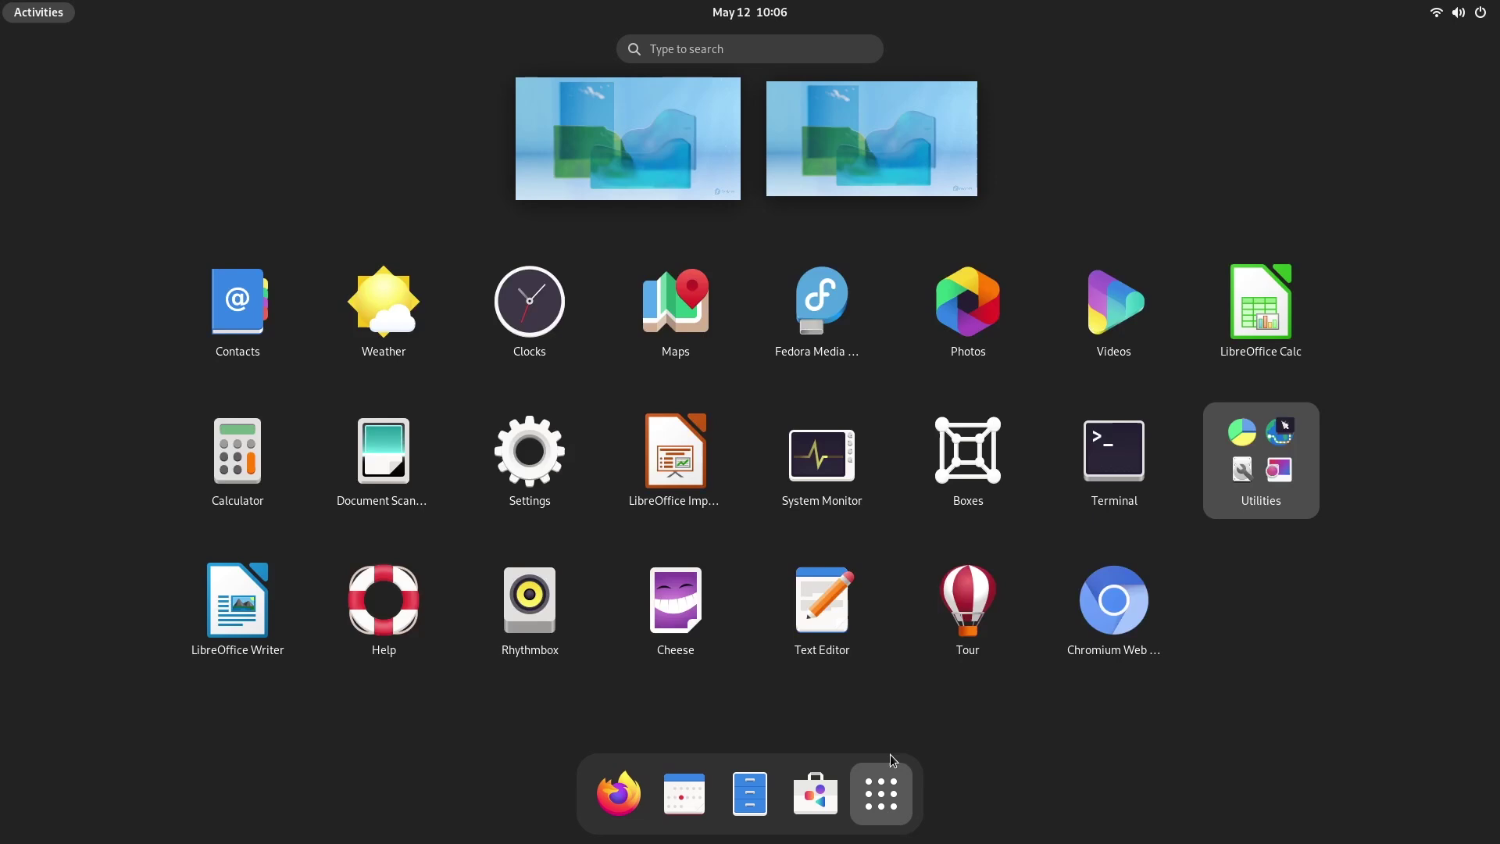
{"action": "left_click", "coordinate": [1142, 583]}
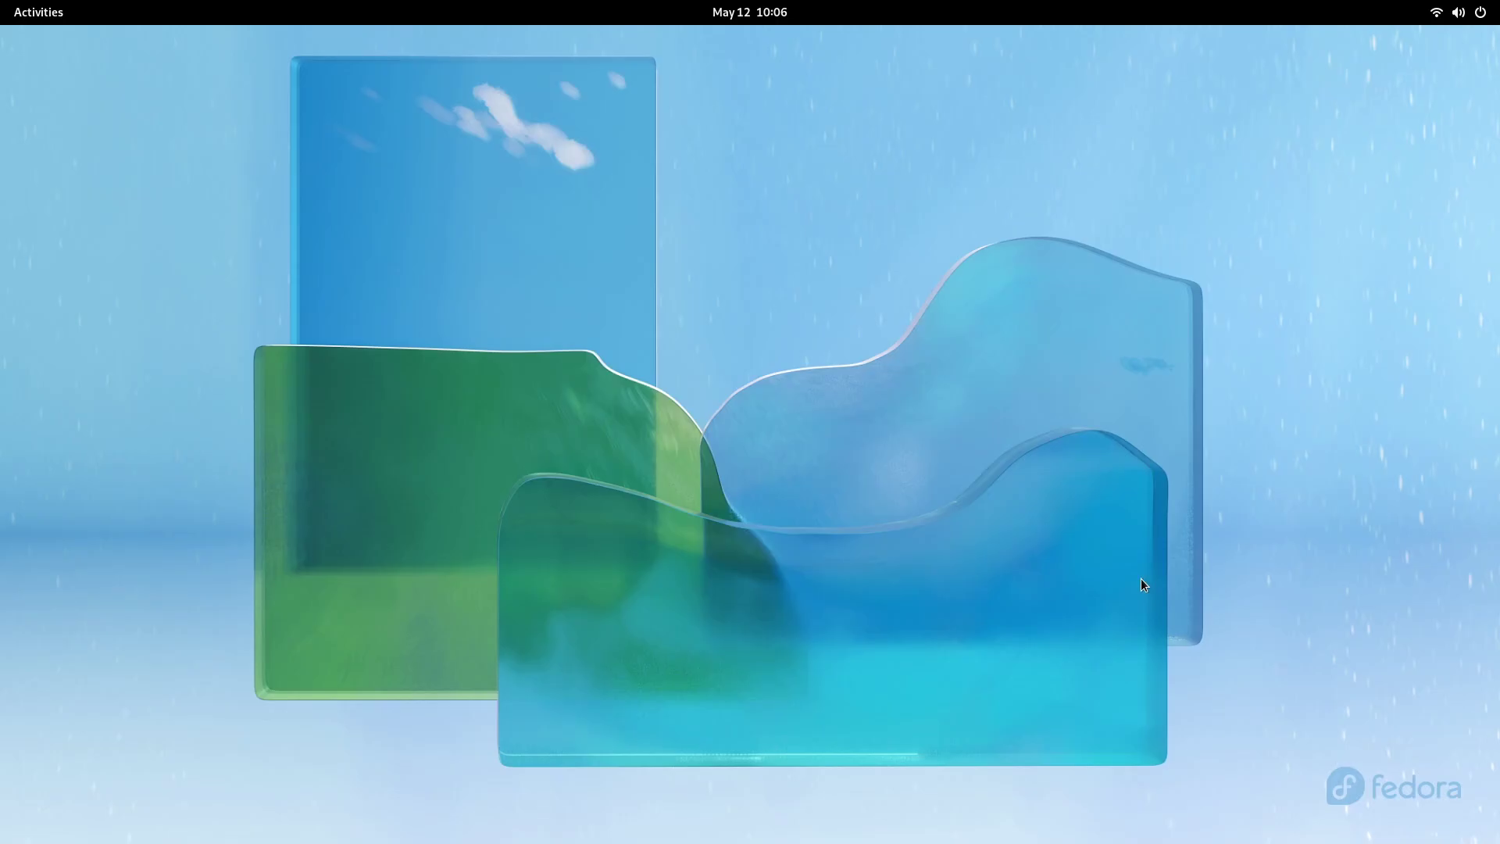